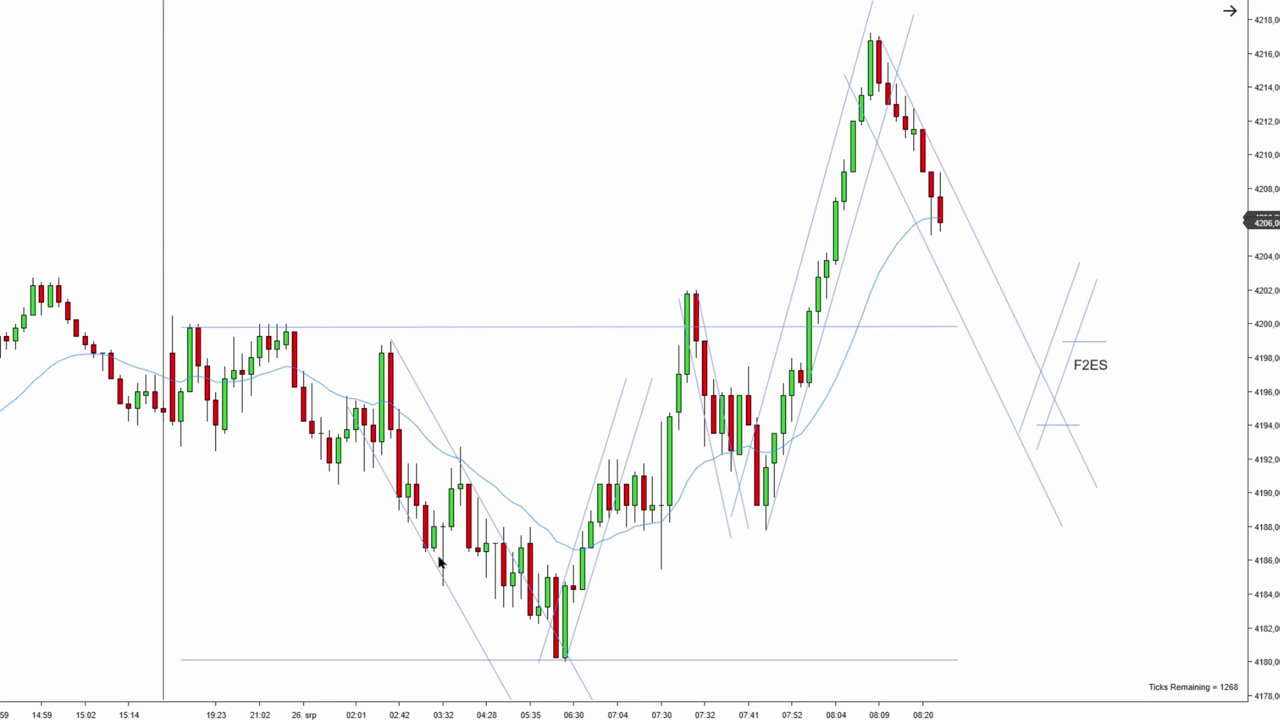
Draw arrows at the 4180 swing low, the swing high near 4202, and along the rally.
left_click_drag(697, 650, 603, 650)
left_click_drag(585, 296, 662, 302)
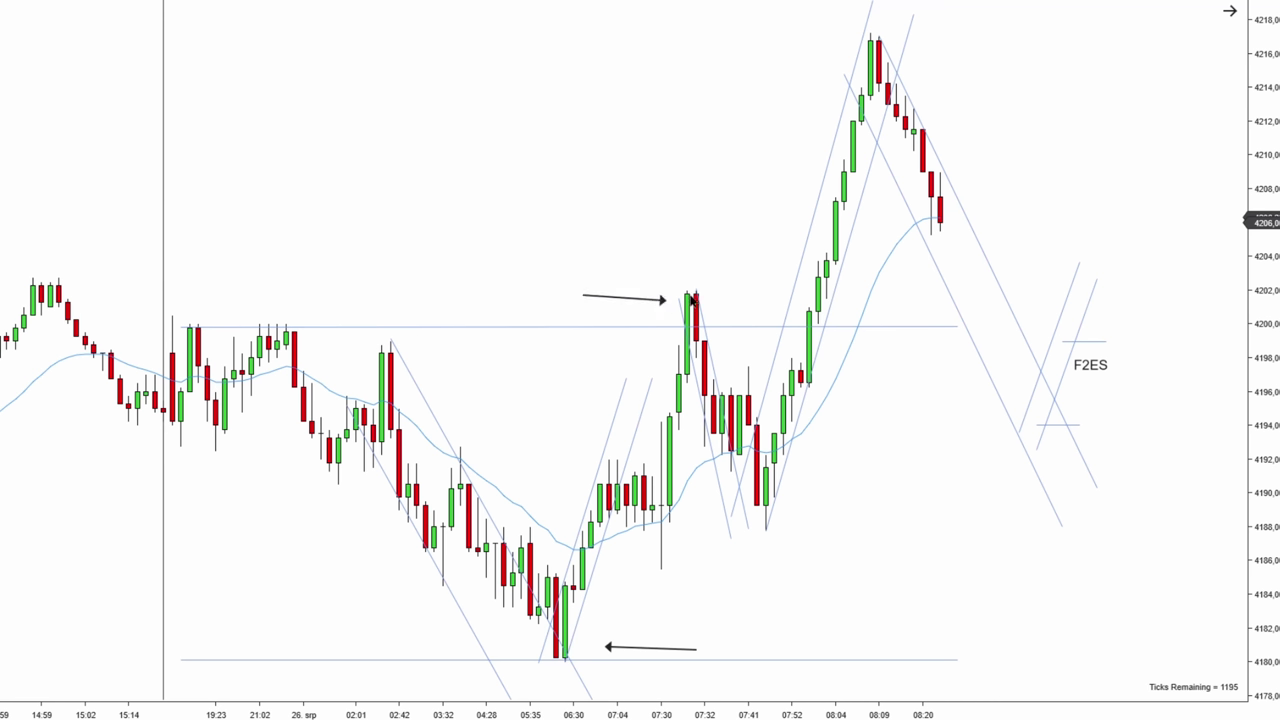
mouse_move(564, 656)
left_mouse_down()
mouse_move(612, 468)
mouse_move(694, 407)
mouse_move(686, 364)
left_mouse_up()
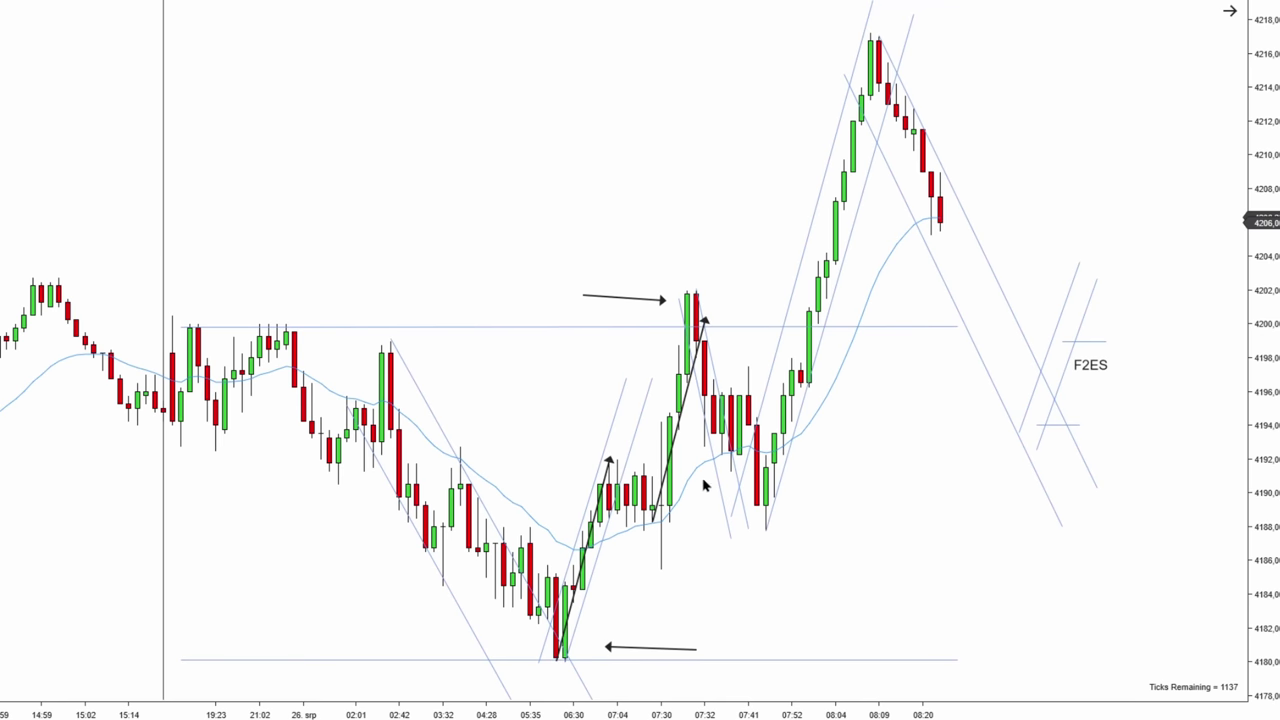
Delete the two extra diagonal arrows.
left_click(610, 465)
key("Delete")
left_click(705, 326)
key("Delete")
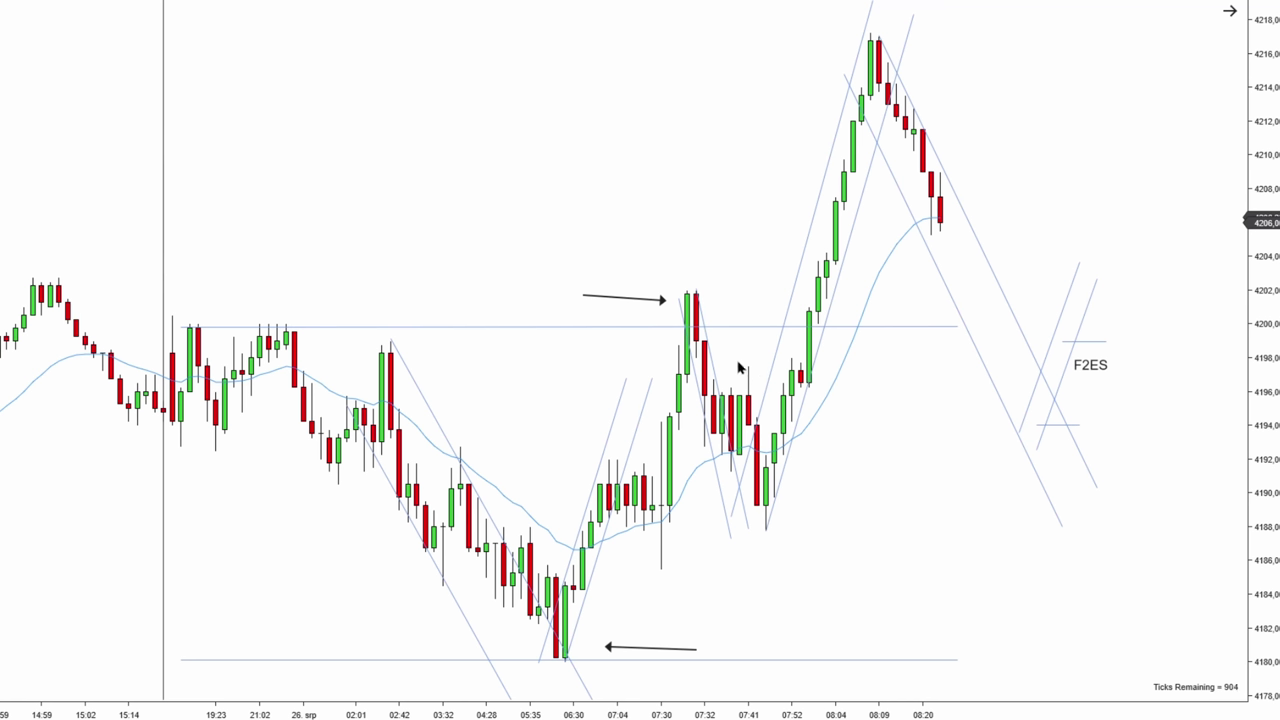
Point an arrow at the 07:41 swing low near 4188, deleting a stray arrow from the last candle.
left_click(871, 515)
left_click(785, 516)
left_click_drag(932, 216, 1038, 28)
left_click(997, 101)
key("Delete")
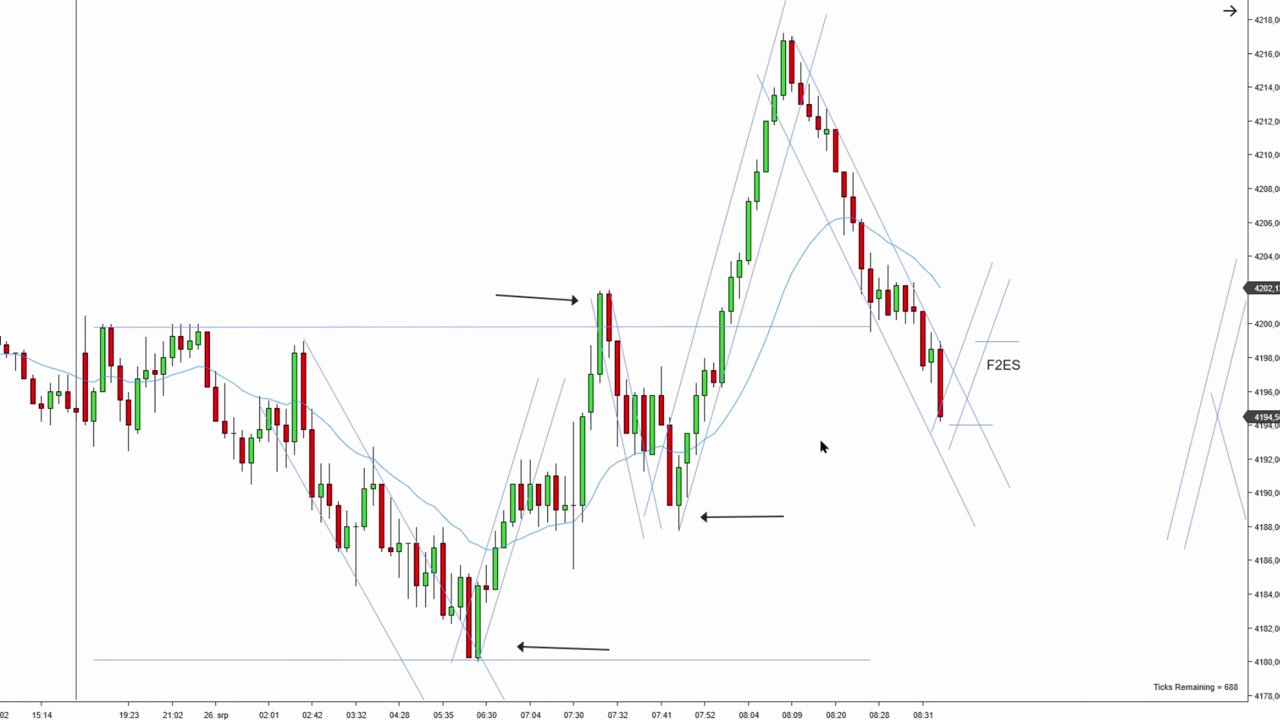
Undo a stray long arrow, then add a down arrow above the latest bars and a channel-bottom arrow.
left_click_drag(801, 199, 853, 533)
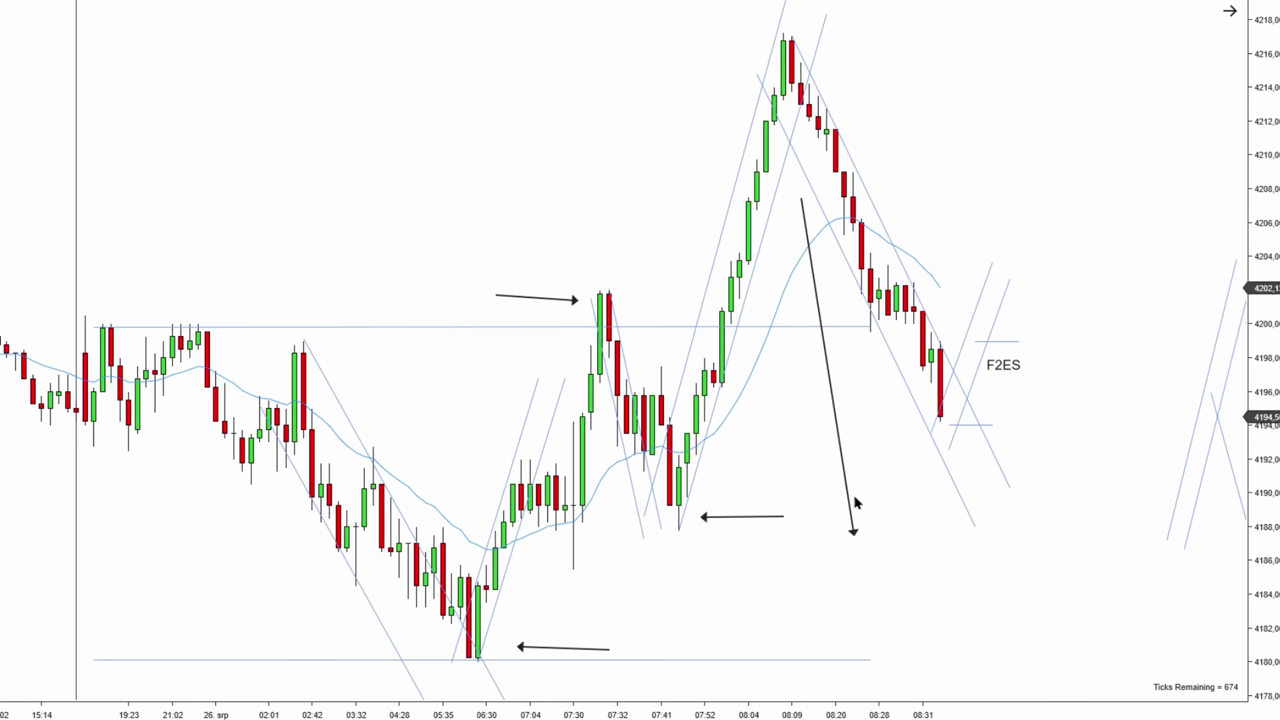
key("ctrl+z")
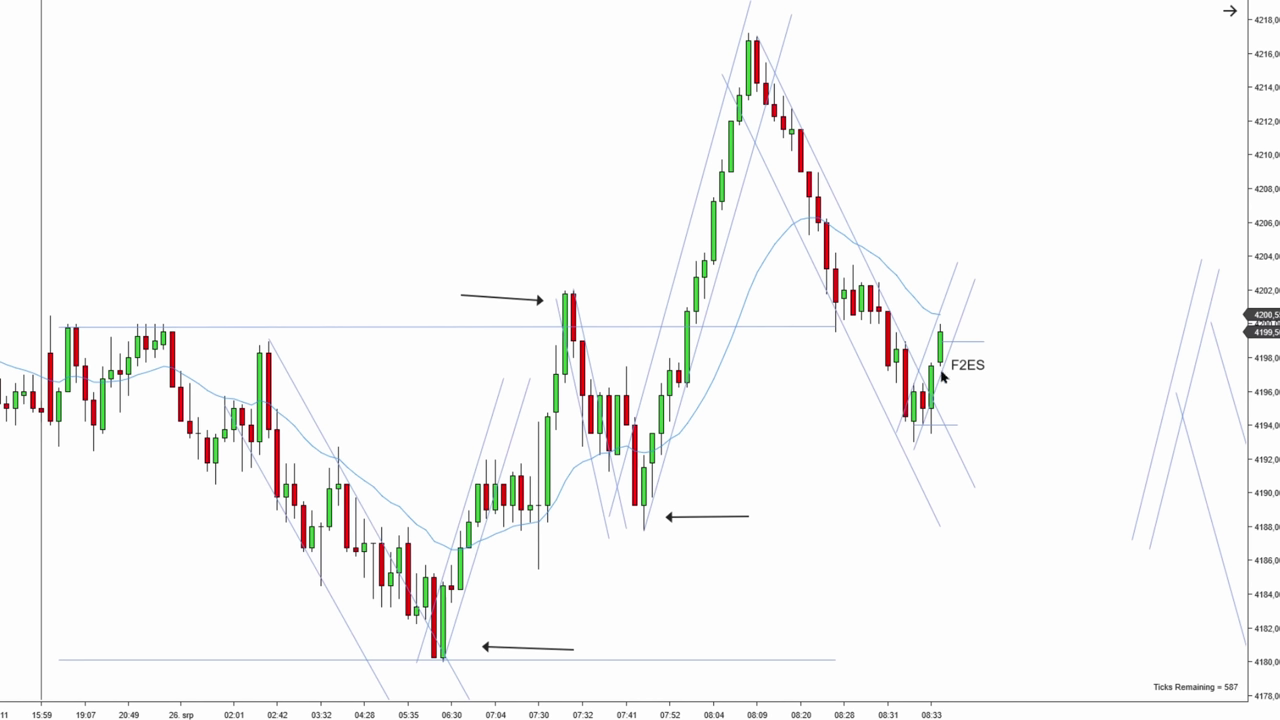
left_click_drag(940, 185, 940, 248)
left_click_drag(846, 496, 935, 491)
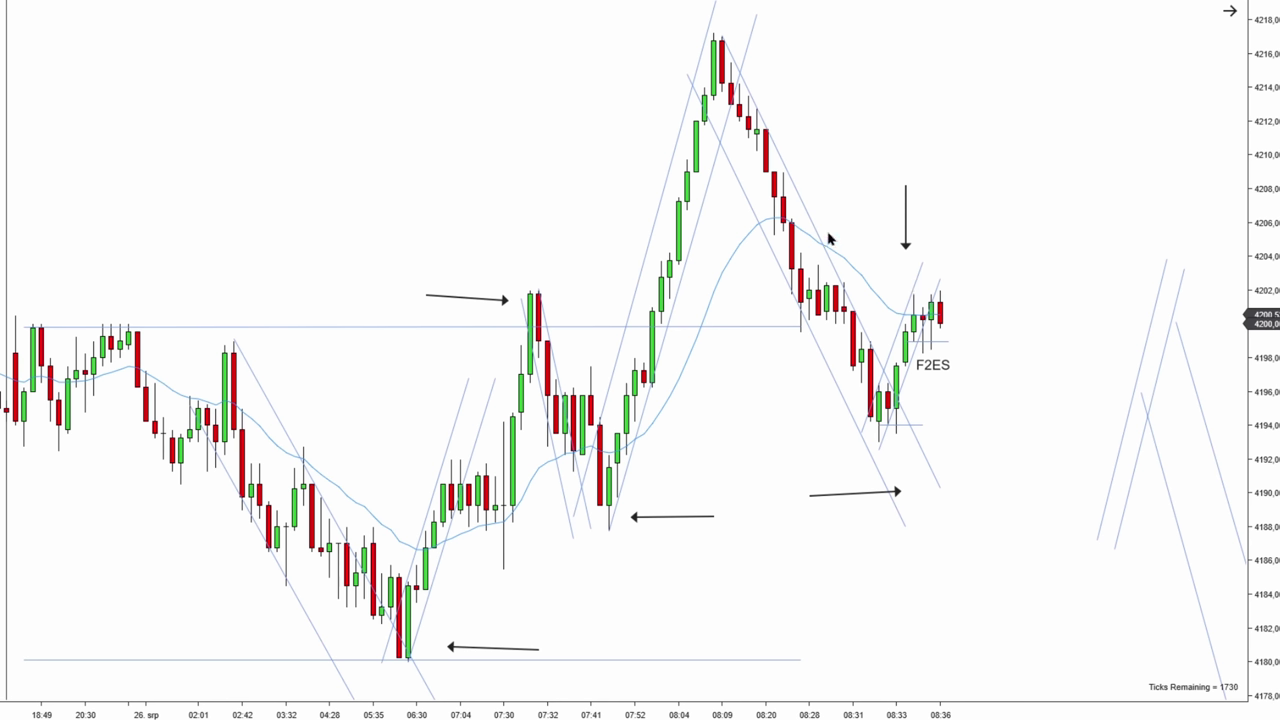
Draw an arrow down to the moving average and delete the swing-low, swing-high and vertical arrows.
left_click_drag(791, 106, 880, 302)
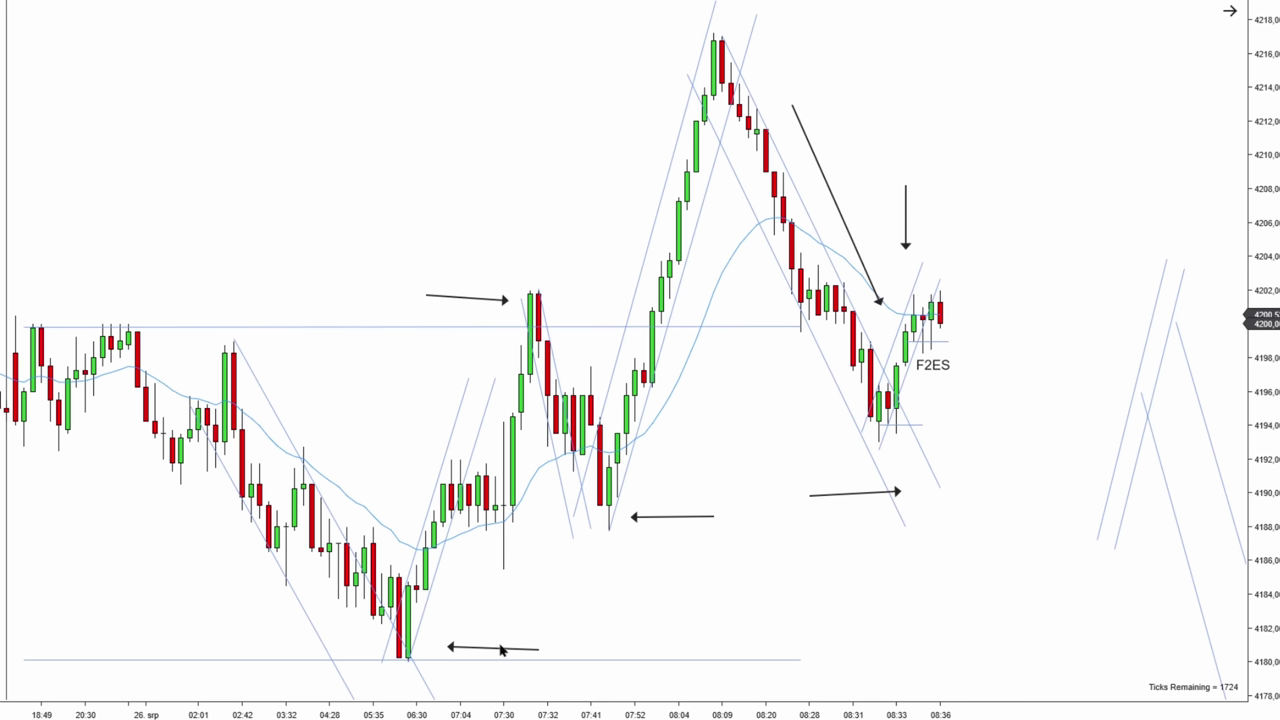
left_click(676, 517)
key("Delete")
left_click(491, 298)
key("Delete")
left_click(920, 240)
key("Delete")
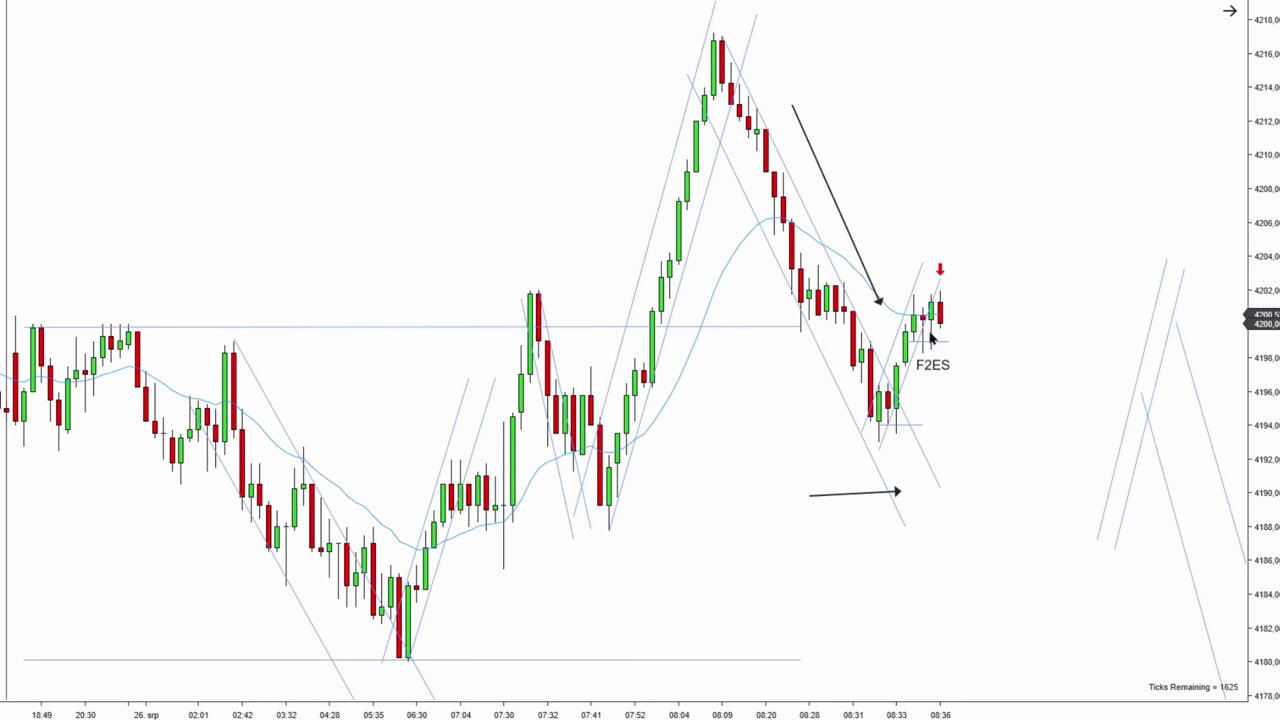
Reveal the newest bars and lengthen the horizontal arrow so it sits level.
left_click_drag(1028, 257, 971, 257)
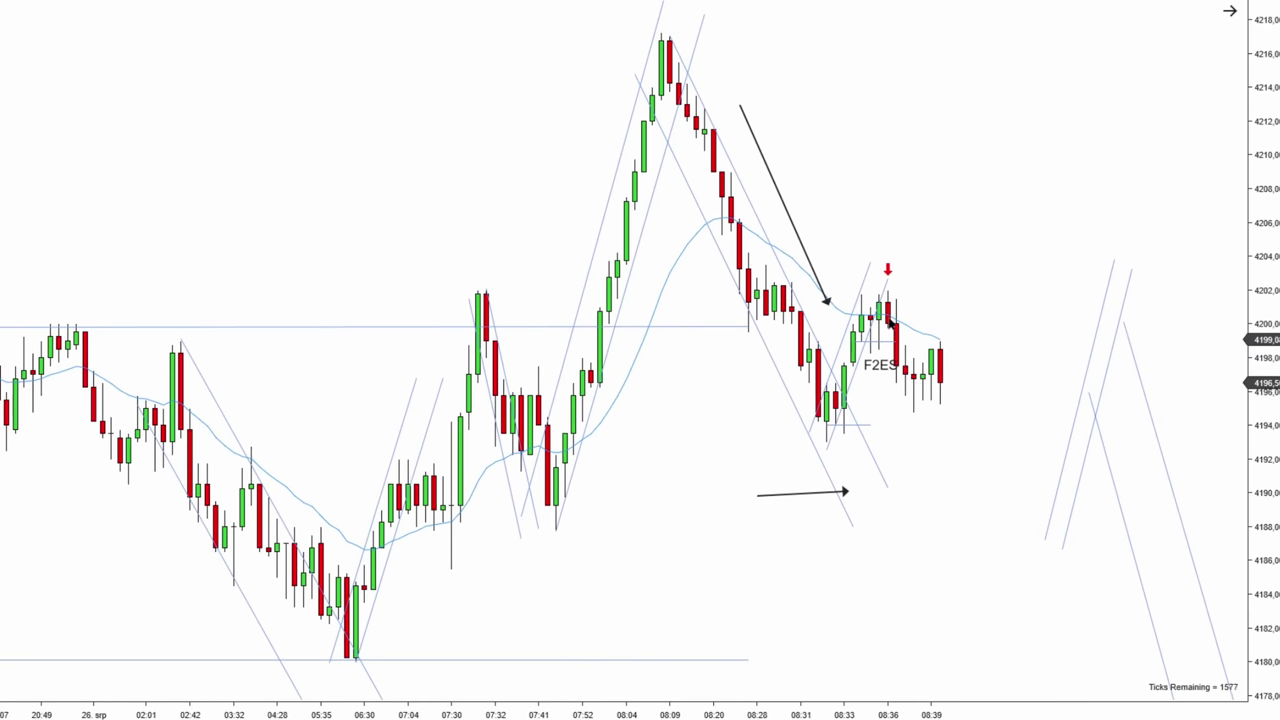
left_click_drag(845, 491, 893, 481)
left_click(968, 467)
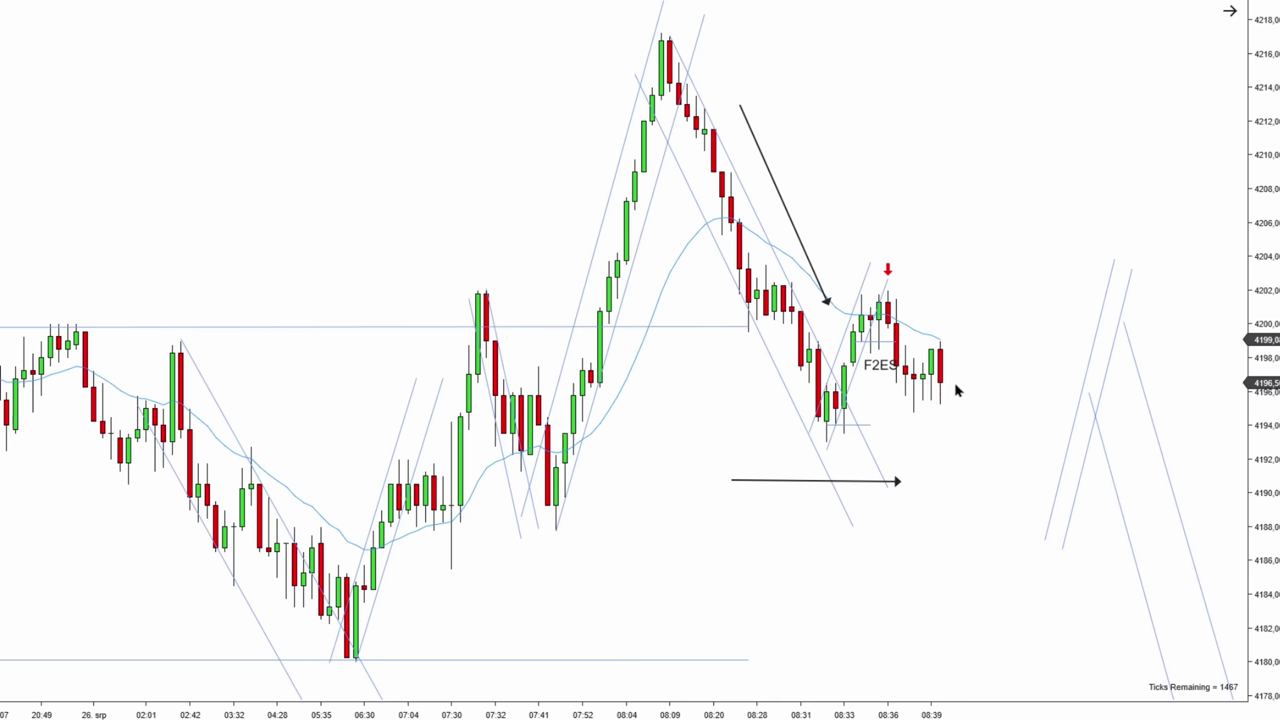
scroll(960, 421, "down", 3)
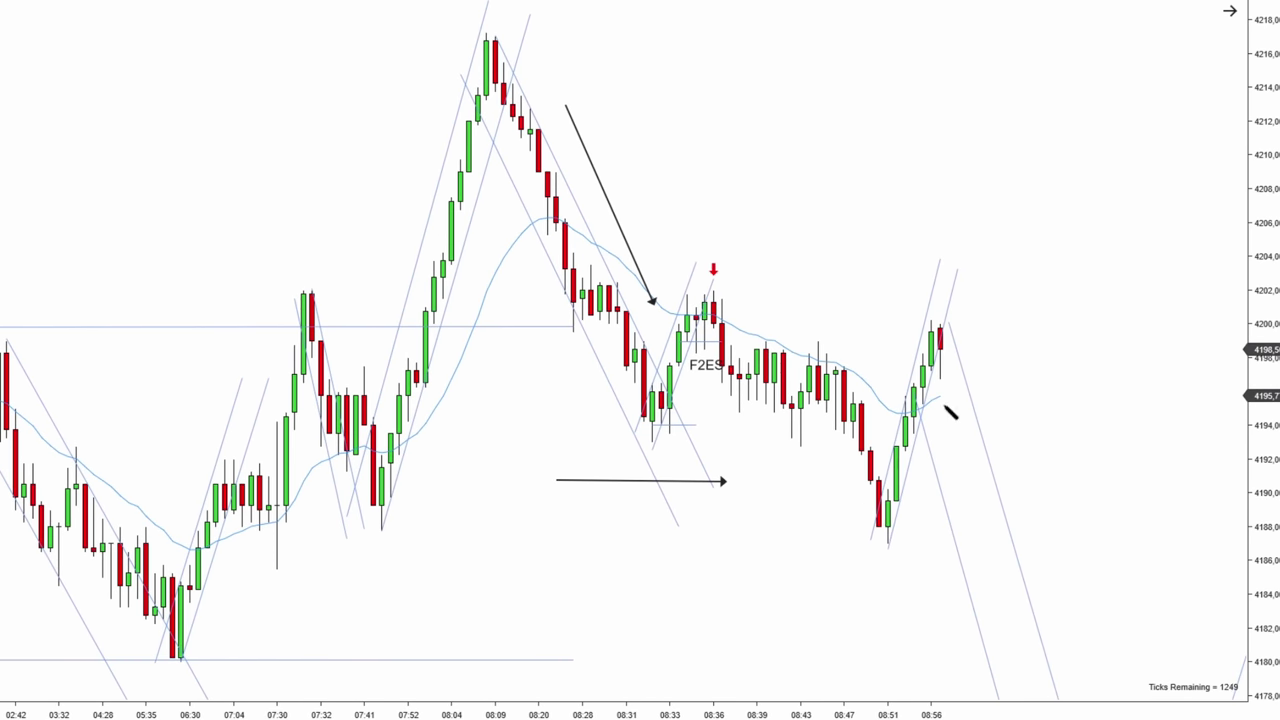
Draw a test arrow up from the last candle, then delete it.
left_click_drag(941, 395, 1036, 78)
left_click(998, 227)
key("Delete")
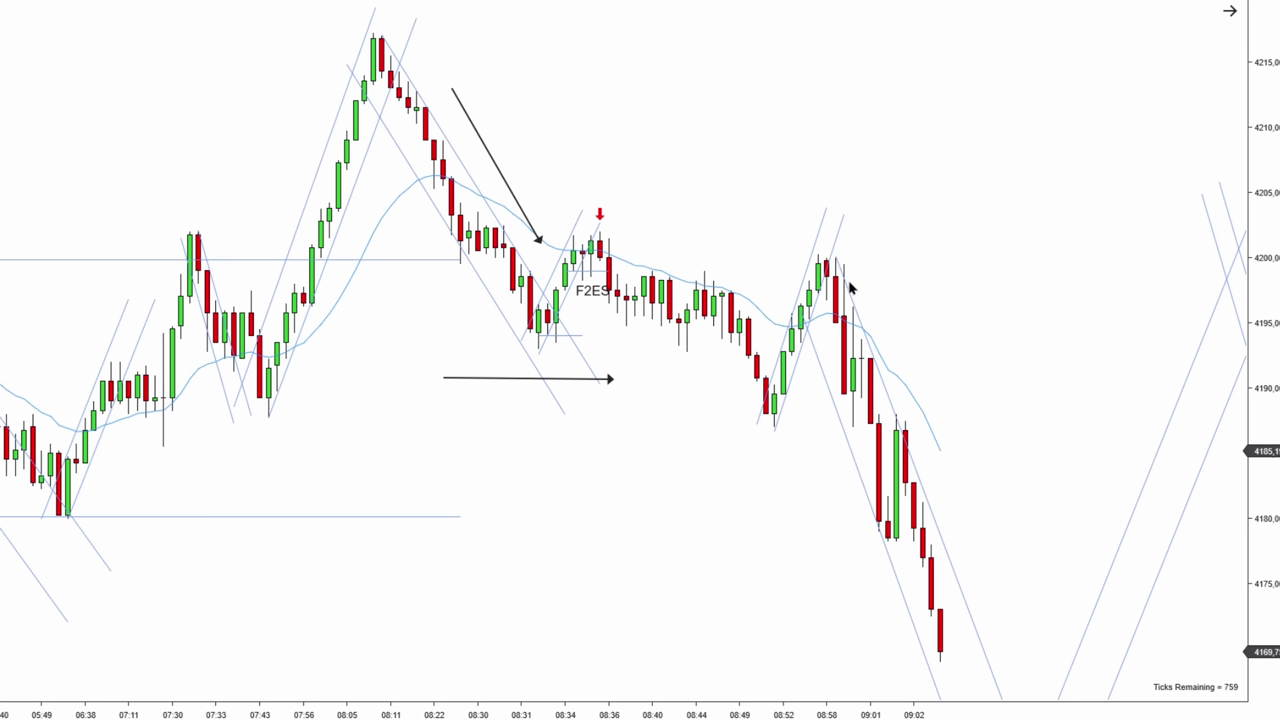
Cancel the trend line begun at the swing high and rescale the chart to show the whole decline.
left_click(373, 31)
key("Escape")
scroll(354, 437, "up", 5)
scroll(762, 452, "down", 4)
scroll(863, 294, "up", 1)
scroll(828, 242, "down", 1)
scroll(828, 242, "down", 1)
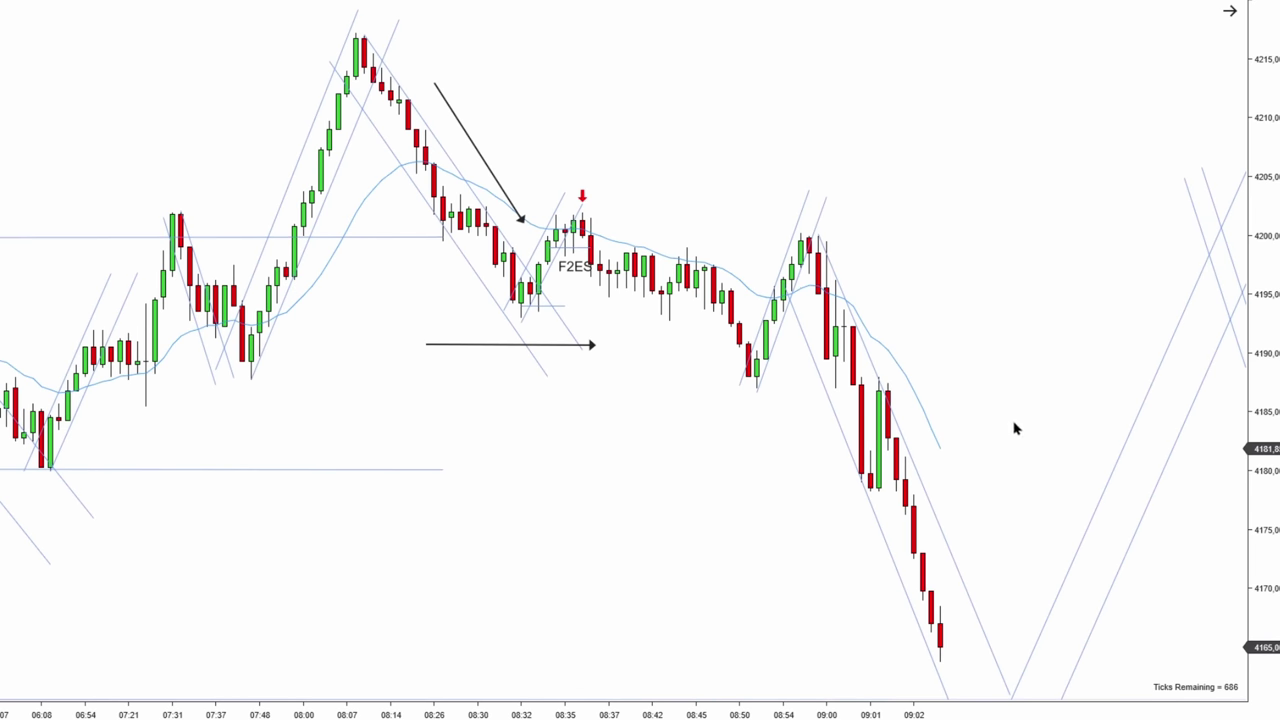
scroll(990, 429, "down", 1)
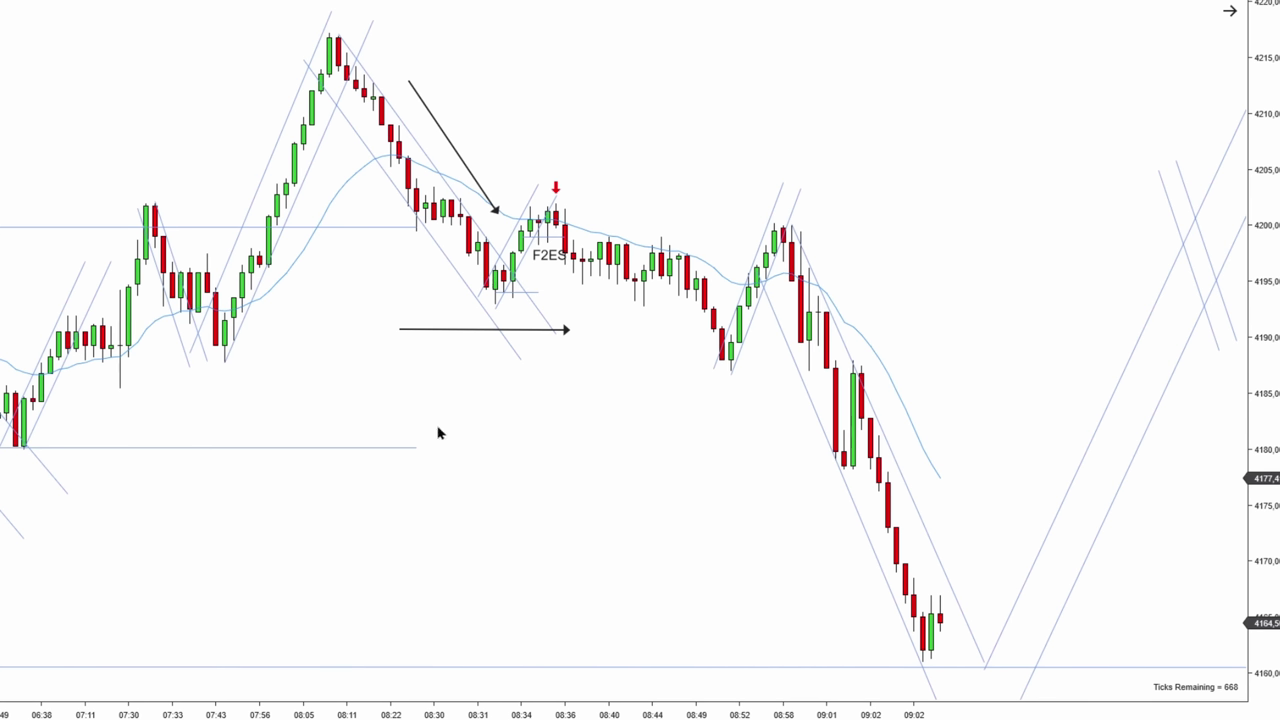
Draw a vertical measuring arrow from 4200 to 4180 and copy it down to span 4180–4160.
left_click(373, 227)
left_click(373, 446)
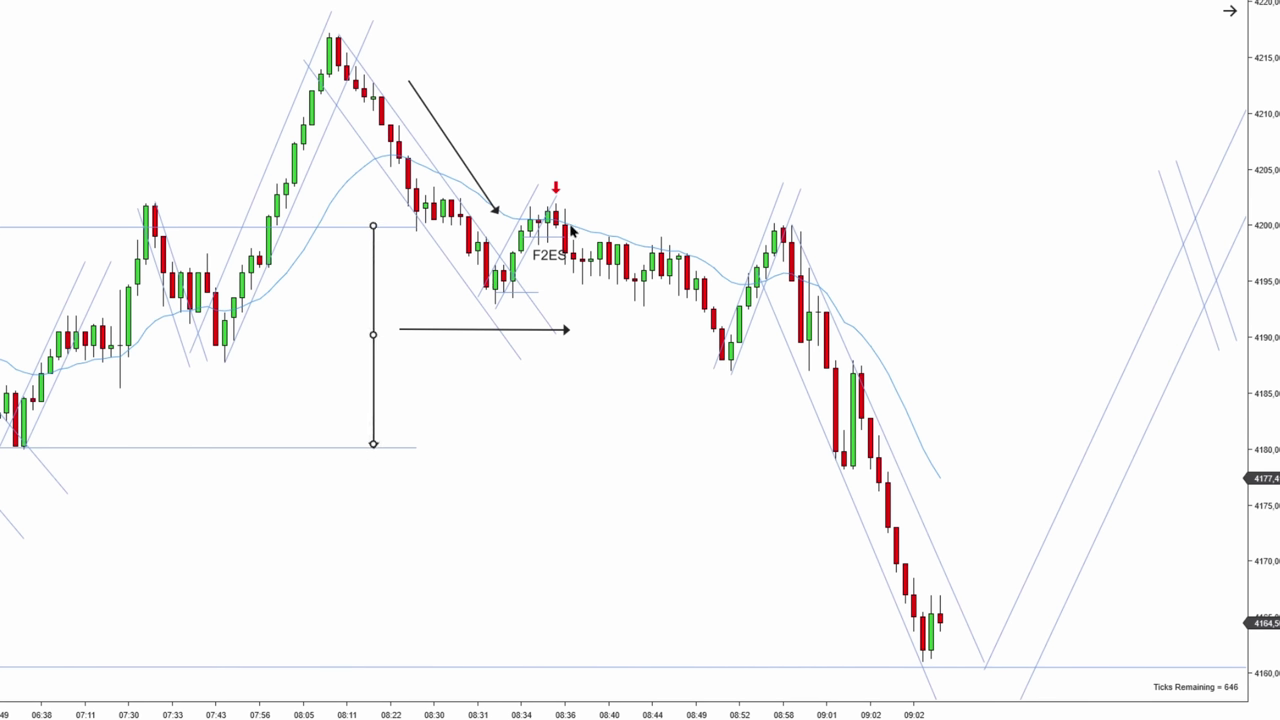
left_click_drag(375, 318, 408, 534)
left_click(466, 543)
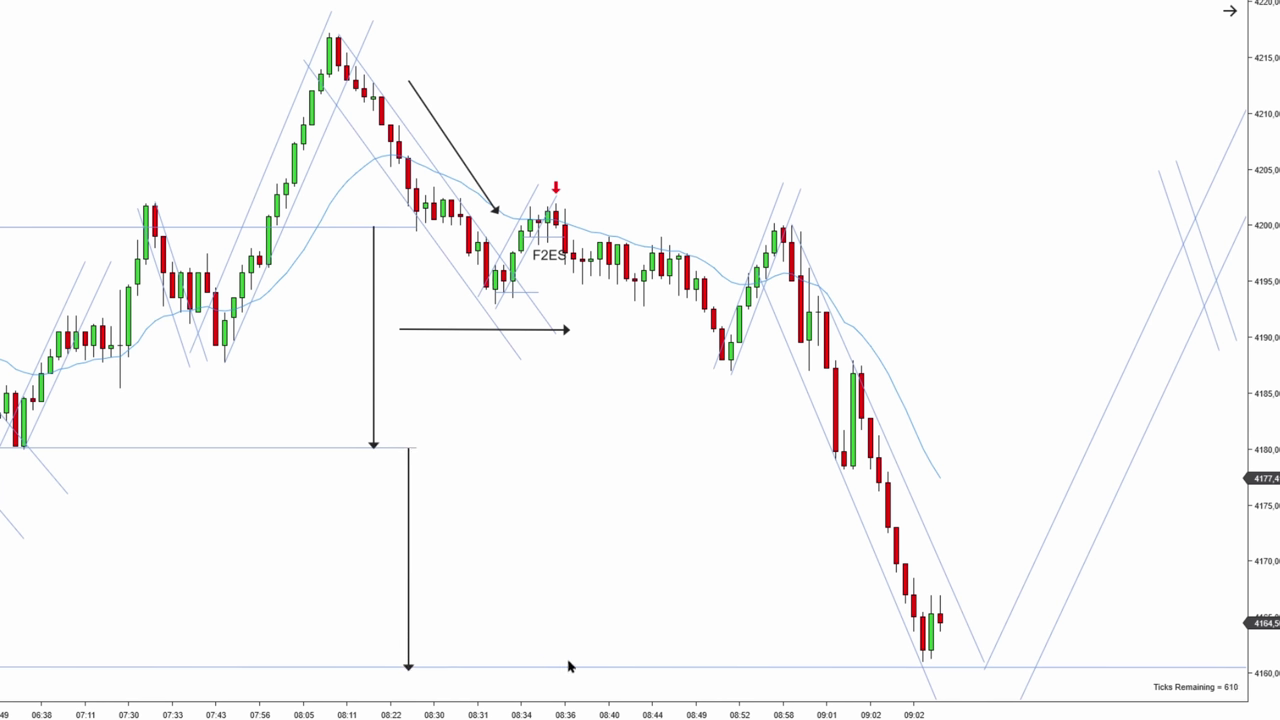
Delete both vertical measuring arrows.
left_click(408, 552)
key("Delete")
left_click(375, 402)
key("Delete")
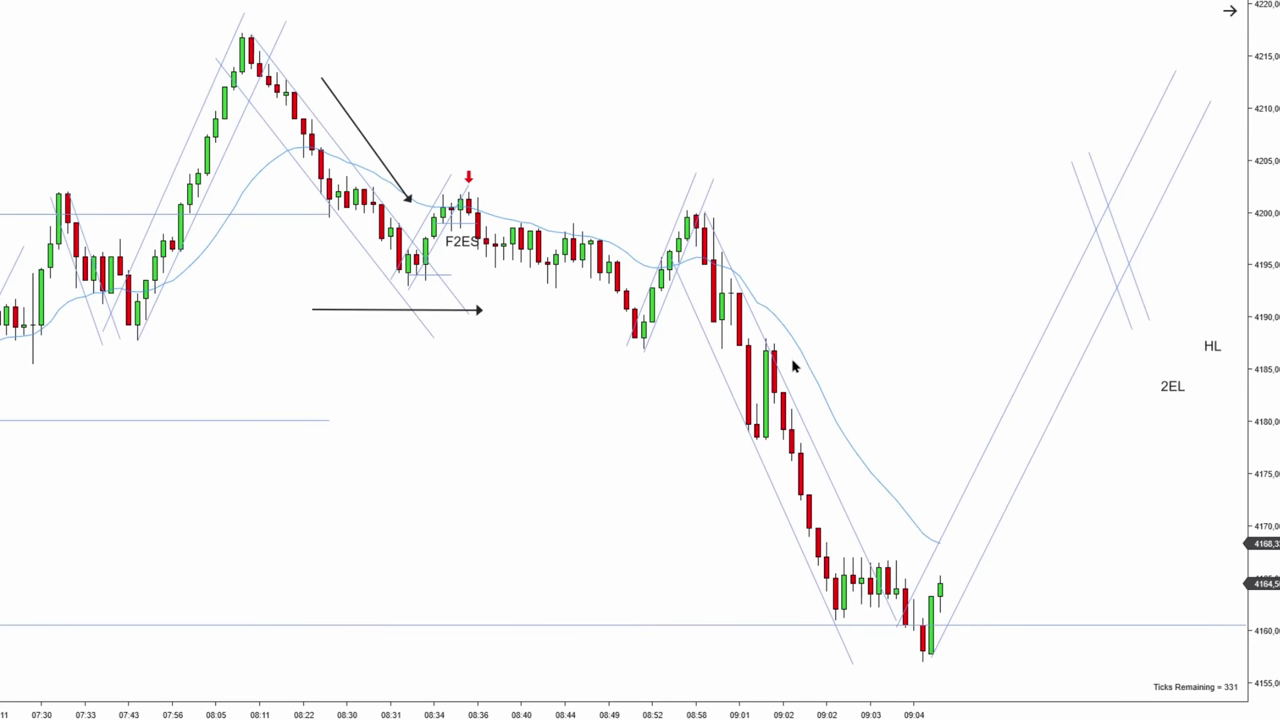
Mark the 09:03 bars with a down arrow and the 4158 low with an arrow; remove the moving-average arrow.
mouse_move(887, 400)
left_mouse_down()
mouse_move(891, 455)
mouse_move(870, 470)
left_mouse_up()
left_click_drag(896, 535, 896, 560)
left_click_drag(852, 643, 900, 643)
left_click(882, 476)
key("Delete")
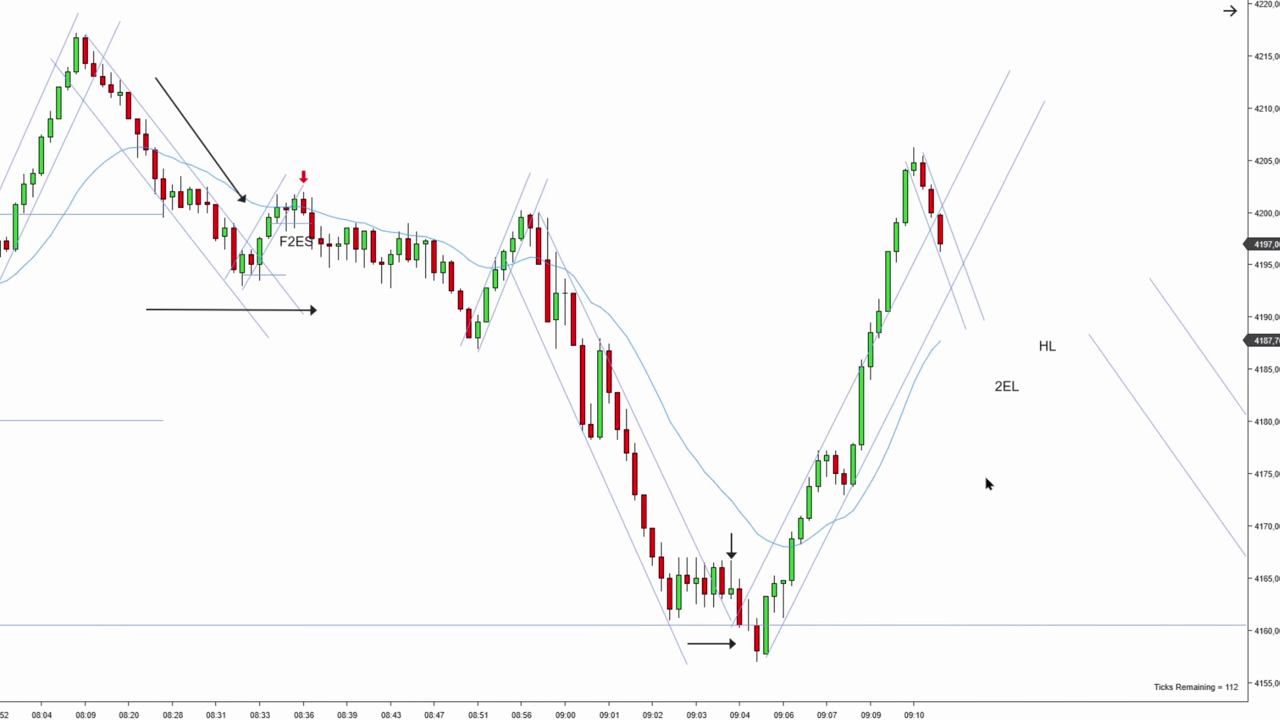
Point a horizontal arrow at the 09:10 high, draw arrows down from it, then delete the 2EL-bar arrow.
left_click_drag(766, 178, 854, 180)
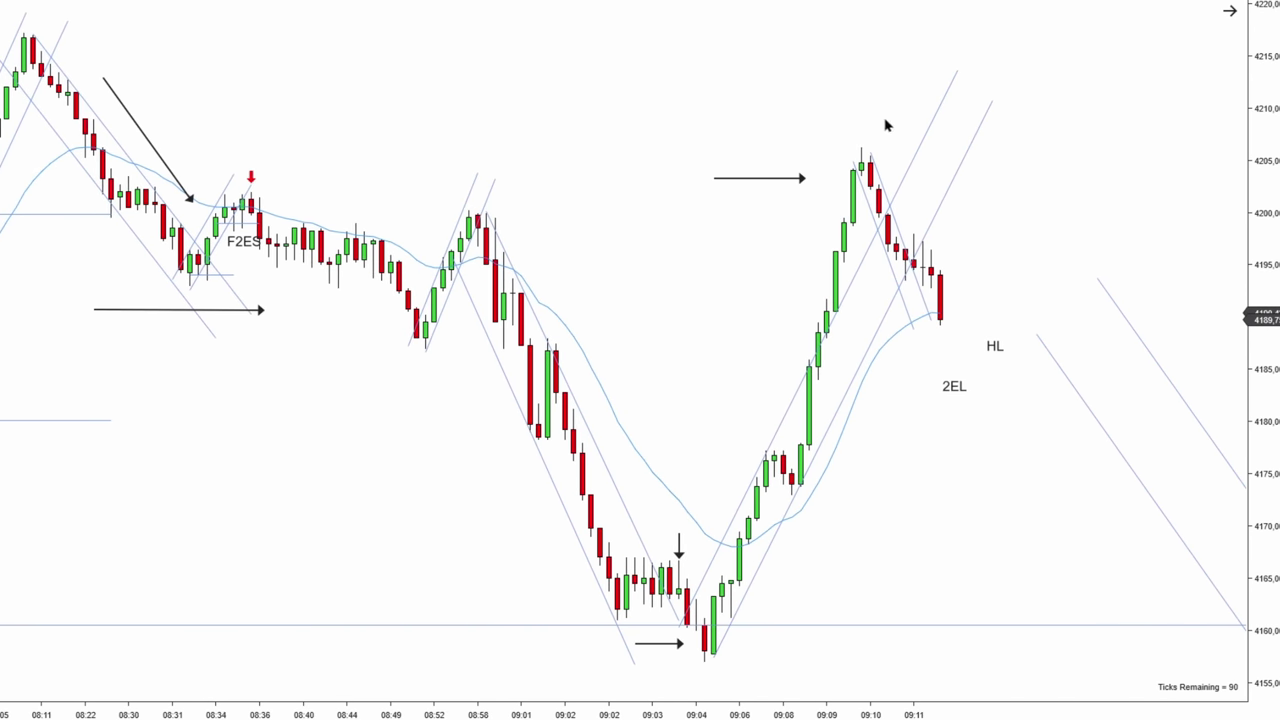
mouse_move(861, 140)
left_mouse_down()
mouse_move(898, 215)
mouse_move(905, 285)
left_mouse_up()
left_click_drag(905, 208, 952, 360)
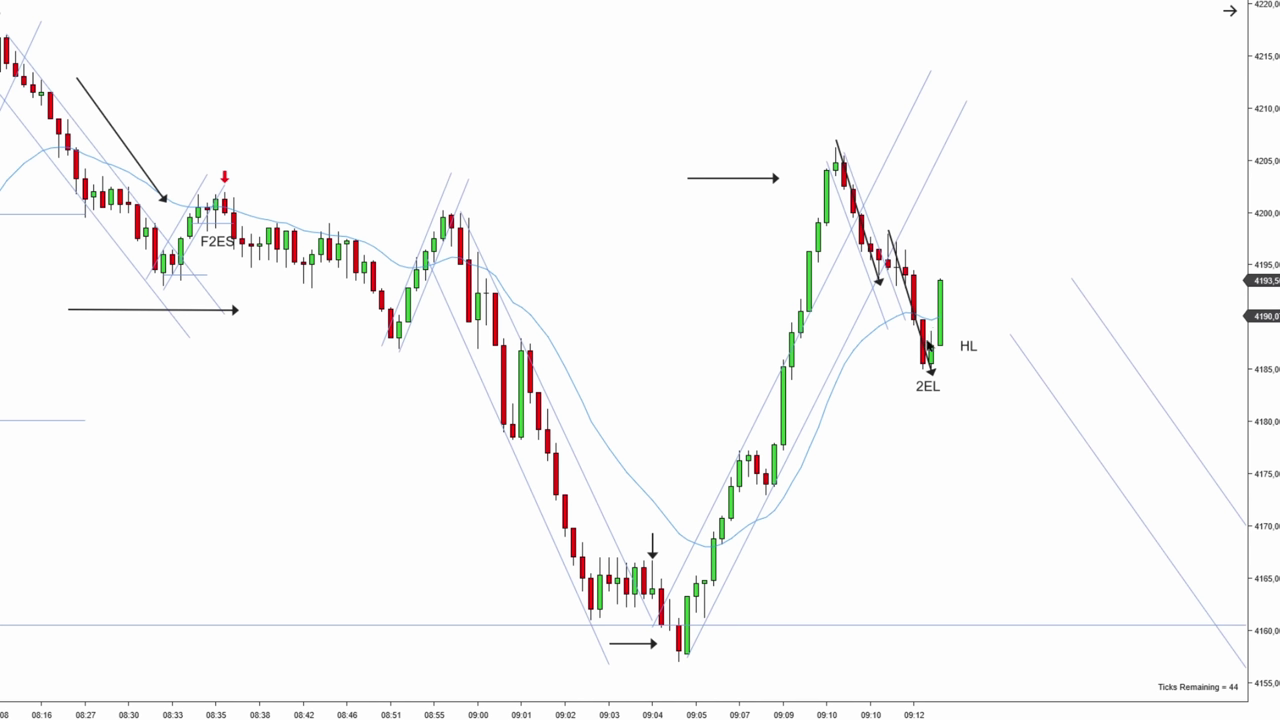
left_click(929, 370)
key("Delete")
Delete the arrow from the 09:10 peak and move the black horizontal arrow just above the high.
left_click(870, 260)
key("Delete")
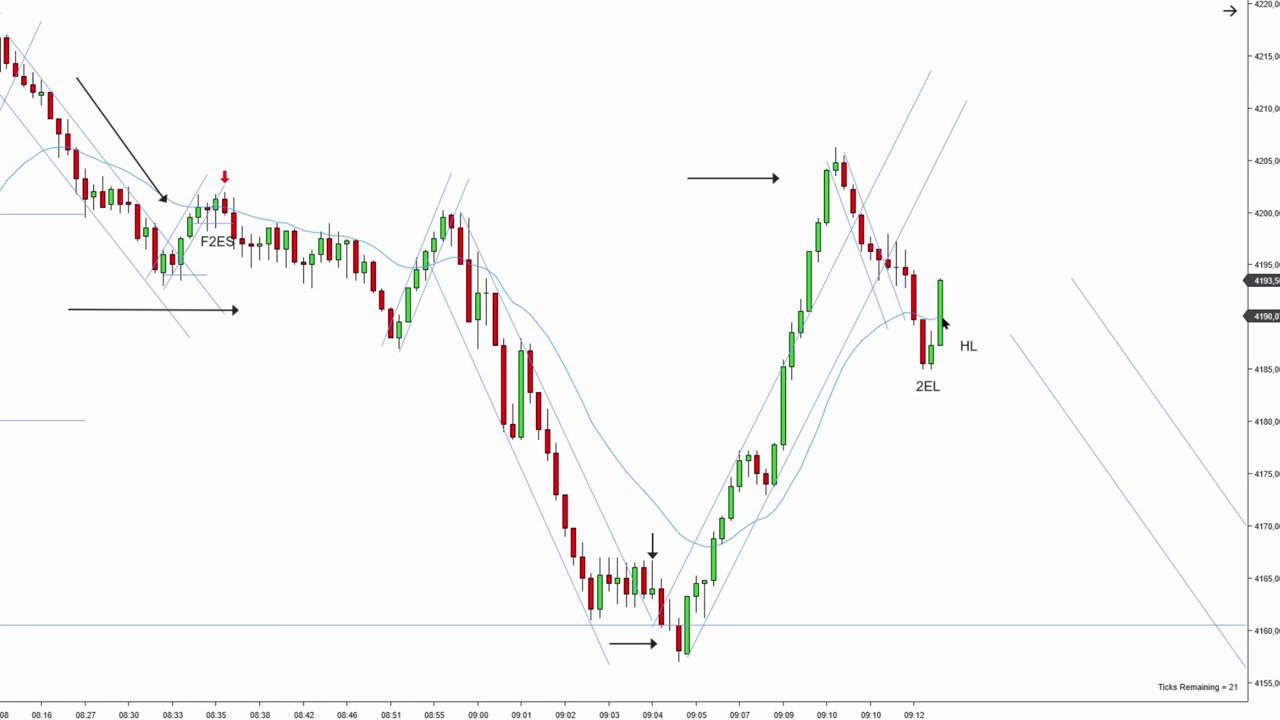
left_click_drag(776, 180, 911, 127)
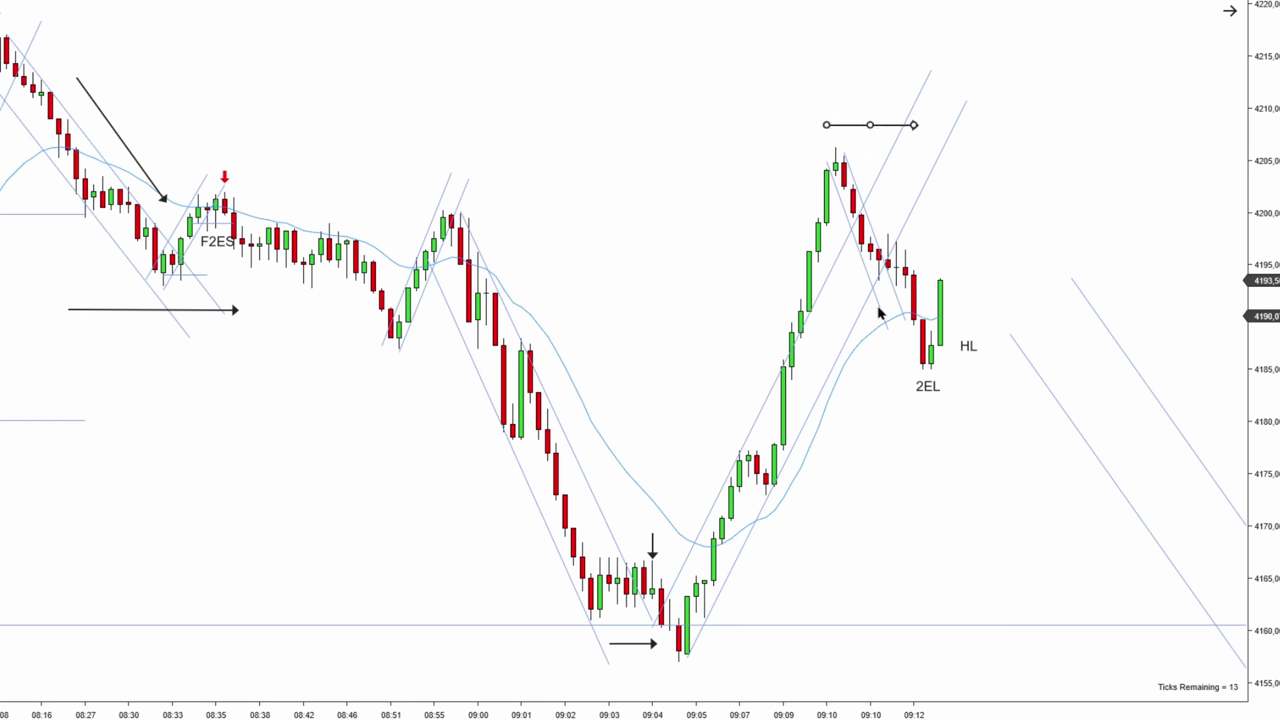
left_click_drag(900, 124, 876, 134)
left_click(993, 197)
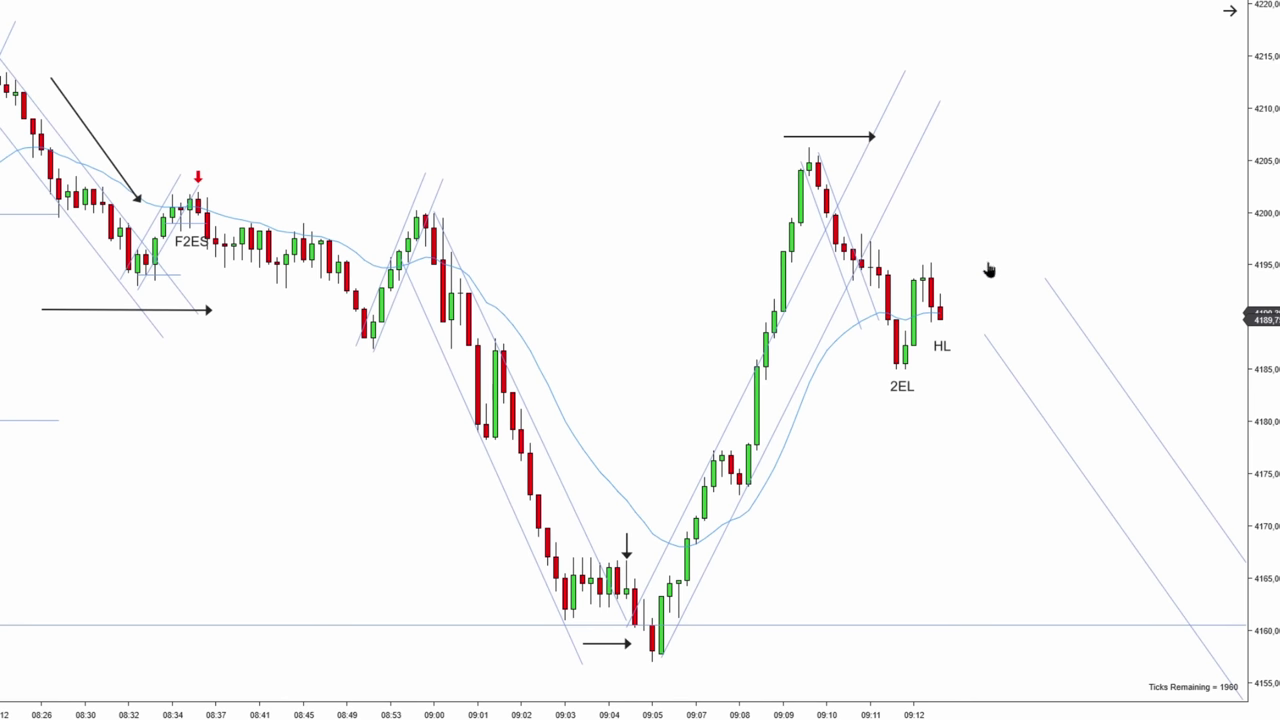
Drag the HL label down beneath its bar and place a green up-arrow above it.
left_click(940, 352)
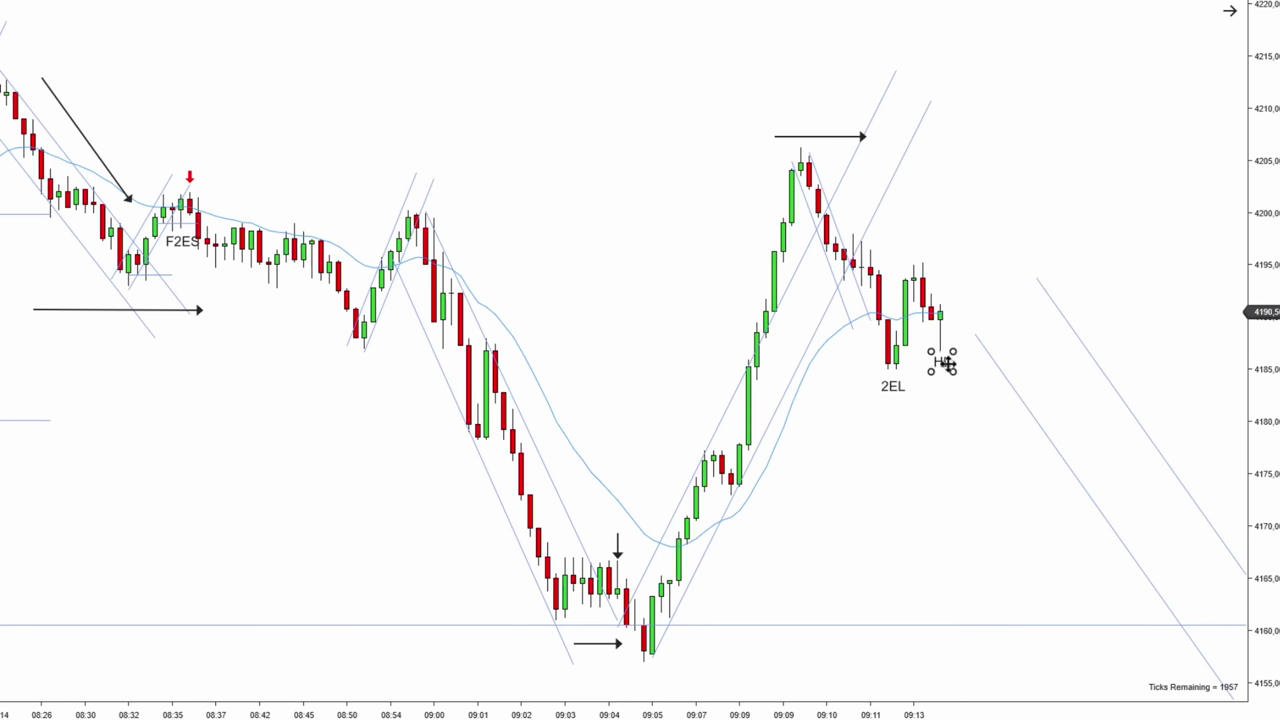
left_click_drag(932, 352, 943, 391)
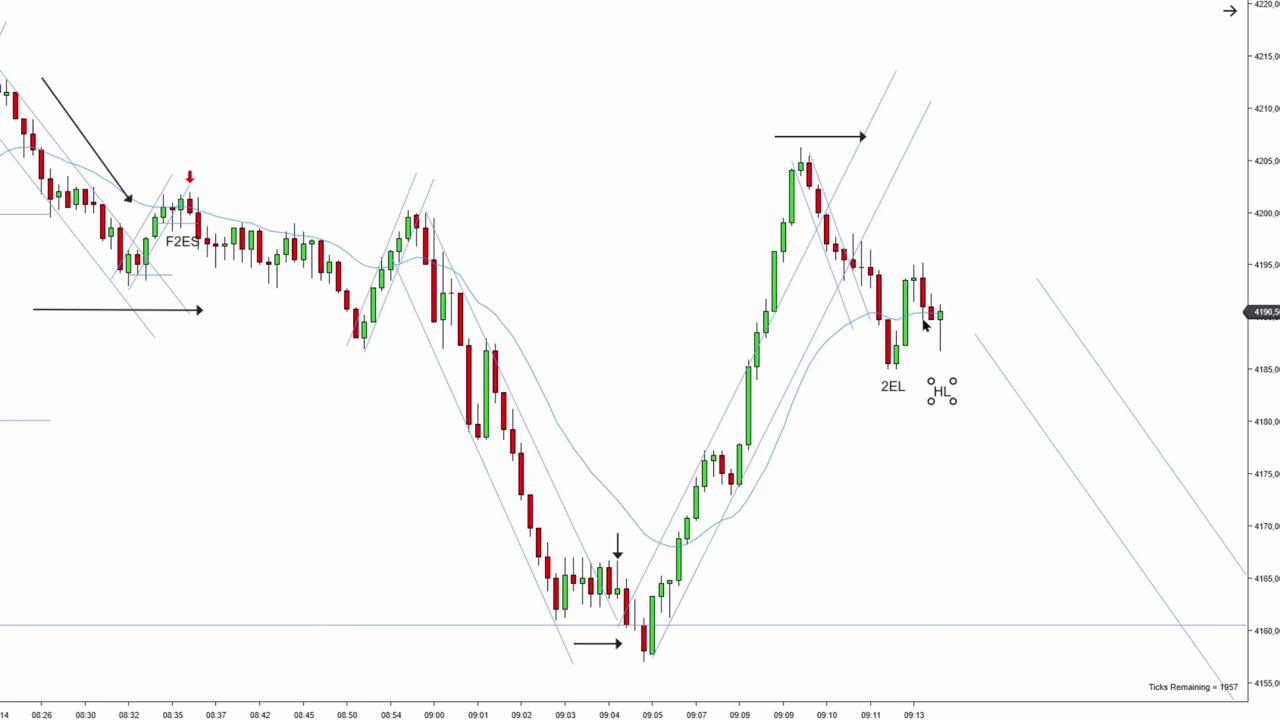
left_click(895, 357)
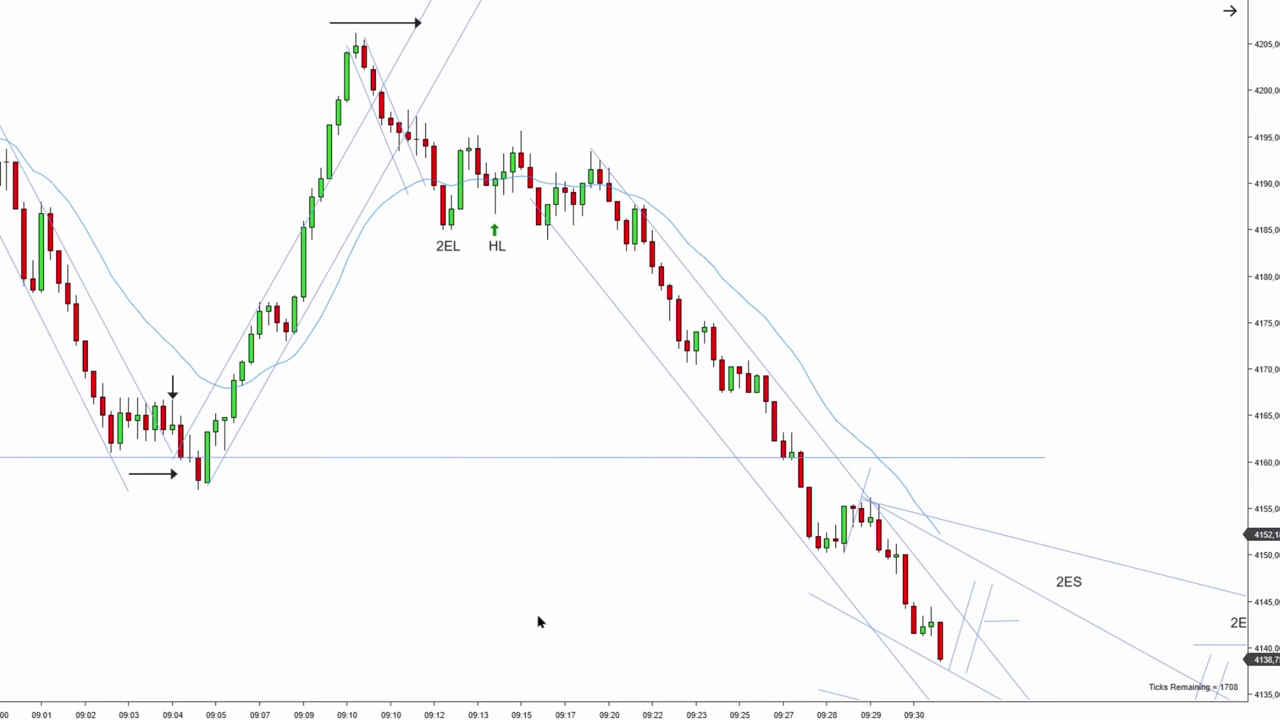
Scroll the chart left and back right to bring the latest bars into view.
scroll(463, 442, "left", 5)
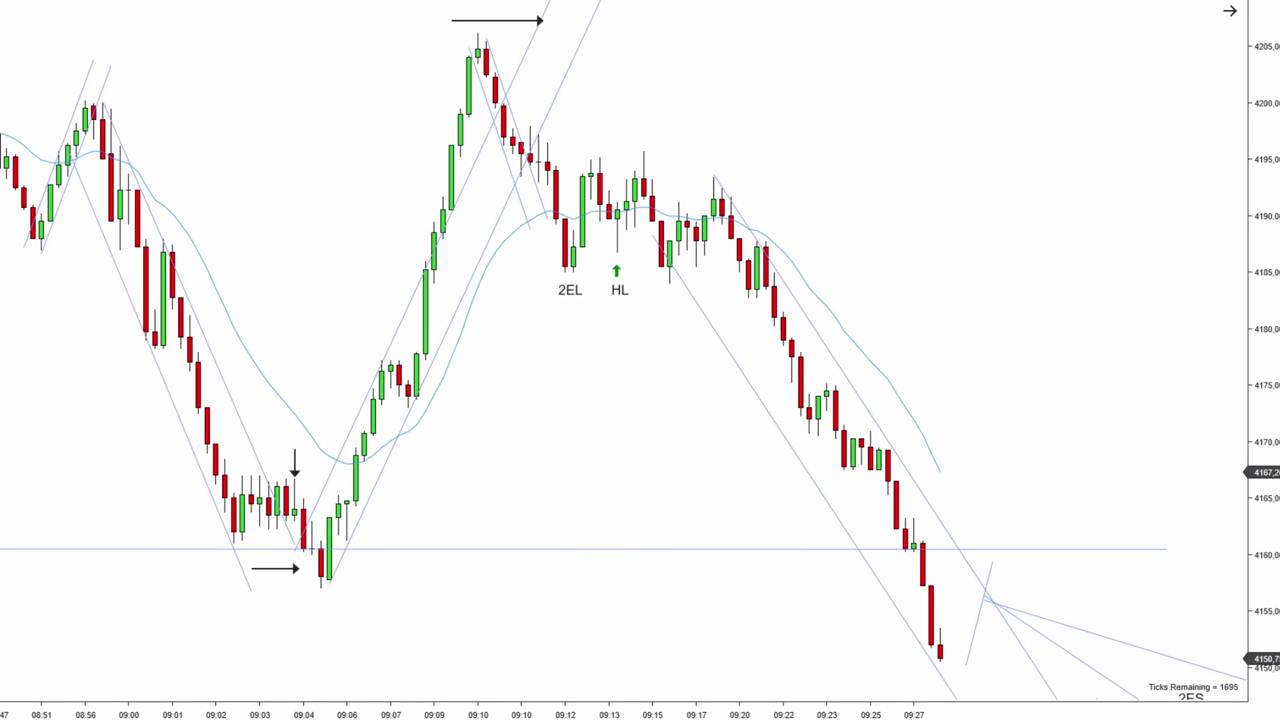
scroll(988, 449, "right", 5)
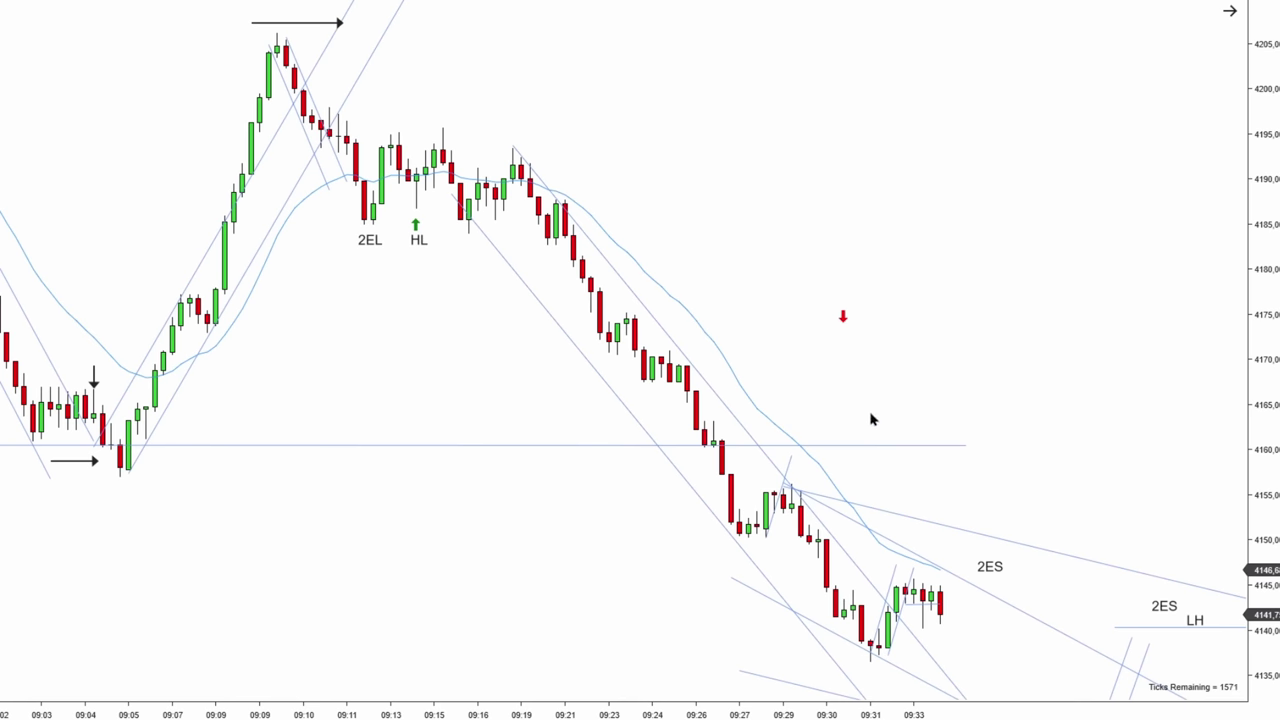
Draw black arrows down to the trendline and right at the 09:31 low, plus rising lines from the 09:31 and 09:35 lows, undoing the extra line.
left_click_drag(888, 410, 897, 515)
left_click_drag(766, 674, 900, 672)
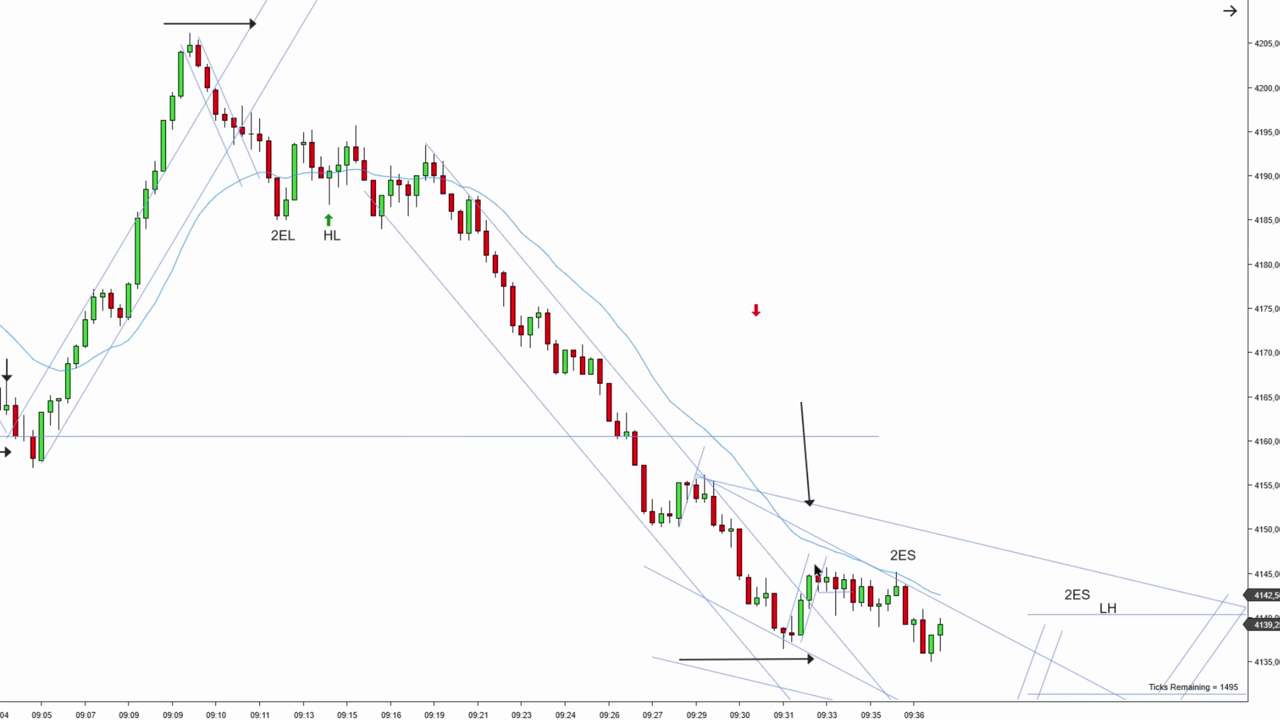
left_click_drag(801, 634, 818, 566)
left_click_drag(880, 628, 897, 568)
key("ctrl+z")
key("ctrl+z")
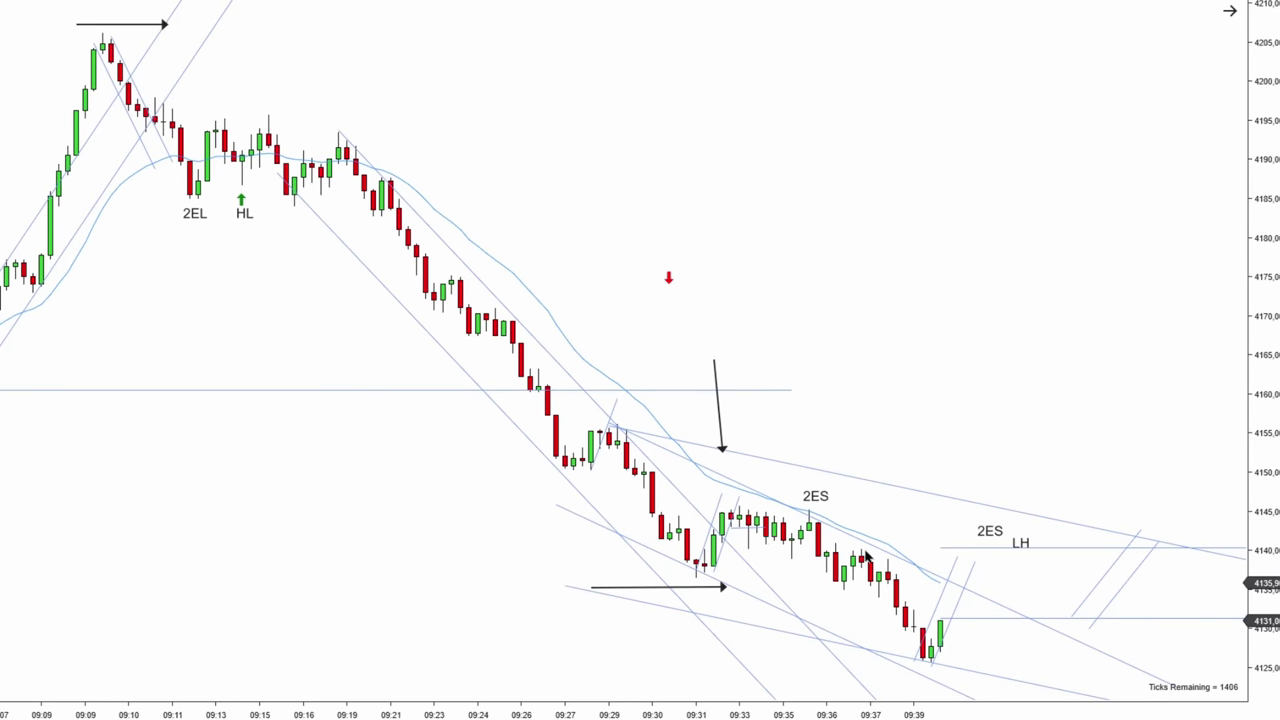
Delete the long trendline, raise the other to the red arrow, and copy a red down-arrow above the 09:42 bar.
left_click(784, 637)
key("Delete")
left_click_drag(876, 492, 923, 349)
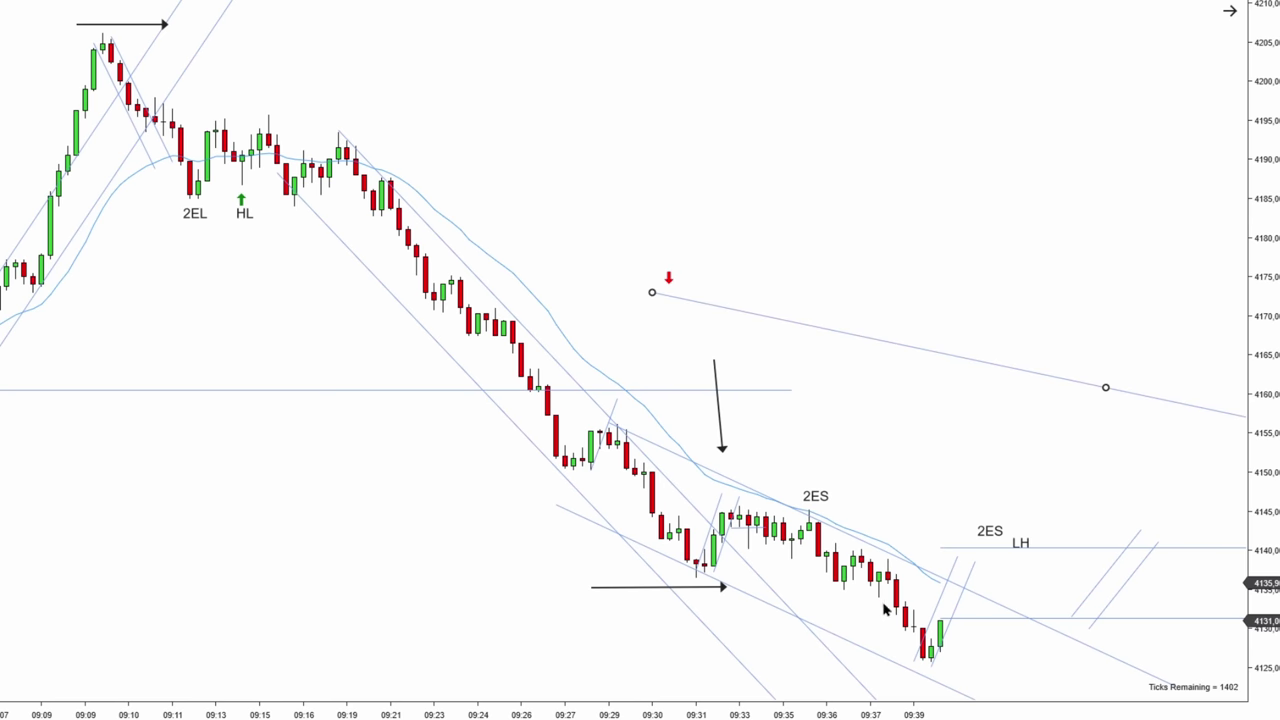
left_click(903, 488)
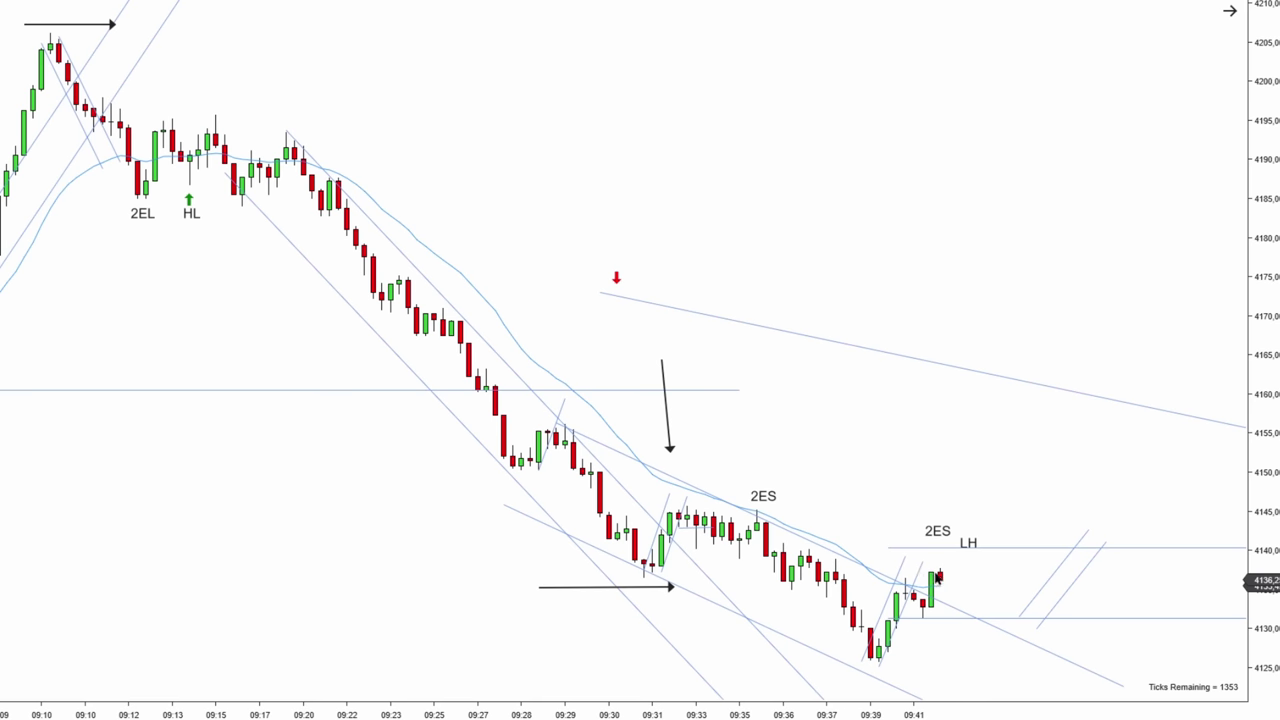
mouse_move(618, 285)
left_mouse_down()
mouse_move(774, 443)
mouse_move(937, 553)
left_mouse_up()
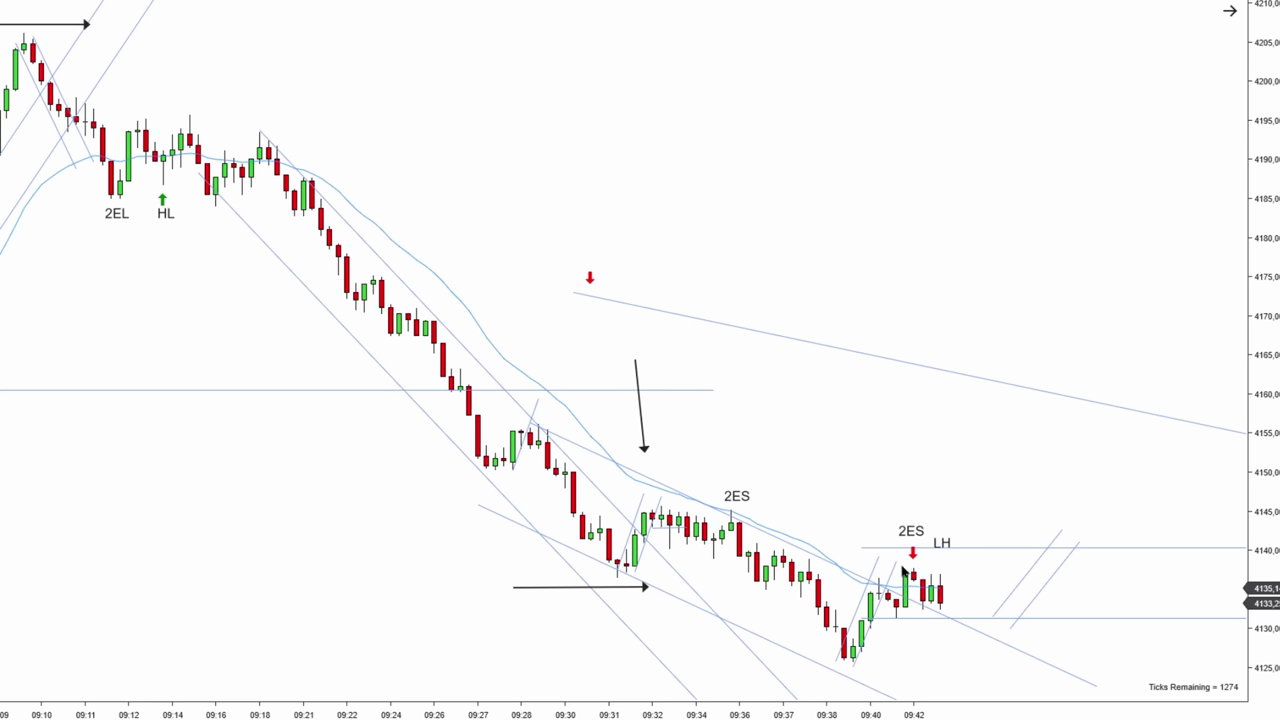
Add a red down-arrow above the 09:43 lower high and short lines beside the latest bars and under LH.
left_click(940, 560)
left_click_drag(924, 571, 966, 571)
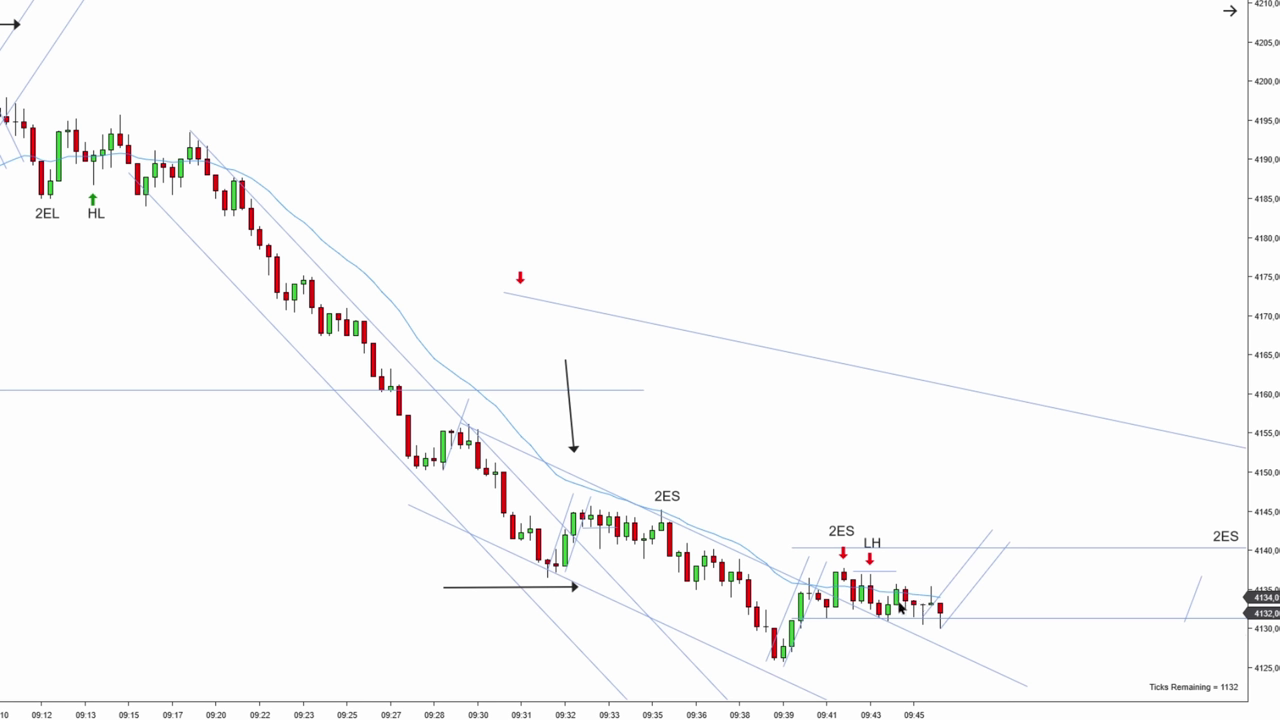
mouse_move(872, 607)
left_mouse_down()
mouse_move(878, 665)
mouse_move(876, 614)
left_mouse_up()
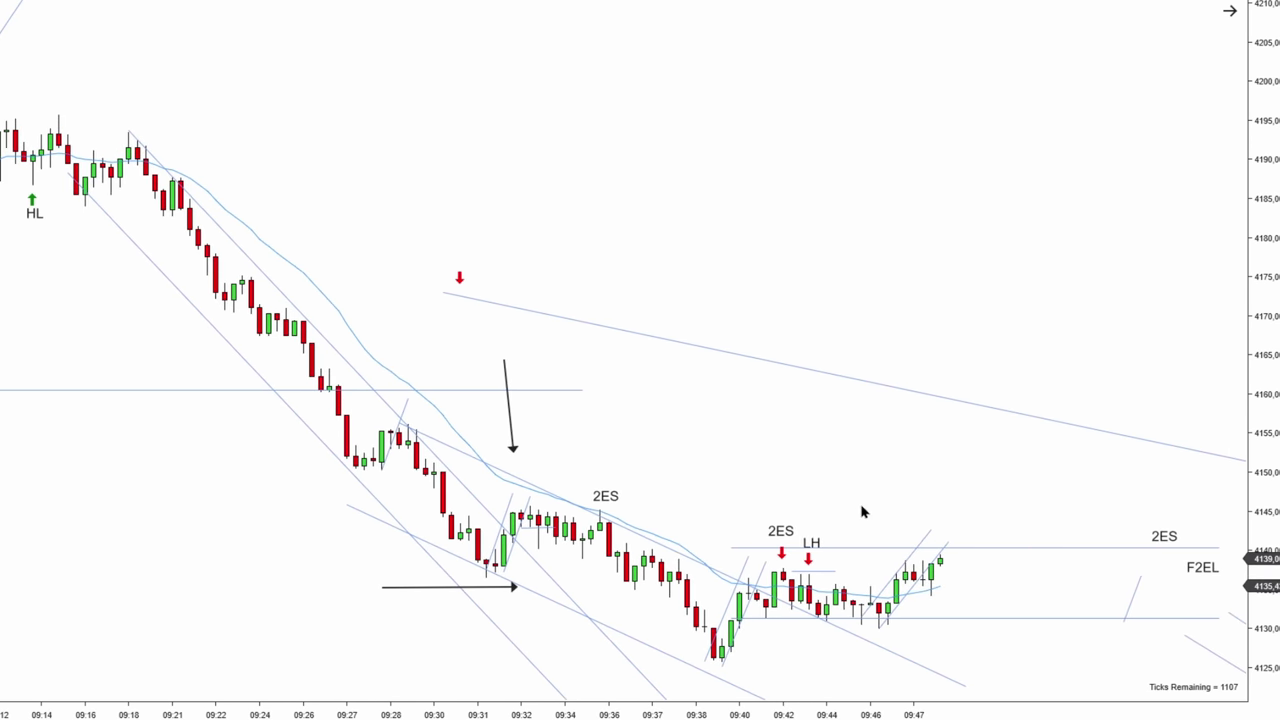
Scroll the chart down and up to follow the replay toward the 09:57 bars.
scroll(862, 512, "down", 3)
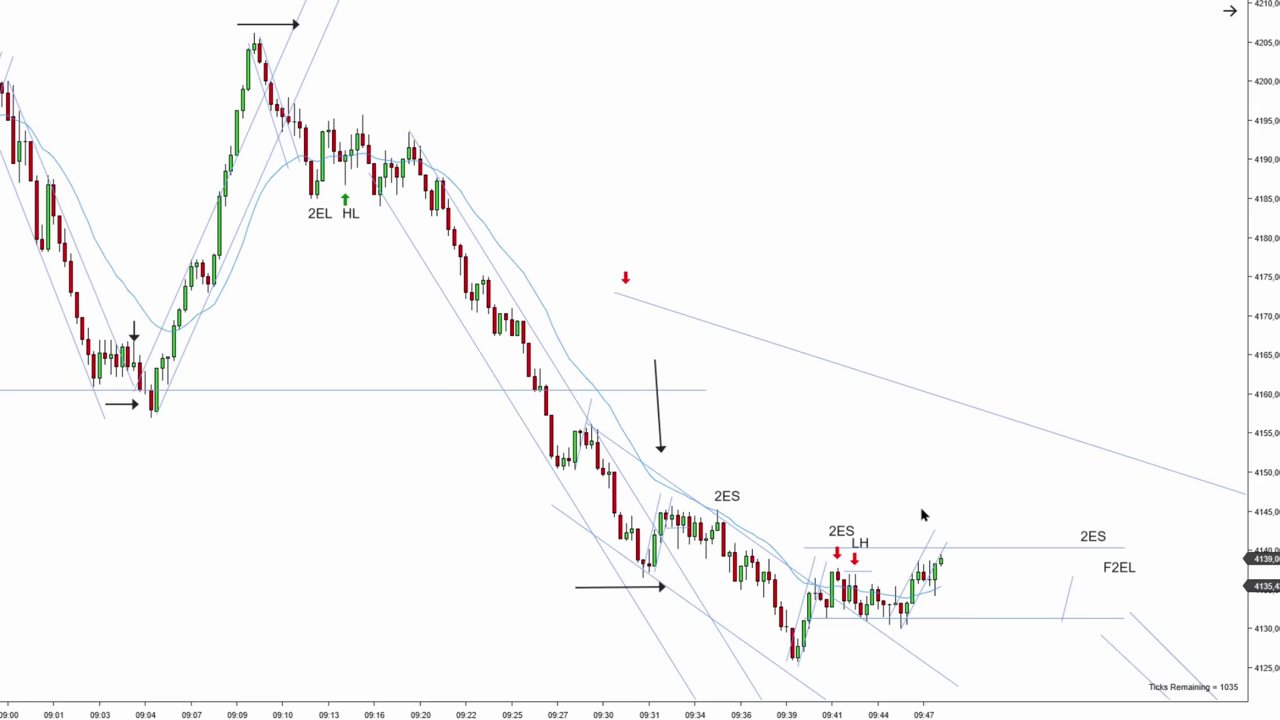
scroll(922, 515, "up", 5)
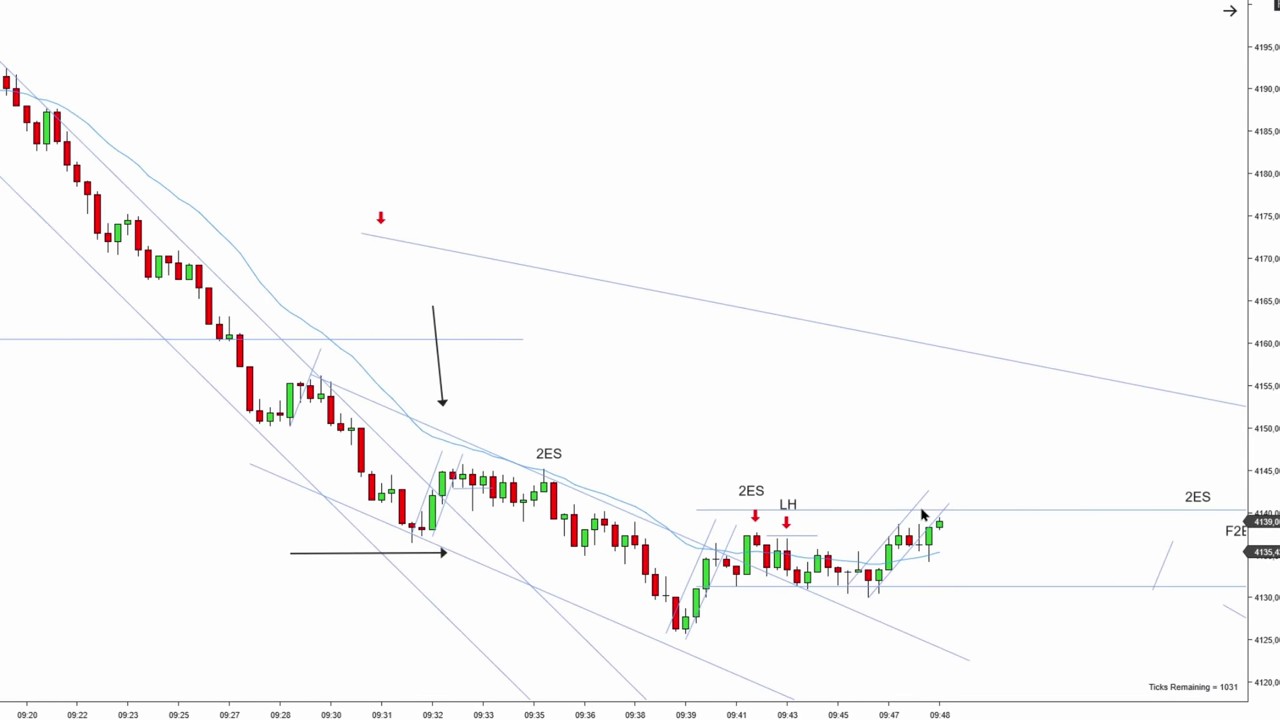
scroll(922, 515, "down", 1)
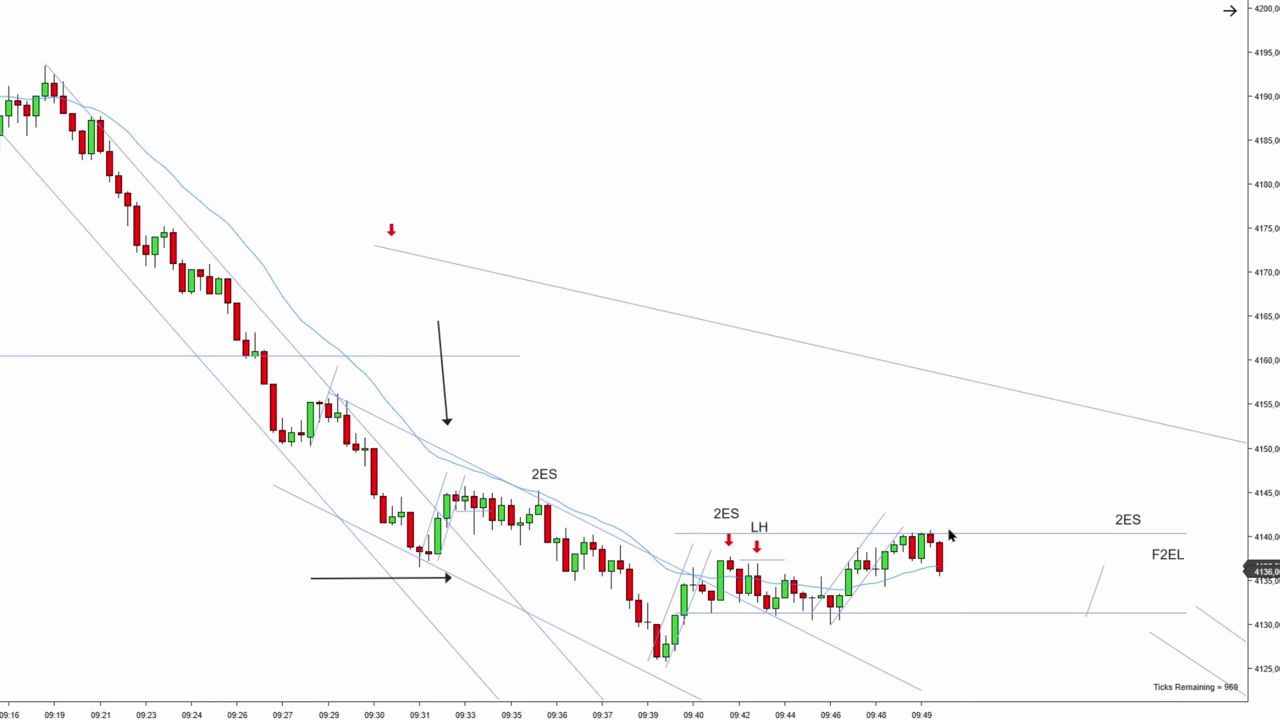
scroll(952, 533, "down", 1)
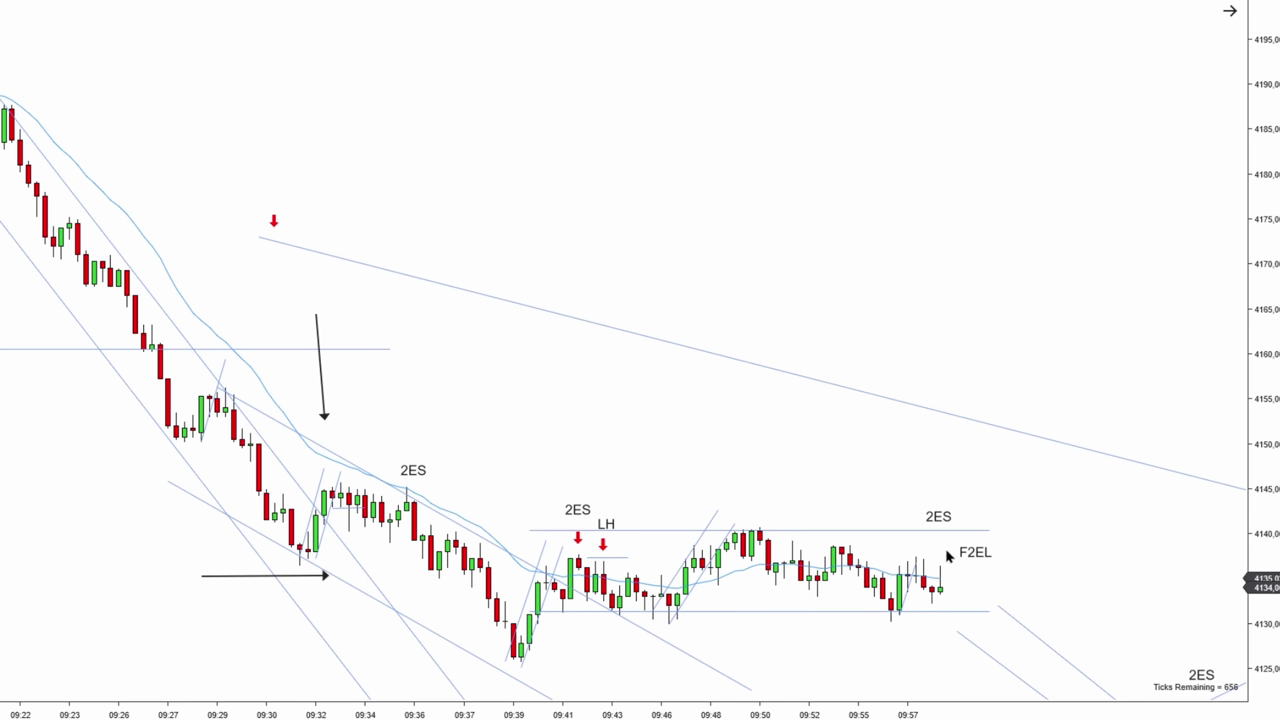
Draw a black down arrow under the 2ES label, move the red sell arrow to the latest bars, and resume replay.
left_click_drag(941, 537, 940, 560)
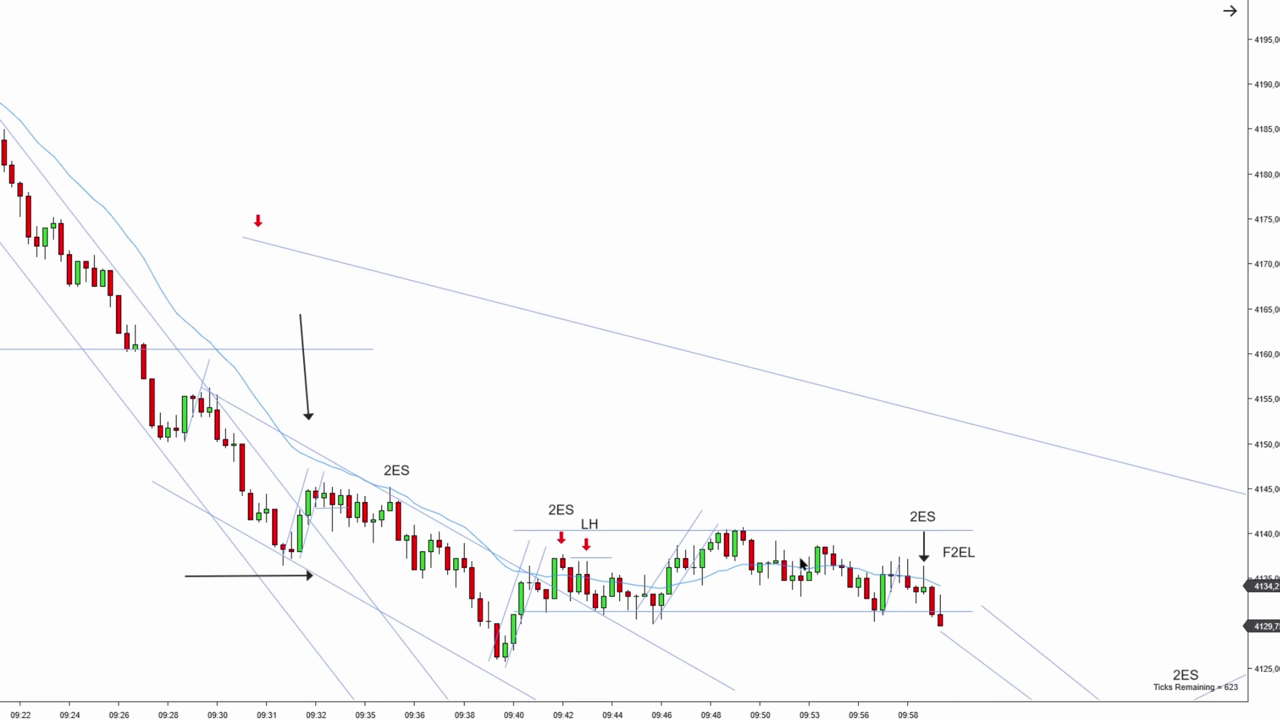
mouse_move(243, 220)
left_mouse_down()
mouse_move(589, 389)
mouse_move(707, 430)
left_mouse_up()
left_click(1025, 540)
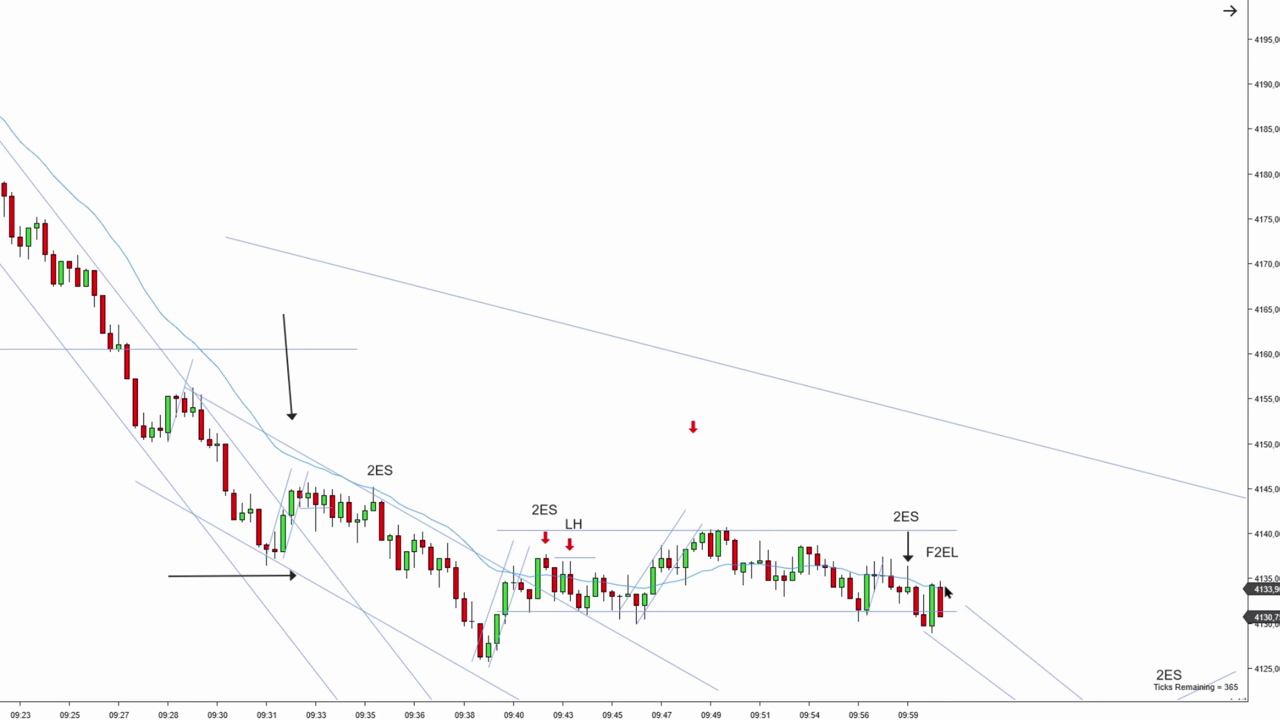
Put the red arrow just below the F2EL label and drag the long descending trendline lower to fit recent bars.
mouse_move(697, 440)
left_mouse_down()
mouse_move(934, 569)
mouse_move(950, 549)
left_mouse_up()
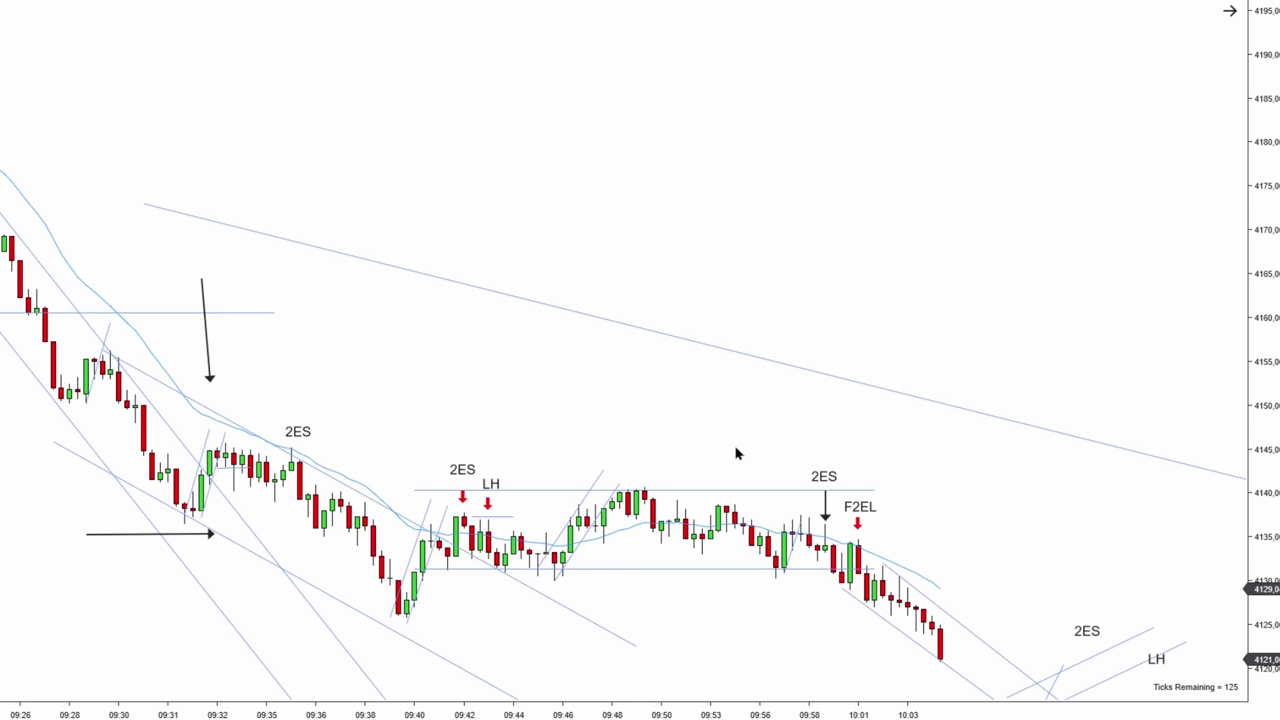
left_click_drag(668, 336, 637, 486)
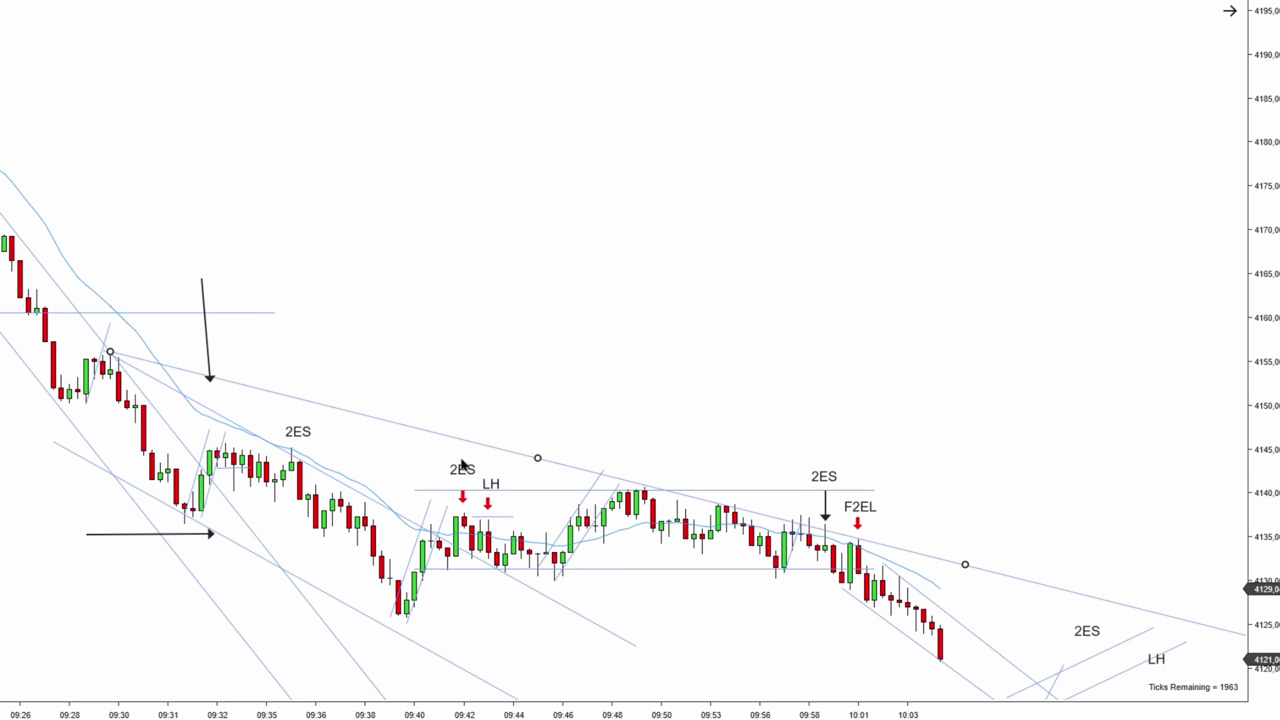
left_click(975, 528)
left_click_drag(539, 463, 499, 649)
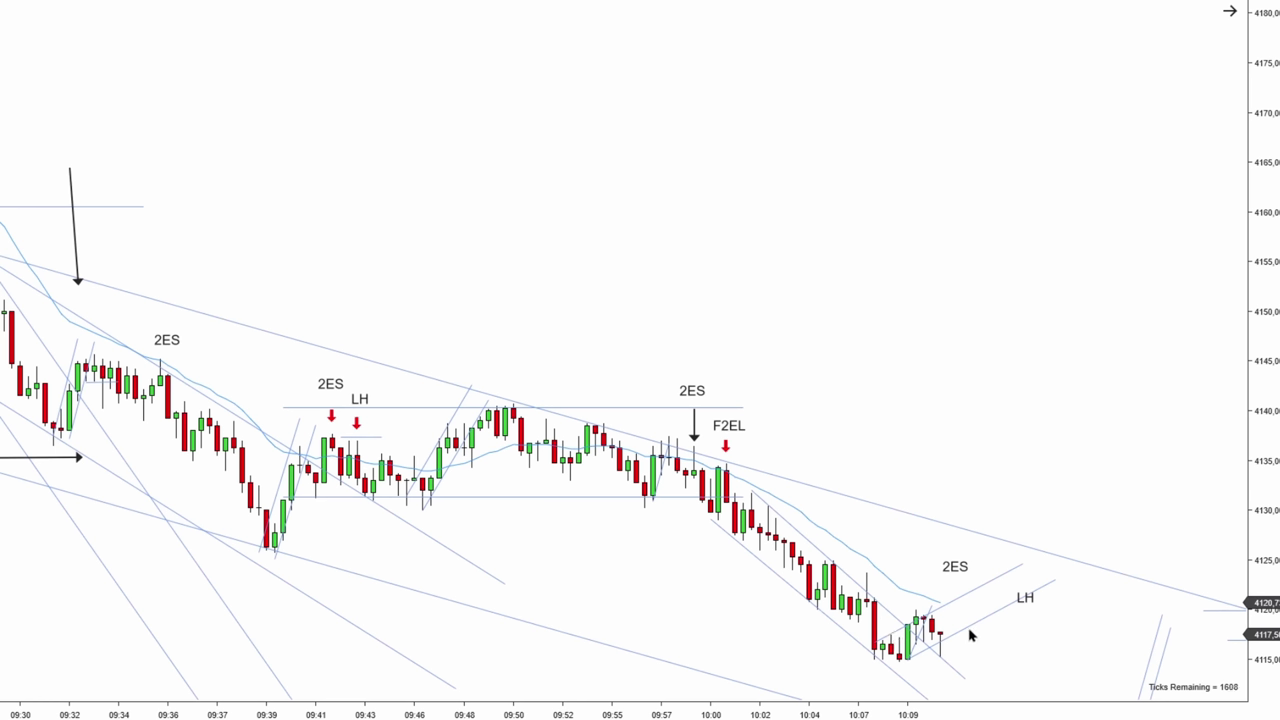
Drag the two-line channel beside the 2ES/LH labels down and right, then deselect it.
left_click_drag(953, 603, 1000, 668)
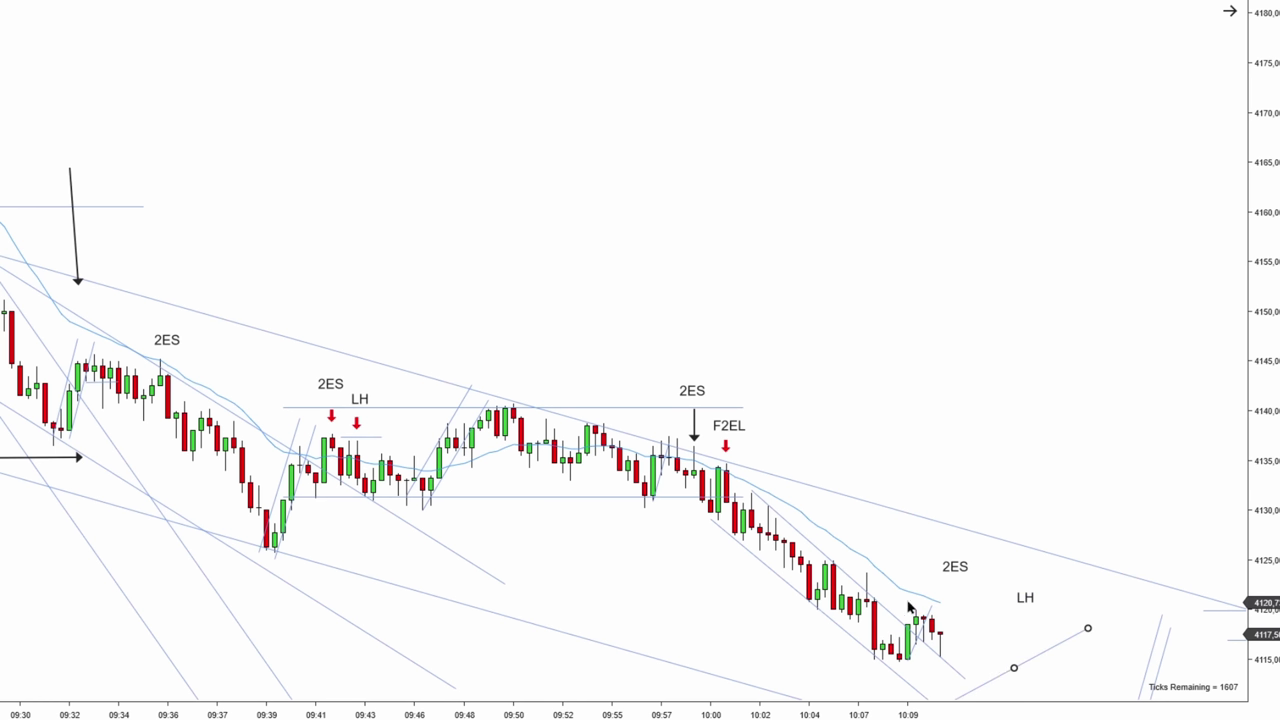
left_click(935, 668)
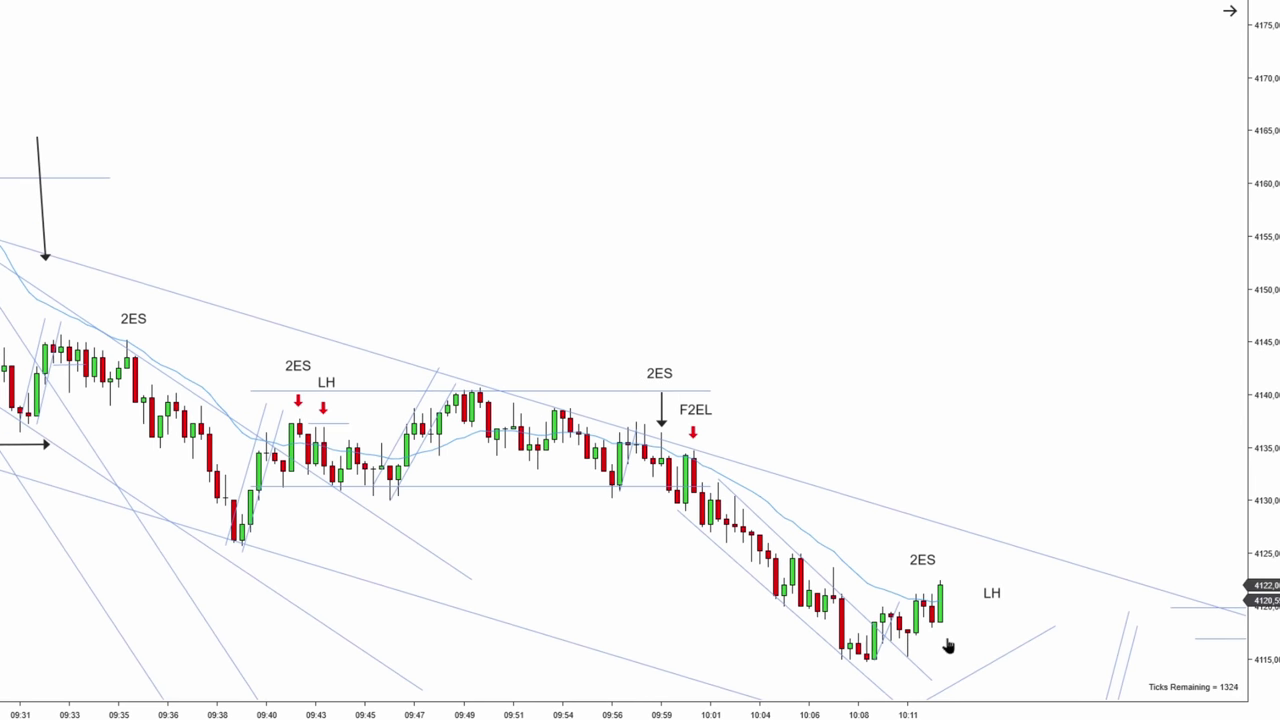
Raise the latest 2ES label and draw a black down arrow beneath it, keeping the earlier arrow upright.
left_click_drag(905, 554, 897, 545)
left_click(897, 575)
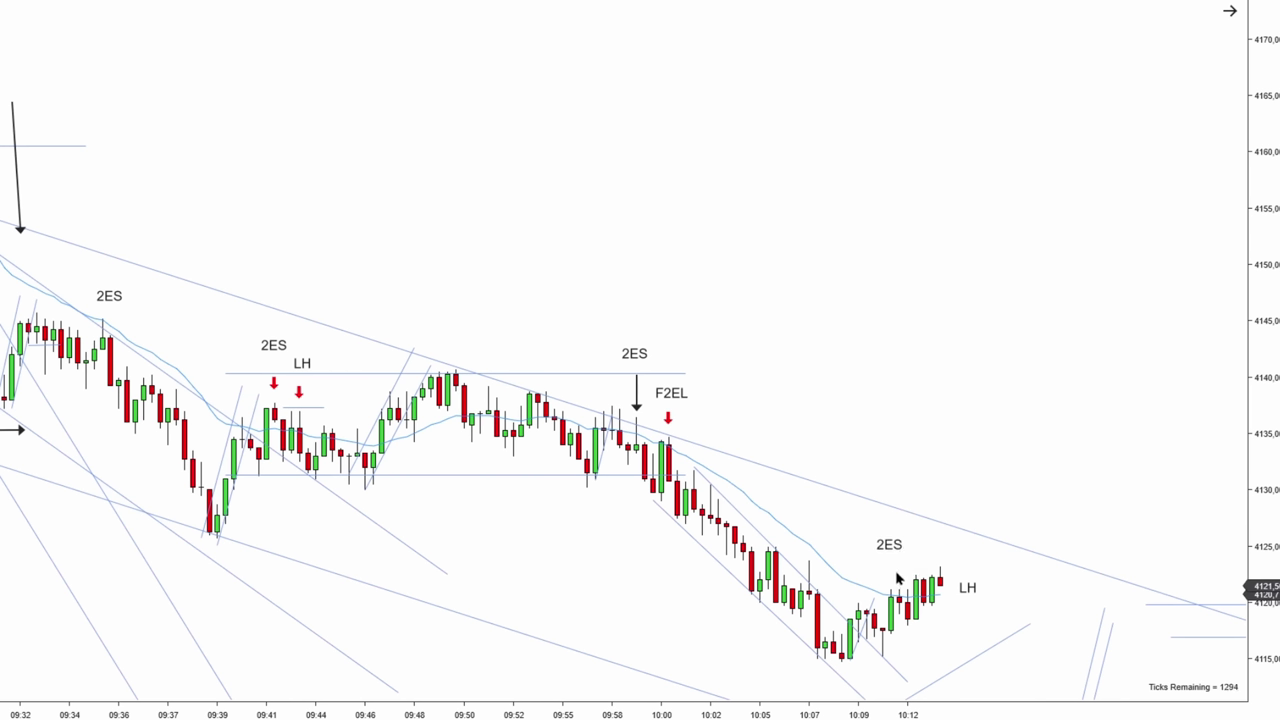
left_click_drag(895, 545, 894, 537)
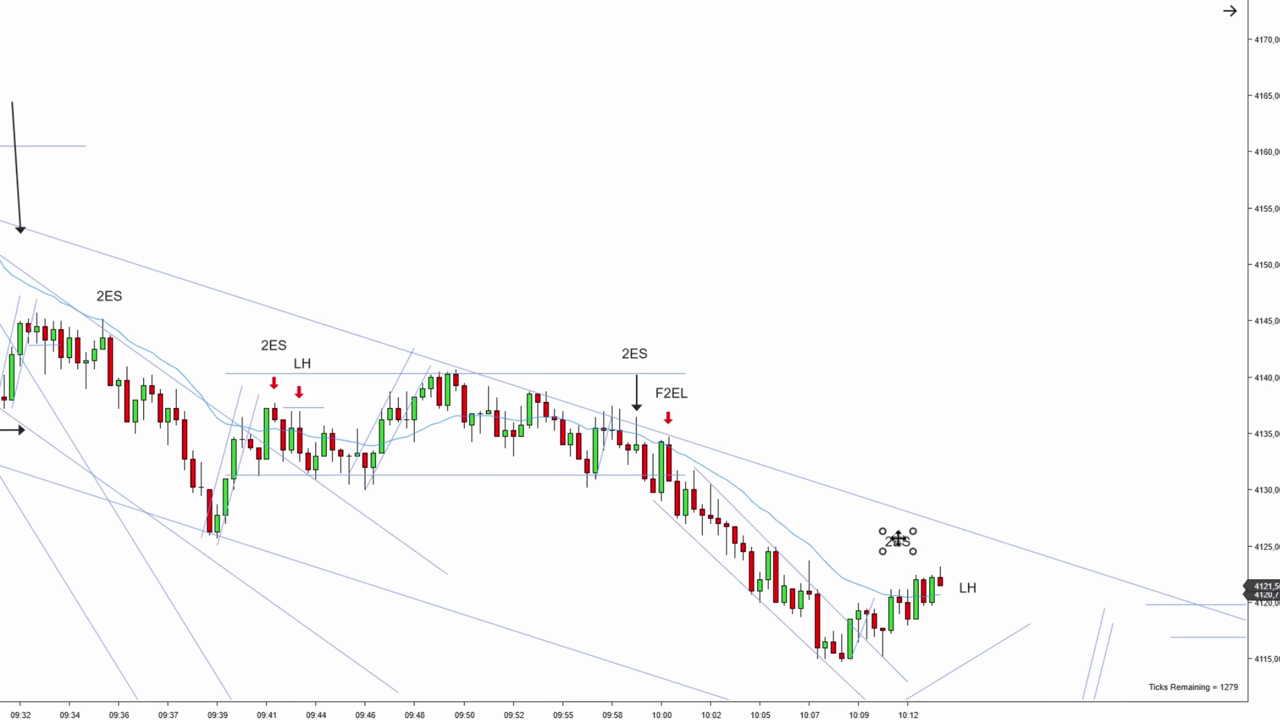
left_click(636, 413)
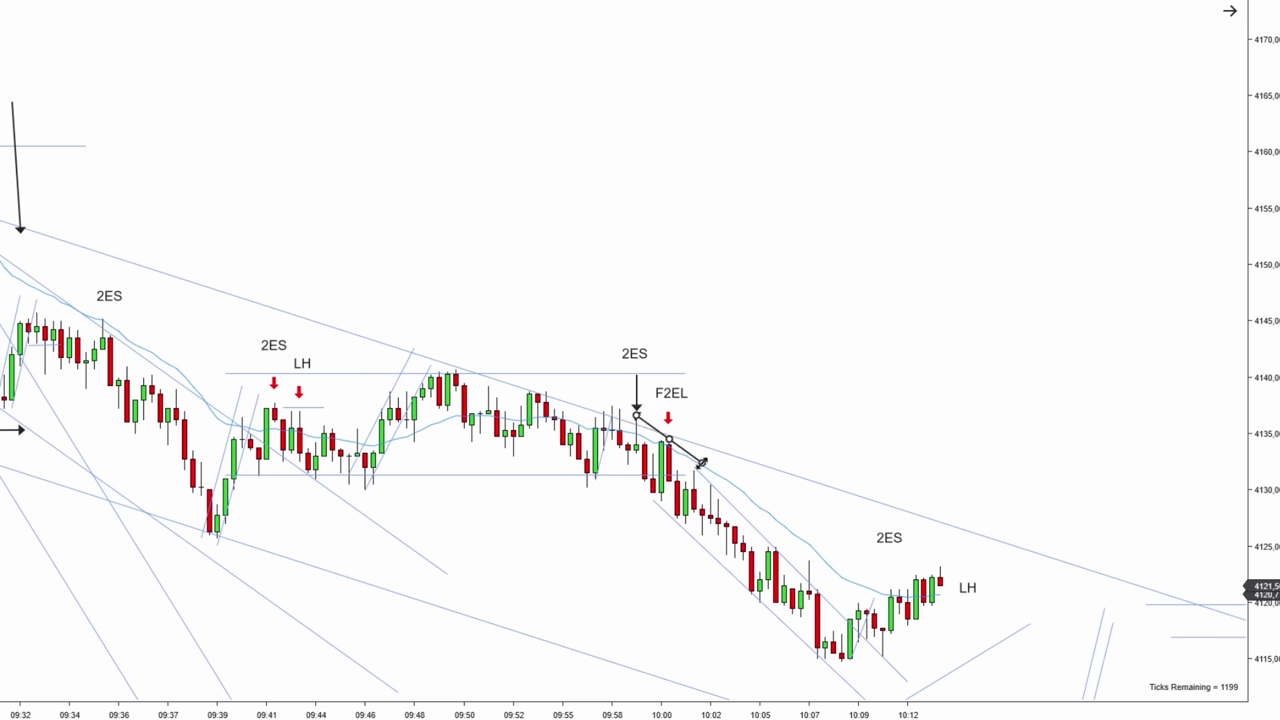
left_click(636, 374)
left_click(899, 580)
left_click(899, 548)
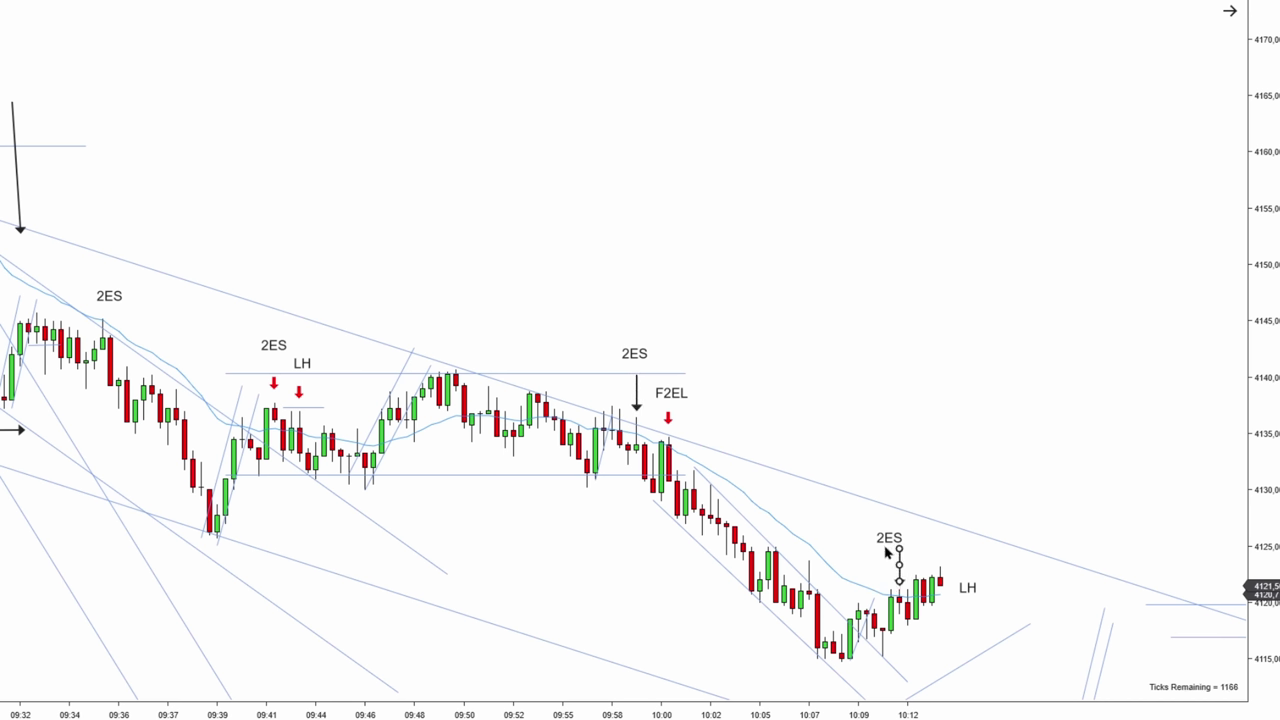
left_click_drag(887, 549, 895, 546)
left_click(949, 466)
Draw a rising trendline from the 10:09 low and shift it up-left under the bars.
left_click_drag(849, 661, 923, 616)
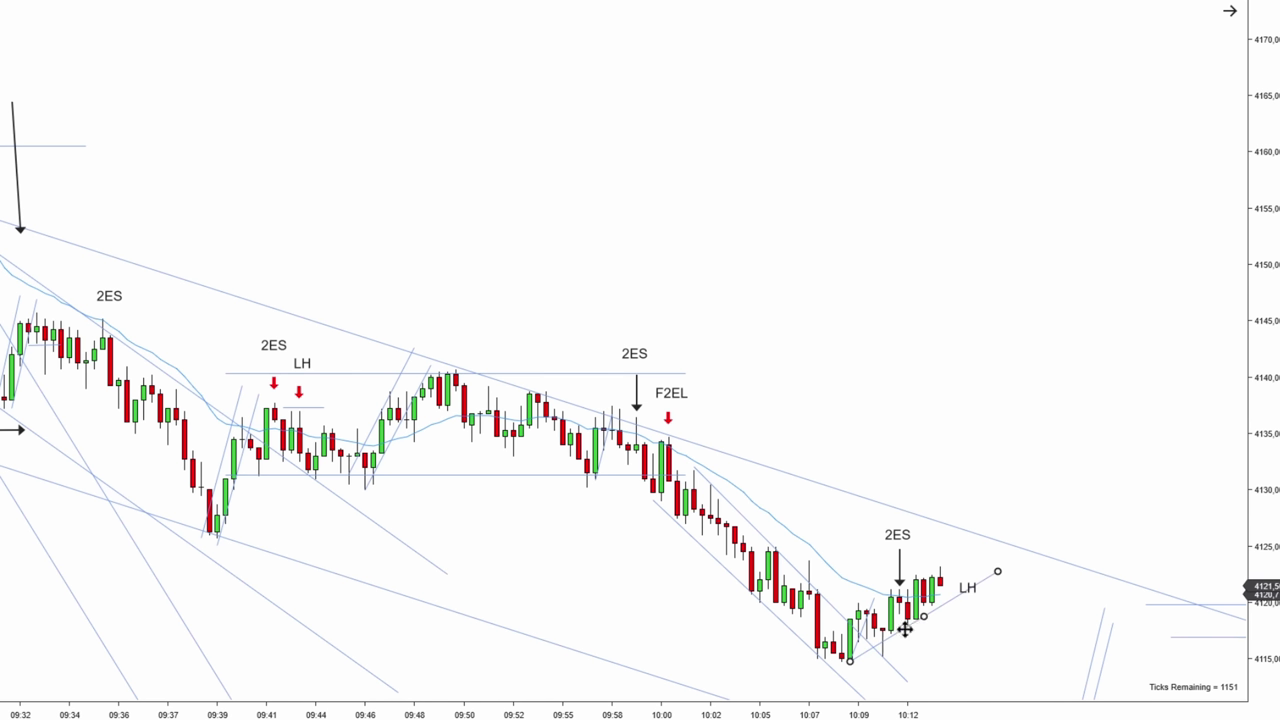
left_click_drag(906, 623, 882, 592)
left_click(928, 648)
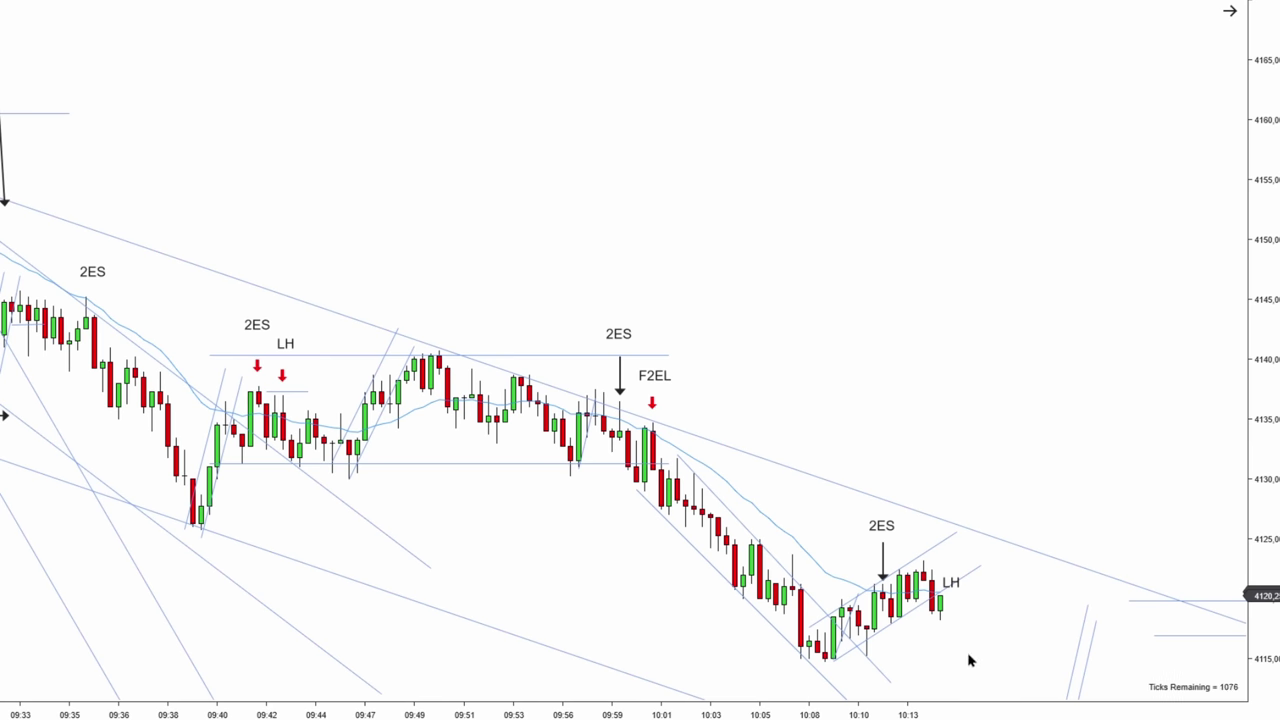
Nudge the LH text label a few pixels higher above the rising channel.
scroll(955, 625, "down", 3)
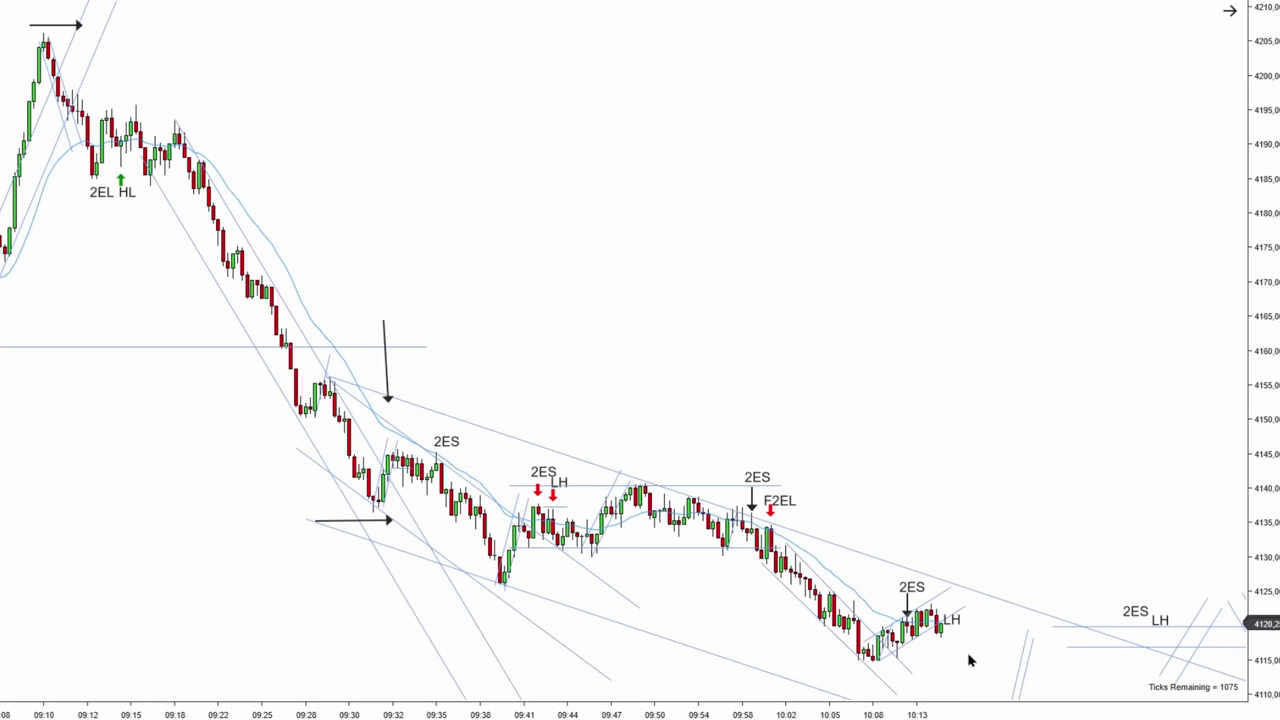
scroll(968, 660, "up", 3)
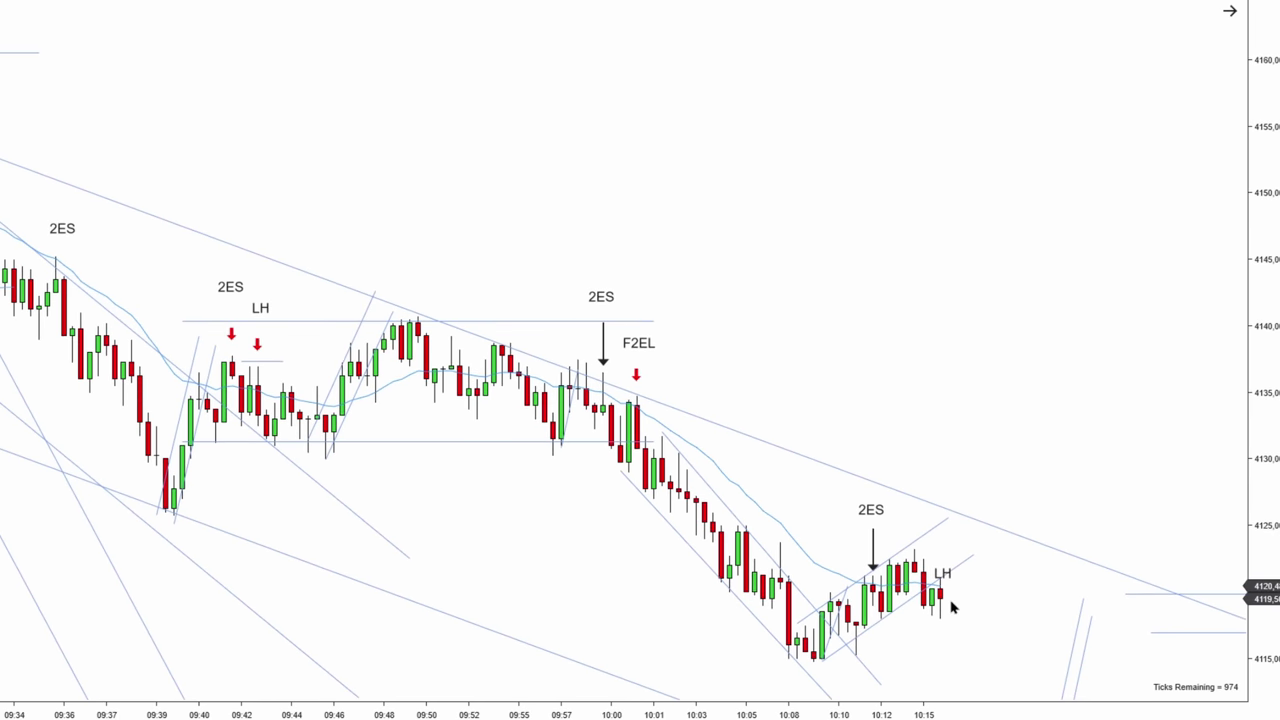
left_click_drag(943, 580, 943, 572)
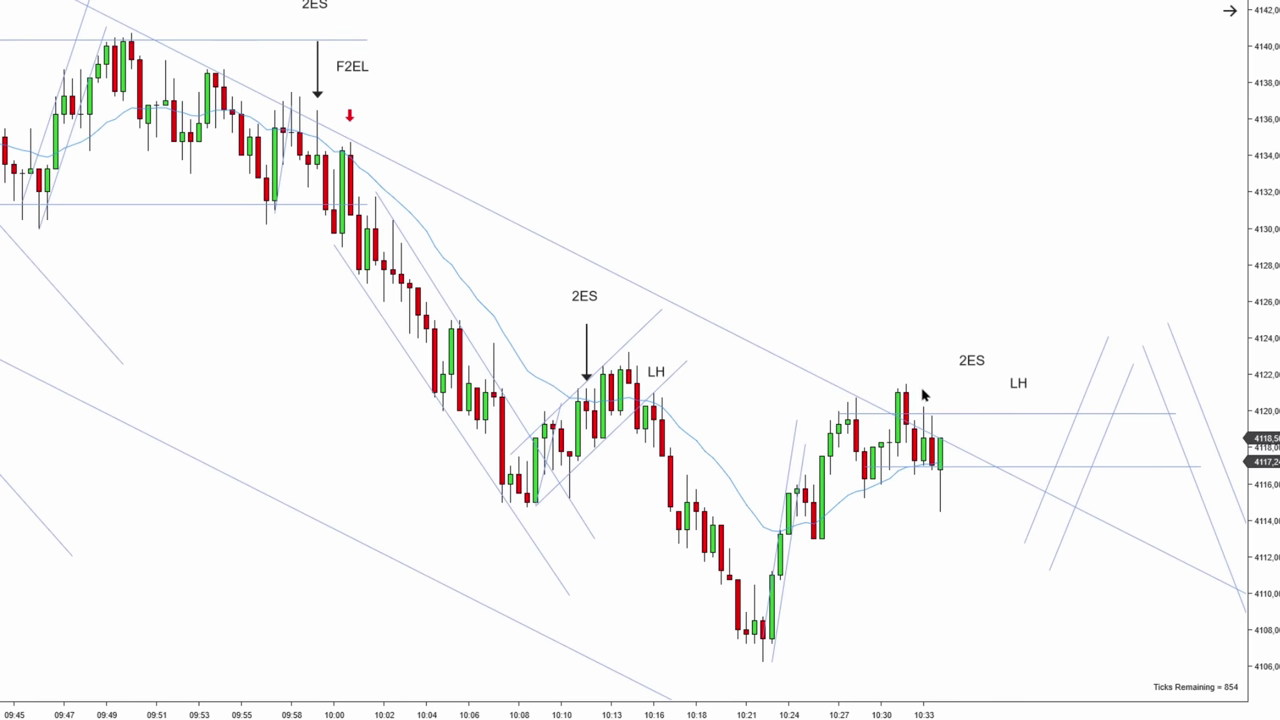
Draw a long down Arrow Line above the 10:30 bars and a horizontal arrow under the lows.
left_click(889, 164)
left_click(897, 347)
scroll(908, 398, "down", 5)
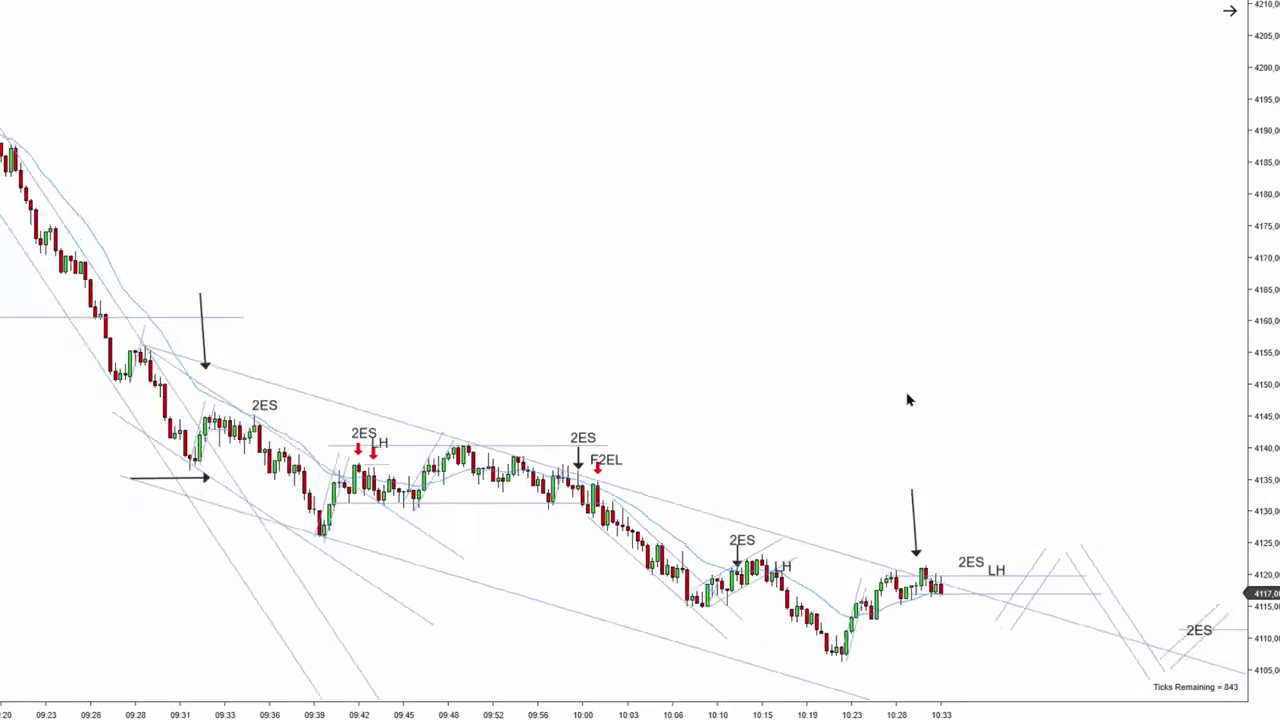
left_click(752, 672)
left_click(926, 670)
scroll(918, 586, "up", 4)
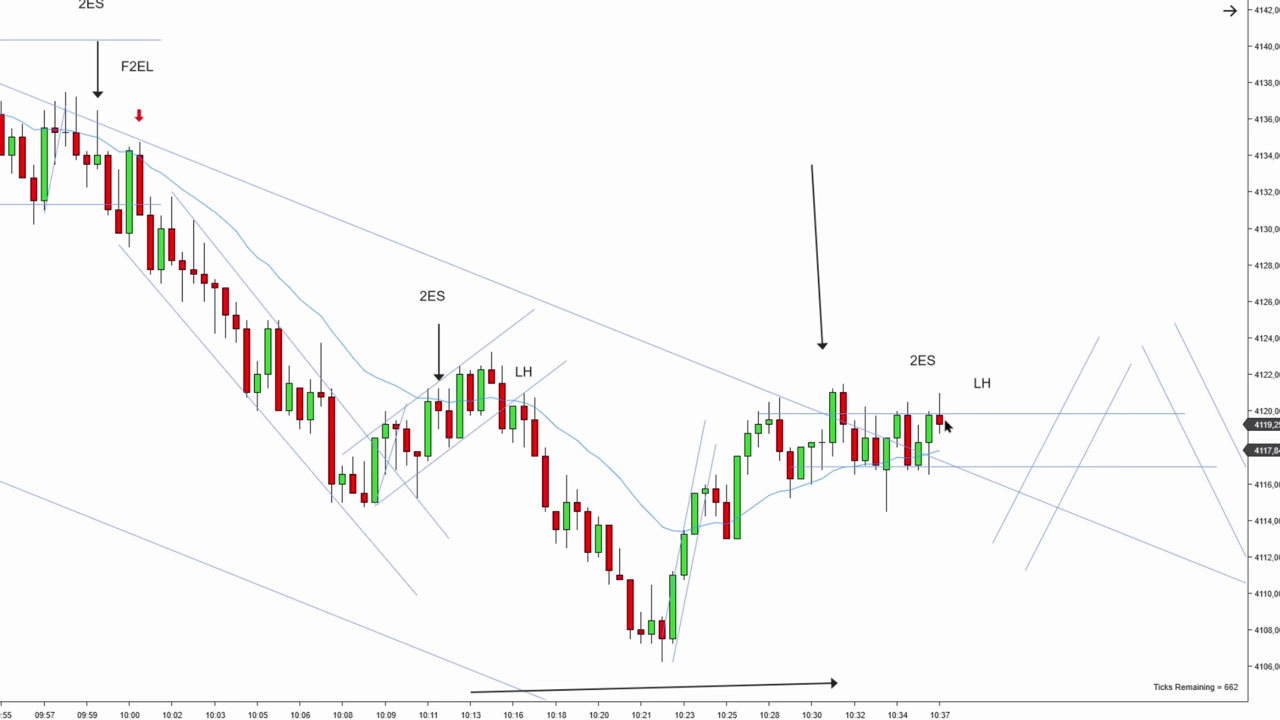
Copy the red down arrow to the 10:37 bar, stand the black arrow vertical, and level the bottom arrow.
left_click_drag(139, 115, 933, 357)
left_click(818, 306)
left_click_drag(818, 306, 903, 300)
left_click_drag(900, 167, 907, 157)
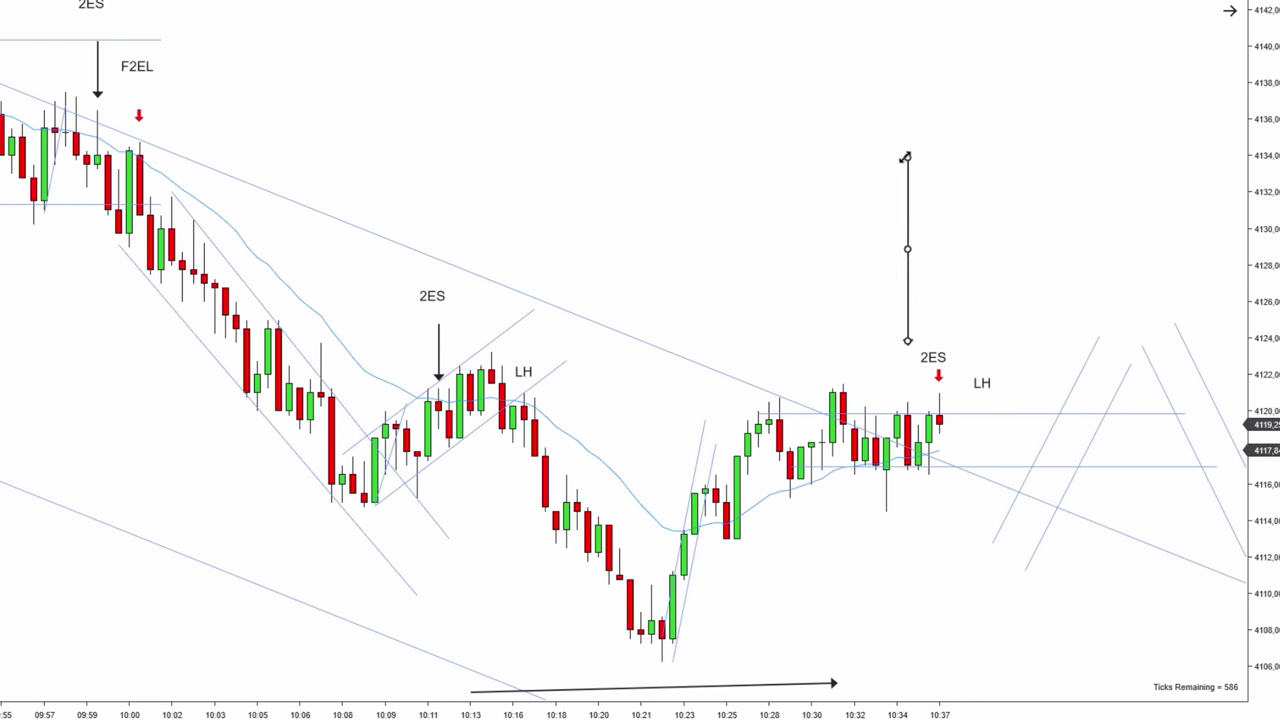
left_click_drag(834, 684, 843, 667)
left_click(912, 646)
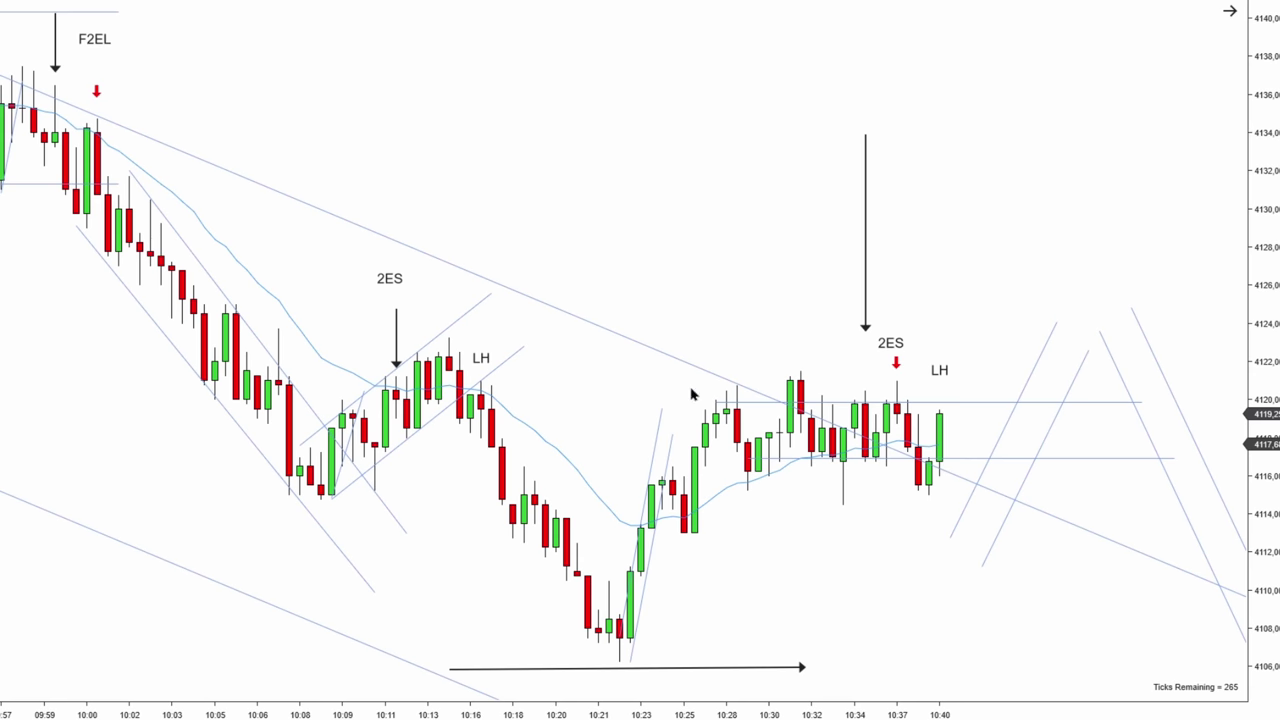
Adjust the LH label and copy the red down arrow onto the LH bar.
left_click(935, 362)
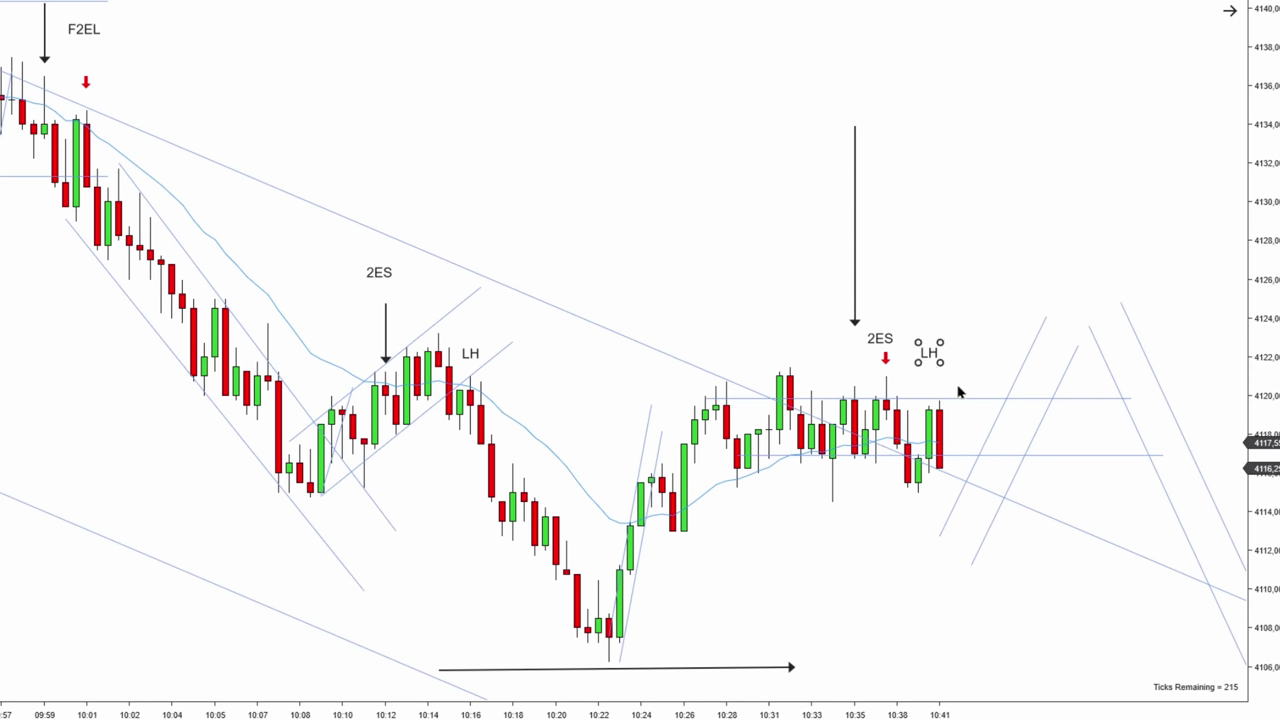
left_click(991, 309)
mouse_move(887, 362)
left_mouse_down()
mouse_move(938, 387)
mouse_move(939, 362)
left_mouse_up()
Move the bottom horizontal arrow to the right and delete an accidentally drawn diagonal arrow.
left_click(700, 666)
left_click_drag(700, 666, 928, 632)
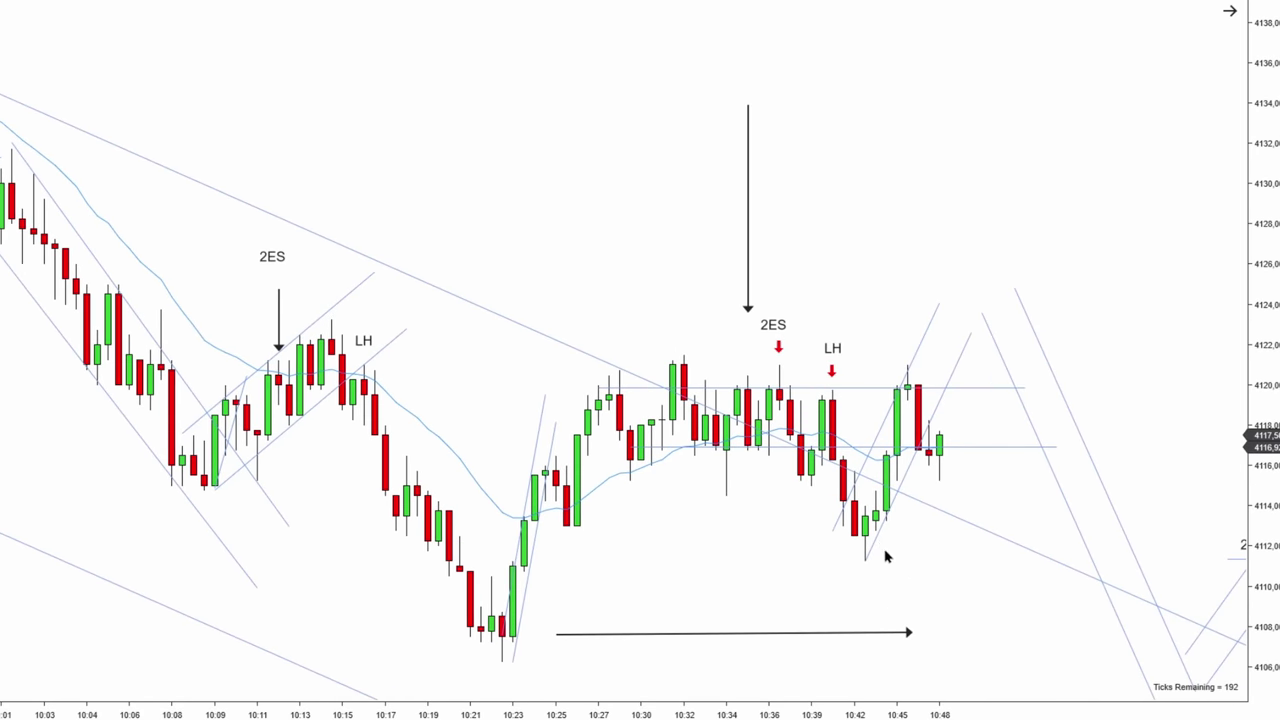
left_click_drag(818, 632, 806, 629)
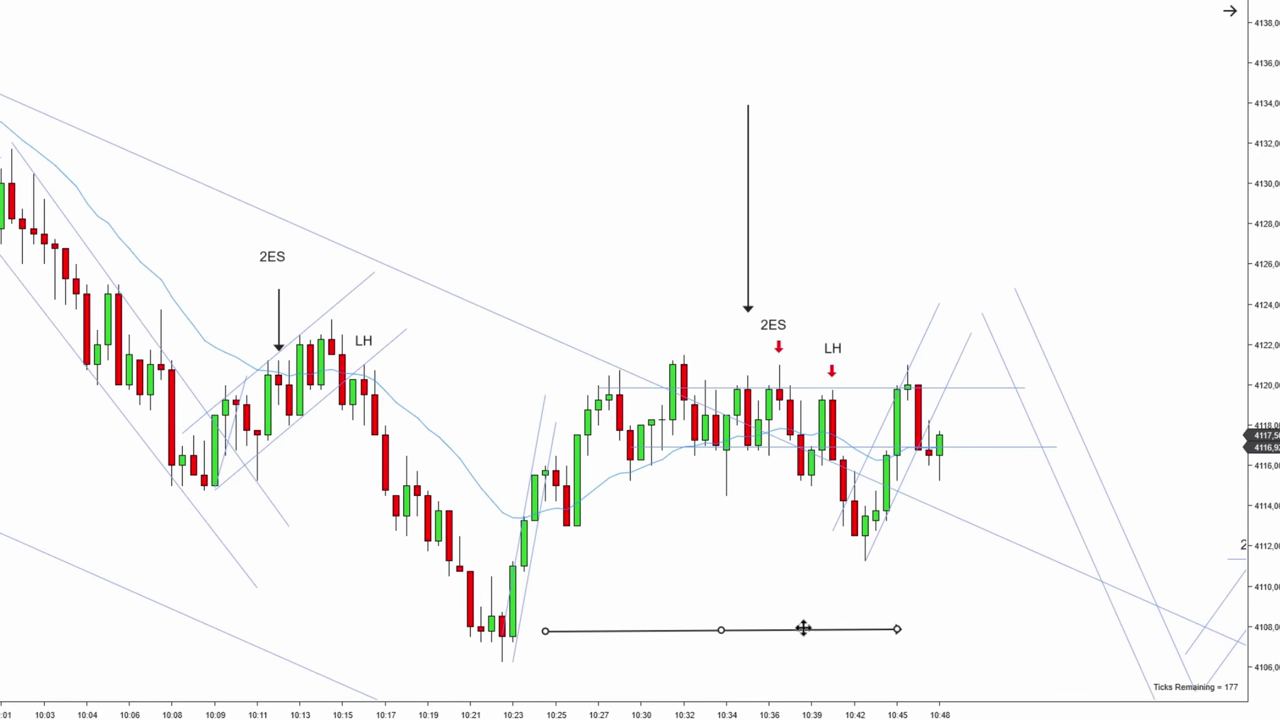
left_click_drag(853, 472, 940, 640)
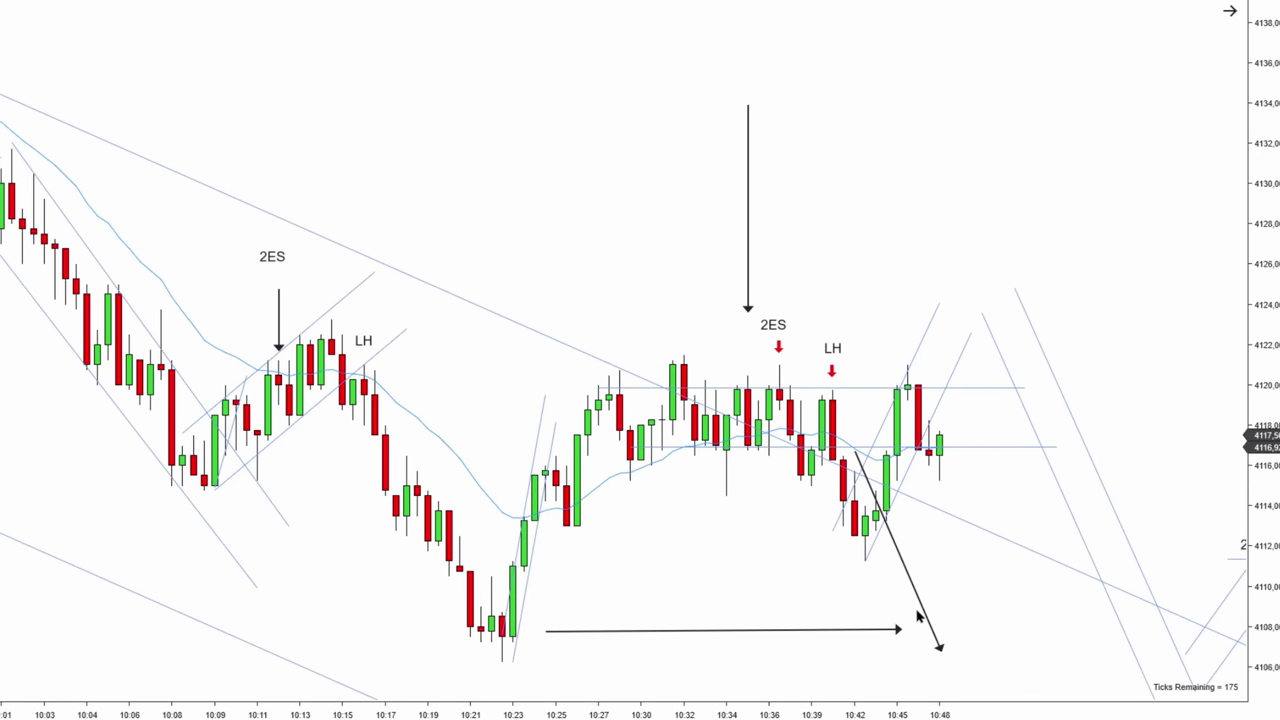
key("Delete")
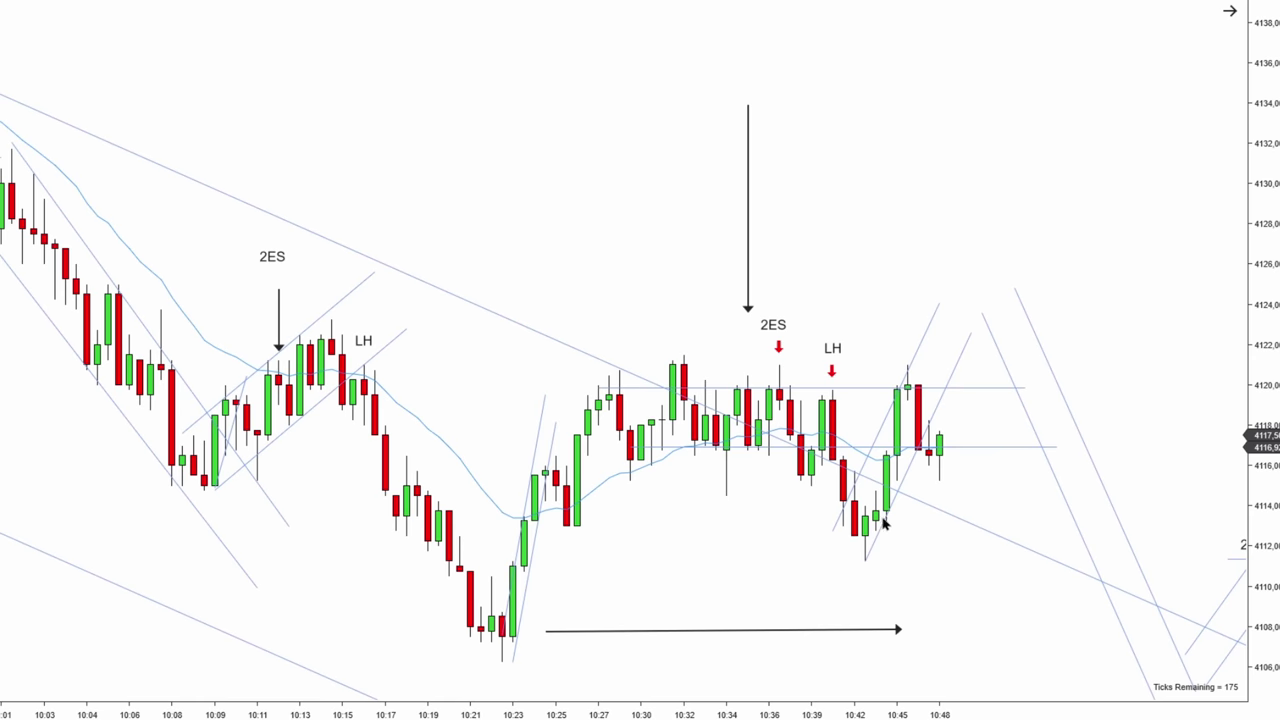
scroll(930, 369, "down", 5)
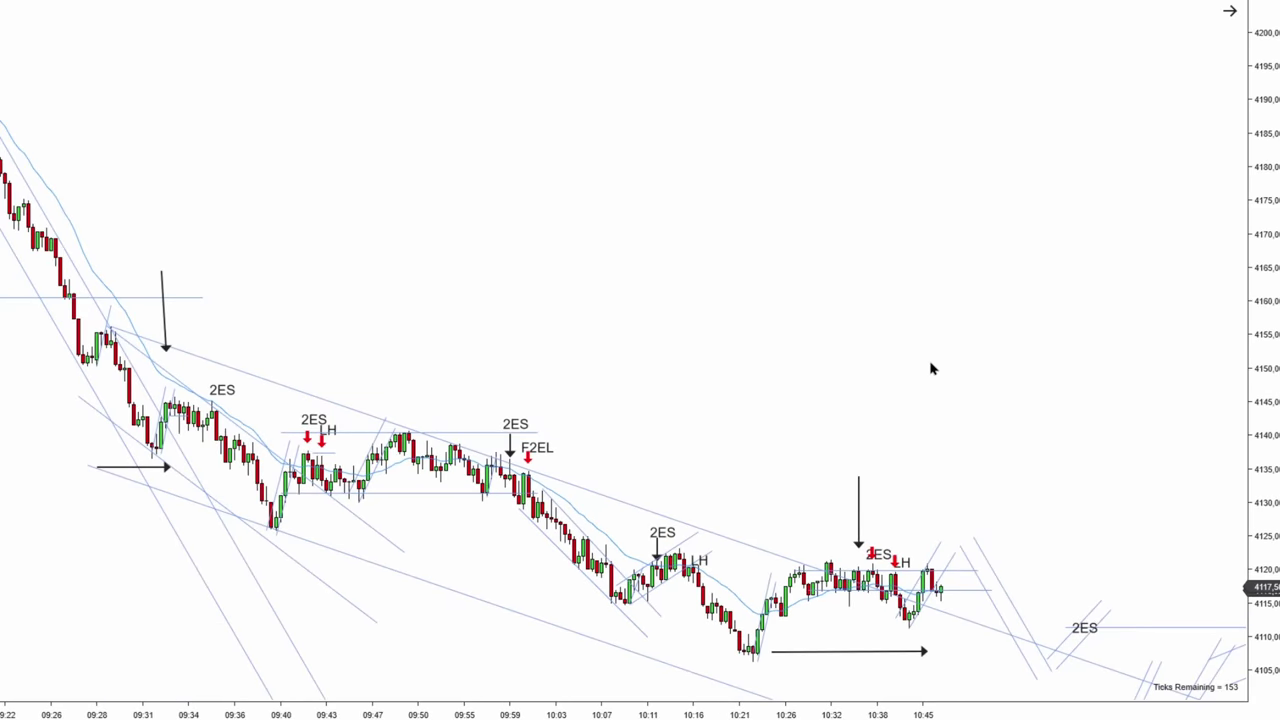
scroll(930, 369, "up", 5)
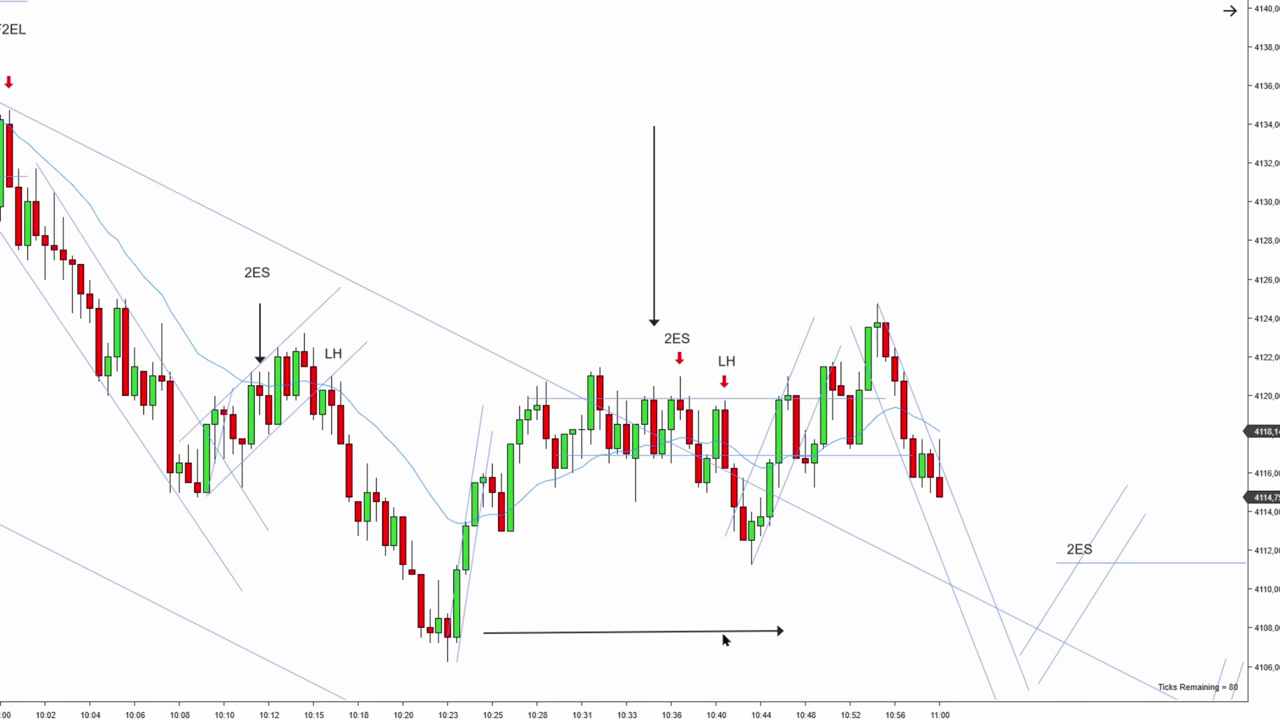
Fine-tune the horizontal arrow's position and right end beneath the 10:25–10:45 range.
left_click_drag(723, 637, 777, 632)
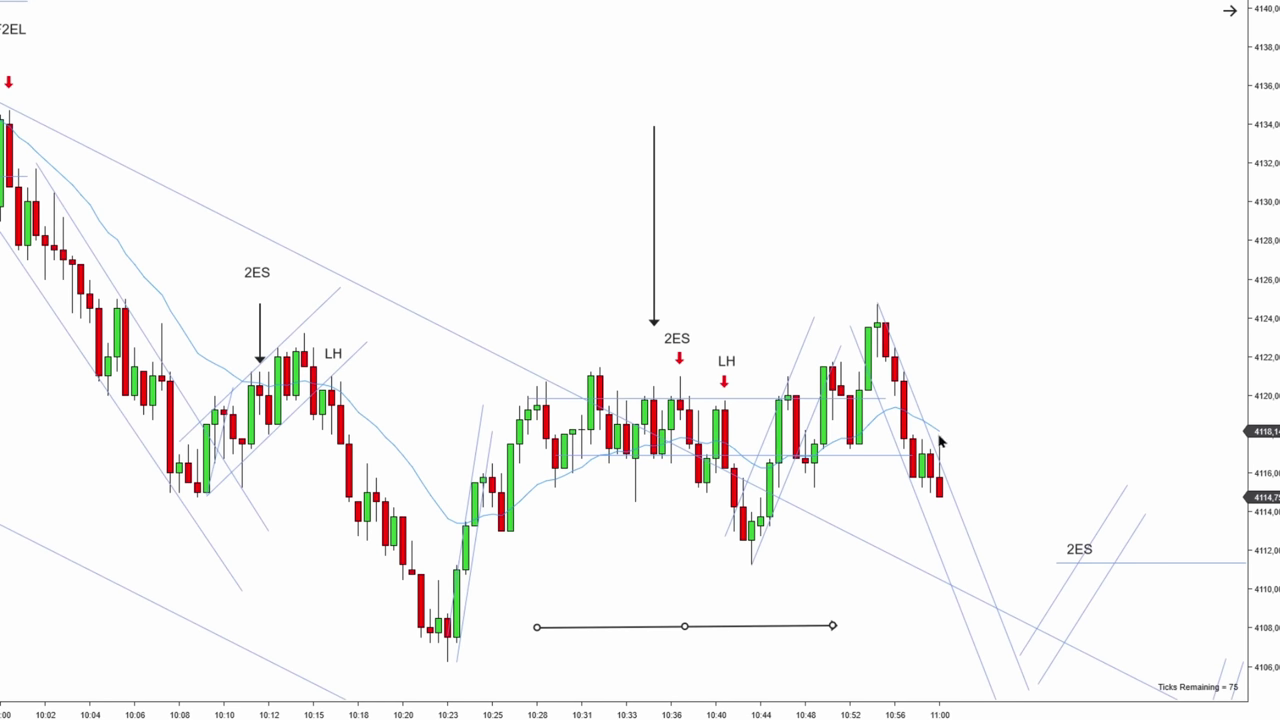
left_click(1007, 492)
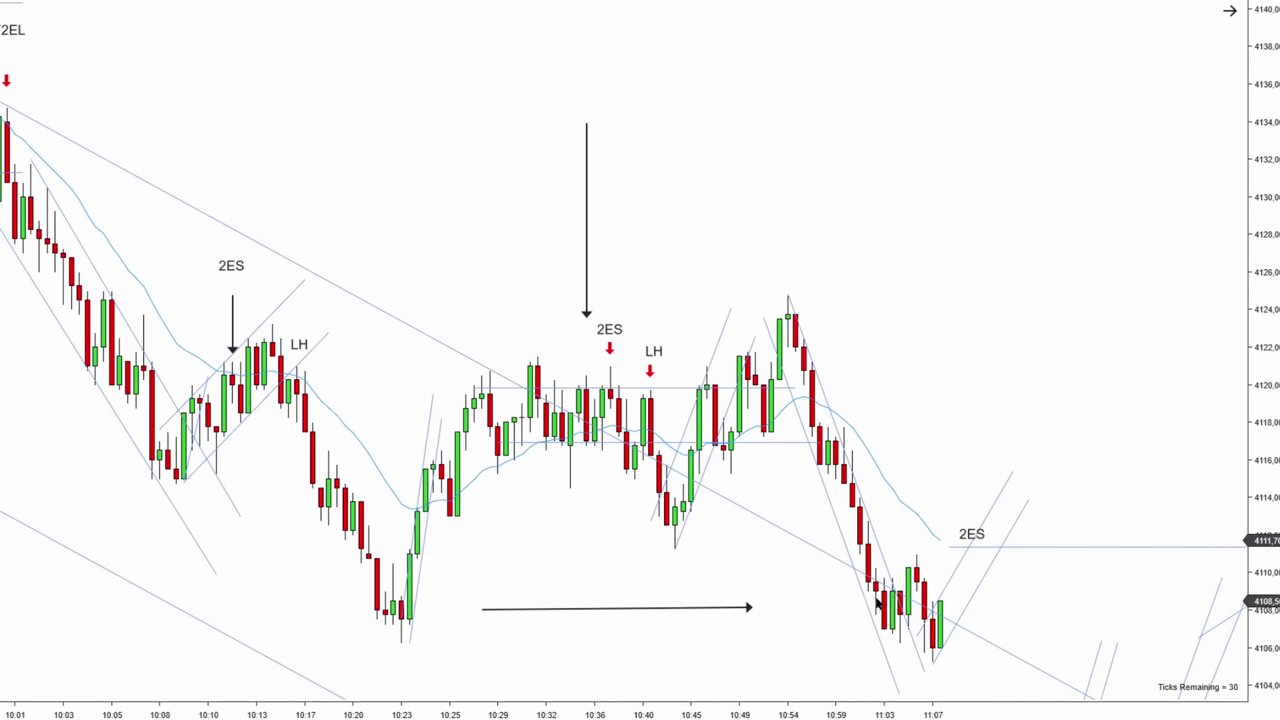
left_click_drag(750, 607, 766, 656)
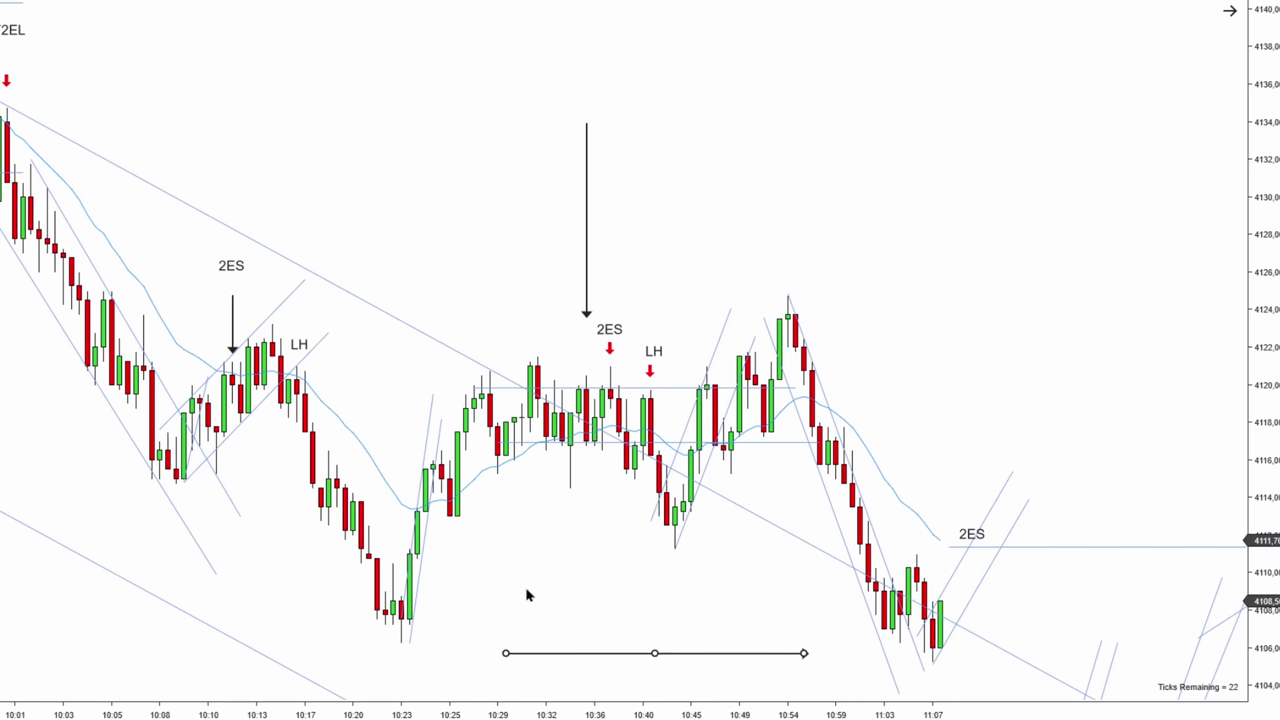
left_click(962, 672)
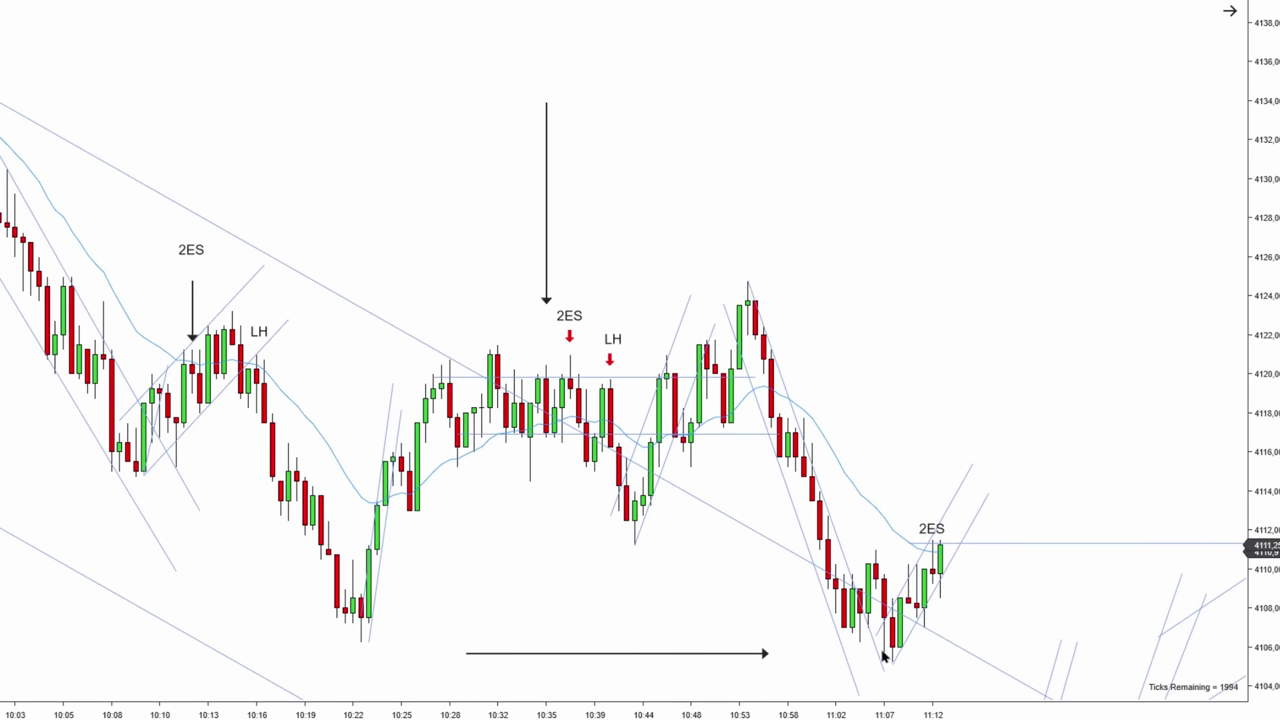
Lift the 2ES label a few pixels, reposition the horizontal arrow, and pan to the bars through 11:47.
left_click_drag(941, 534, 940, 525)
left_click(993, 601)
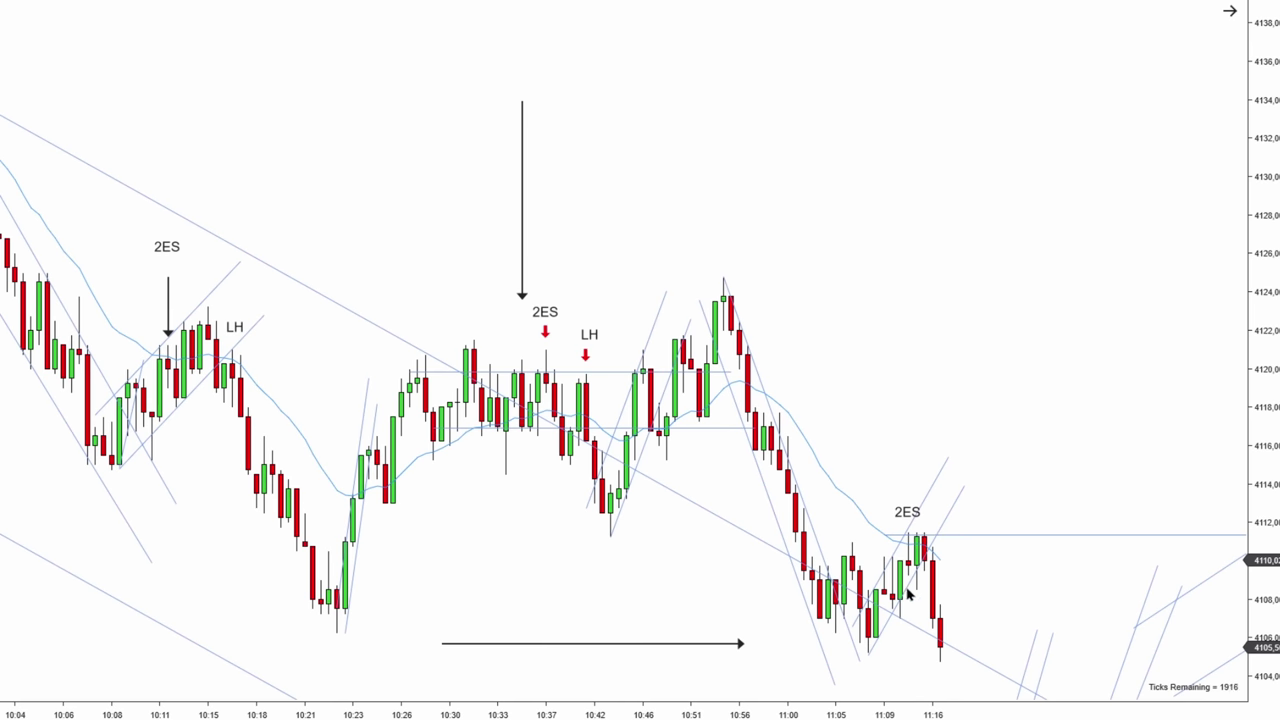
left_click_drag(1006, 586, 946, 590)
left_click_drag(617, 582, 697, 663)
left_click_drag(817, 643, 750, 640)
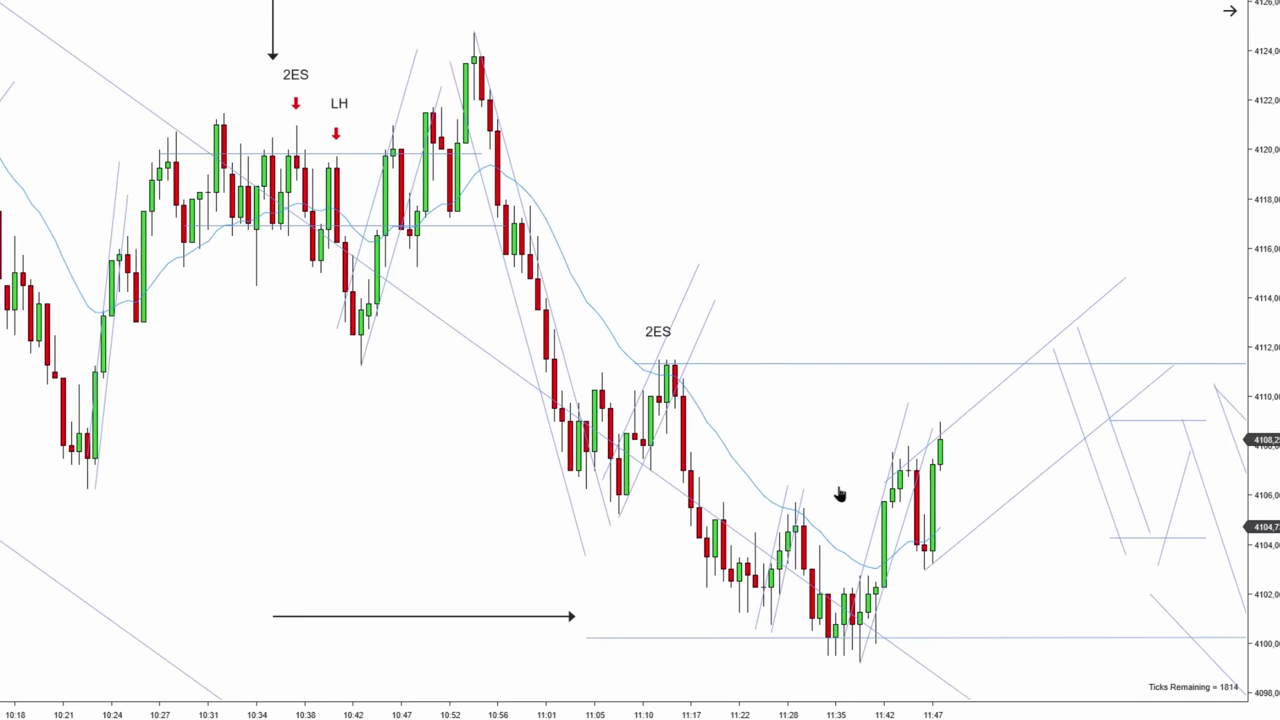
scroll(835, 494, "down", 8)
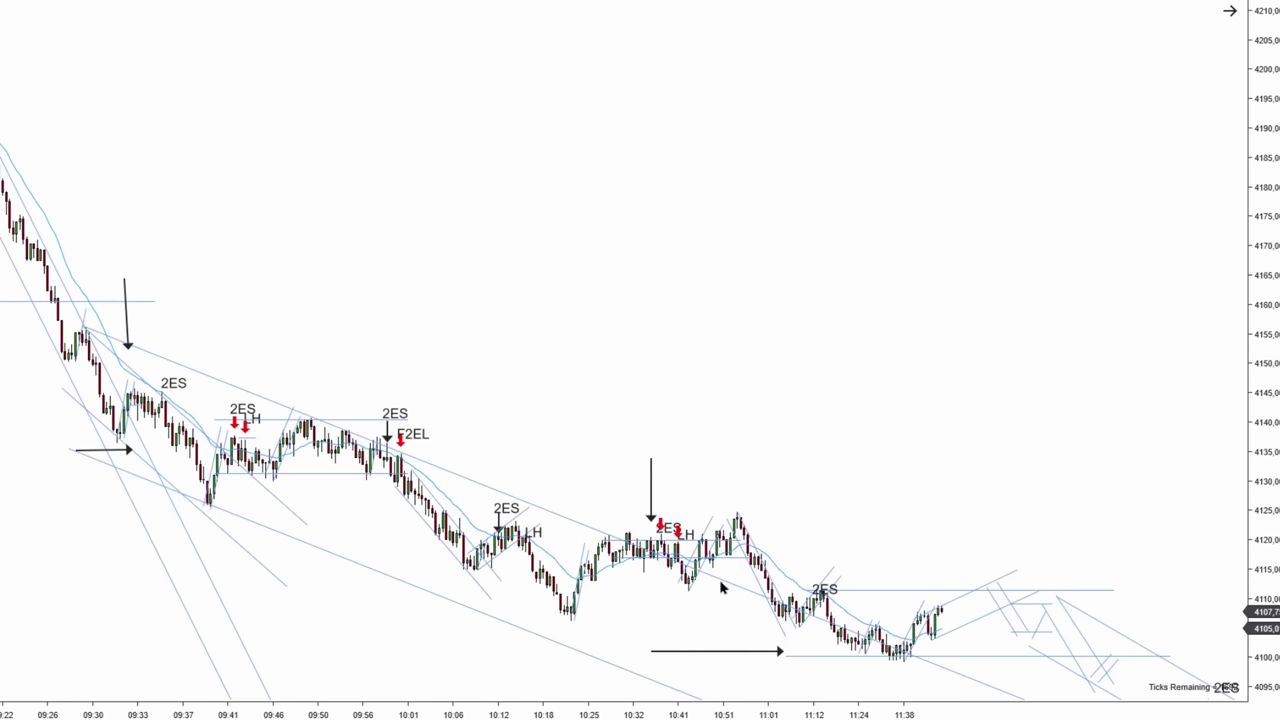
left_click_drag(897, 654, 952, 517)
left_click(933, 566)
key("Delete")
scroll(915, 530, "up", 10)
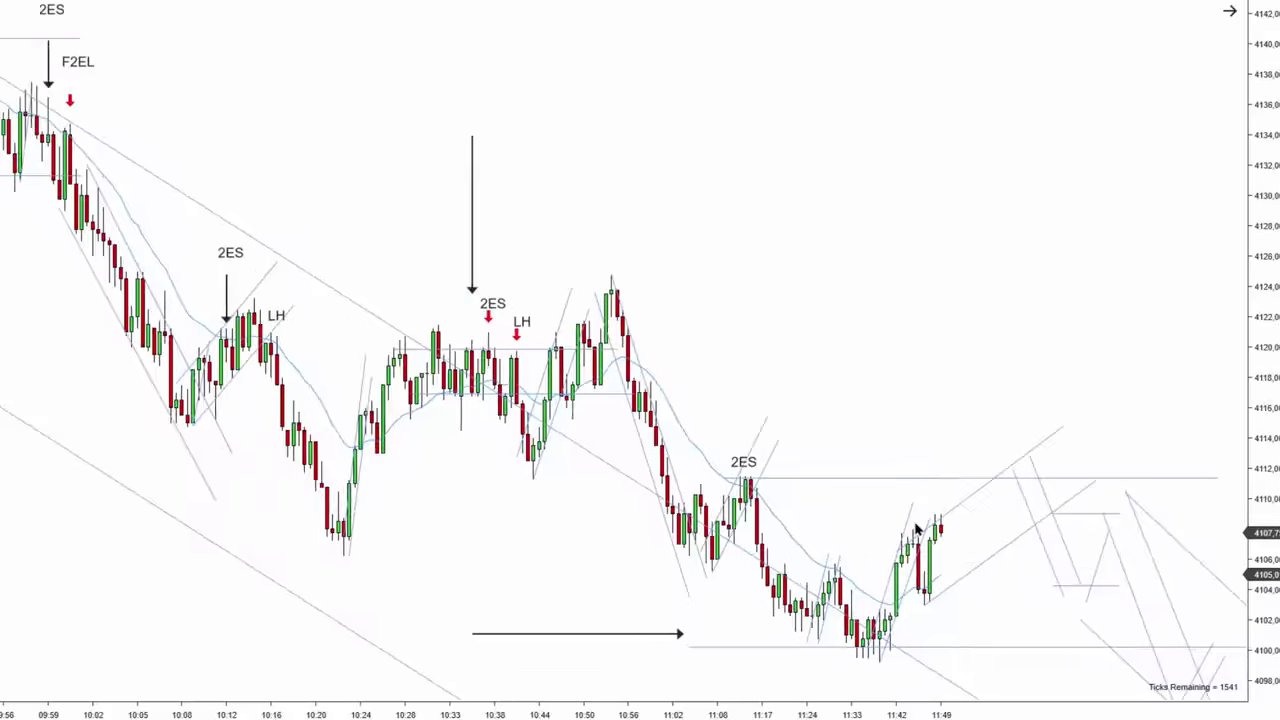
Zoom back in on the chart as the replay continues toward the 12:45 bars.
scroll(915, 530, "up", 1)
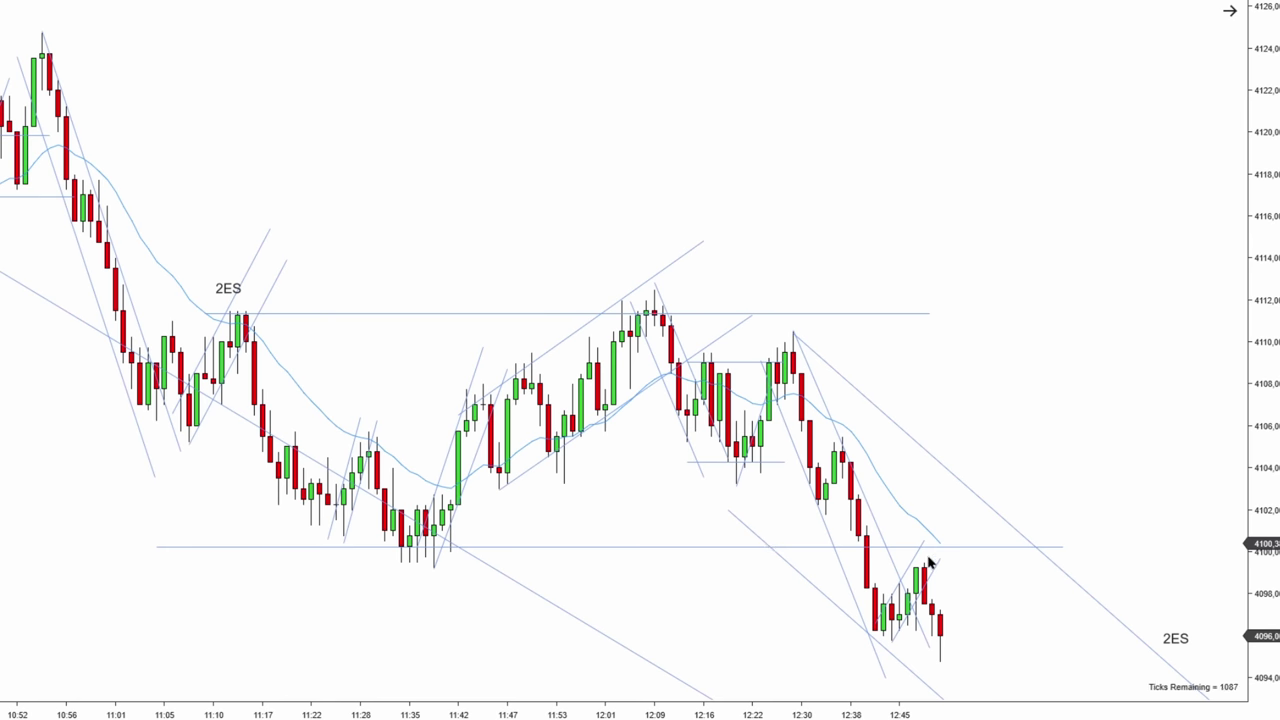
Drag the right-hand descending trend line up and right above the 12:30–13:09 decline.
left_click_drag(1057, 491, 932, 498)
left_click(847, 655)
left_click_drag(871, 629, 1082, 390)
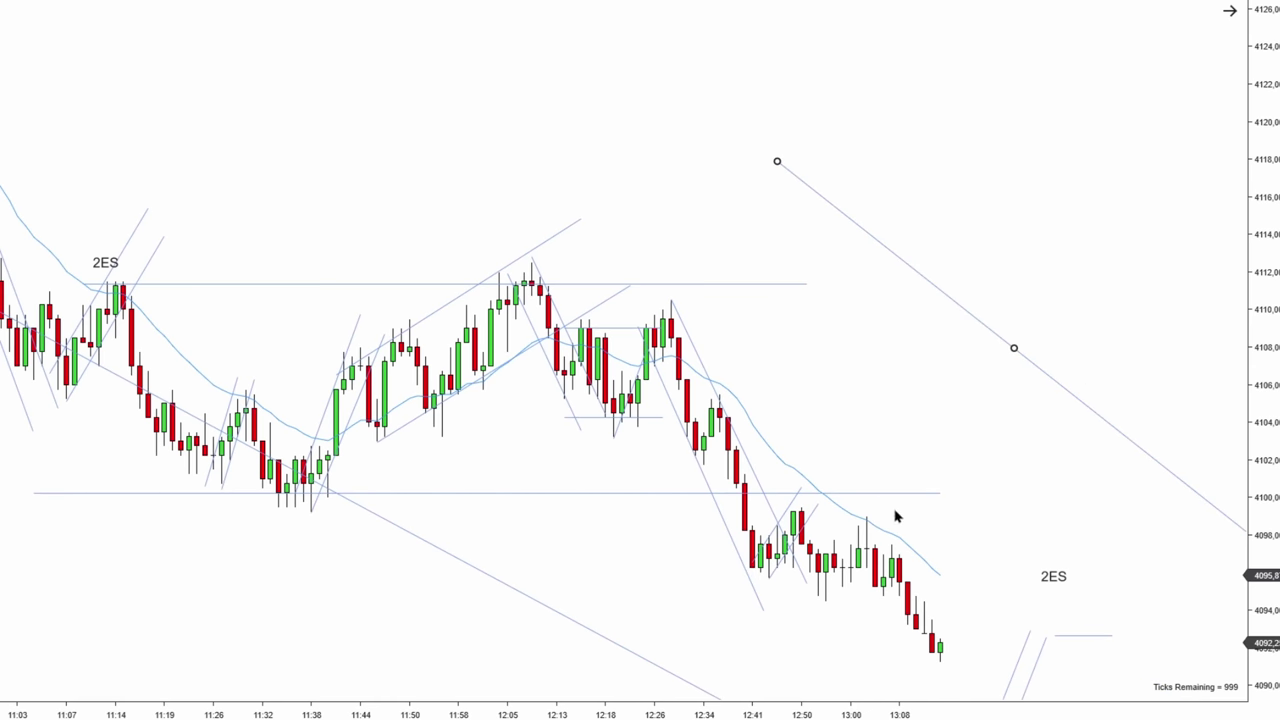
scroll(896, 516, "down", 8)
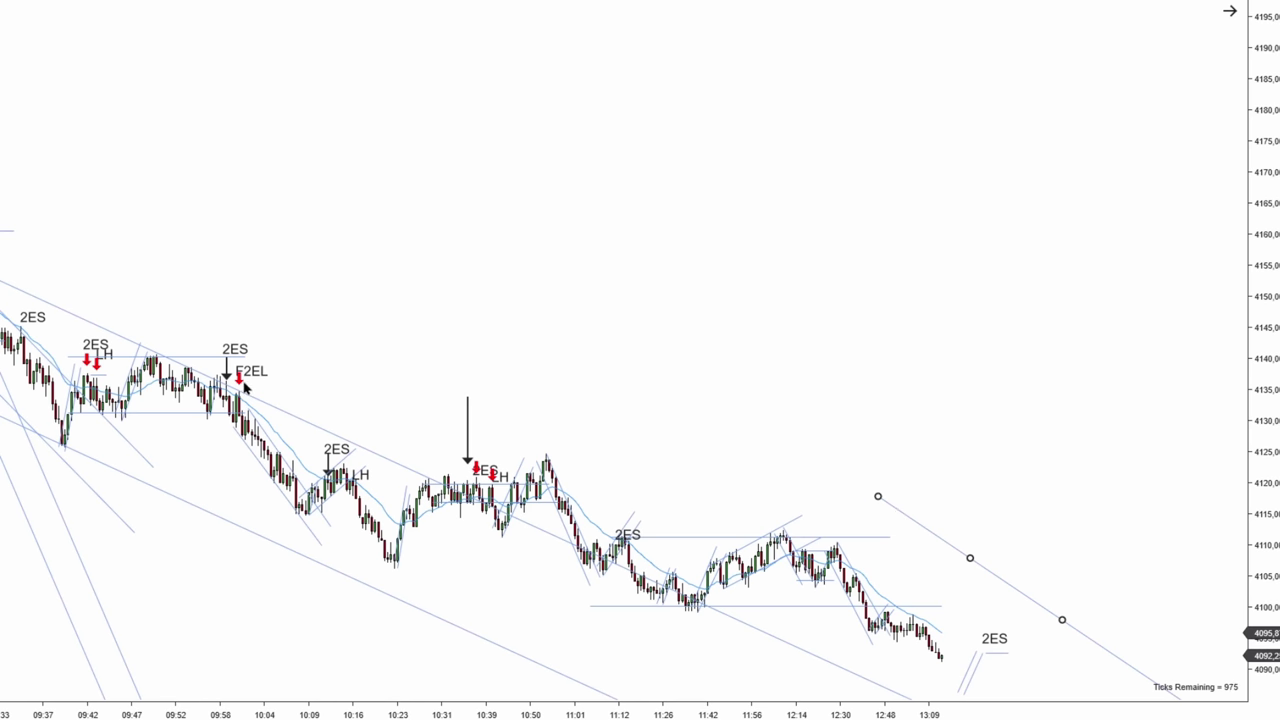
left_click(276, 376)
Draw a trial trend line from 09:47 to 10:15, then delete it and the long descending line.
left_click(145, 319)
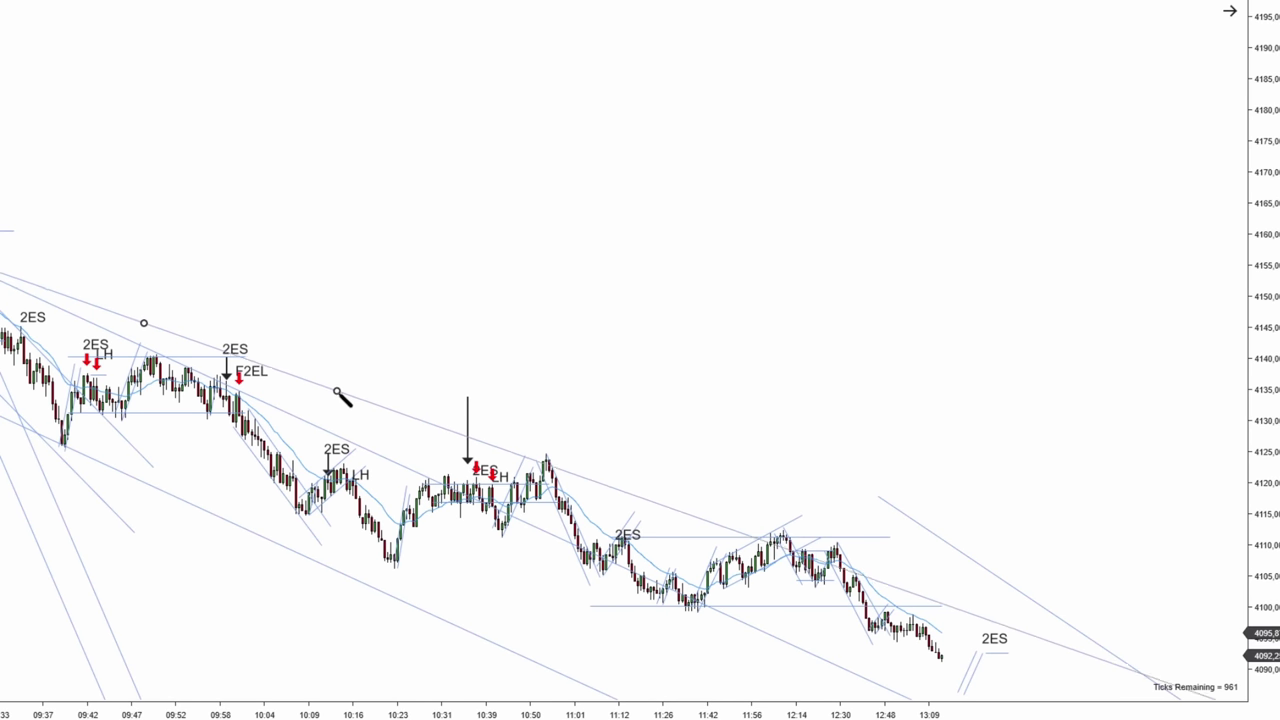
left_click(340, 385)
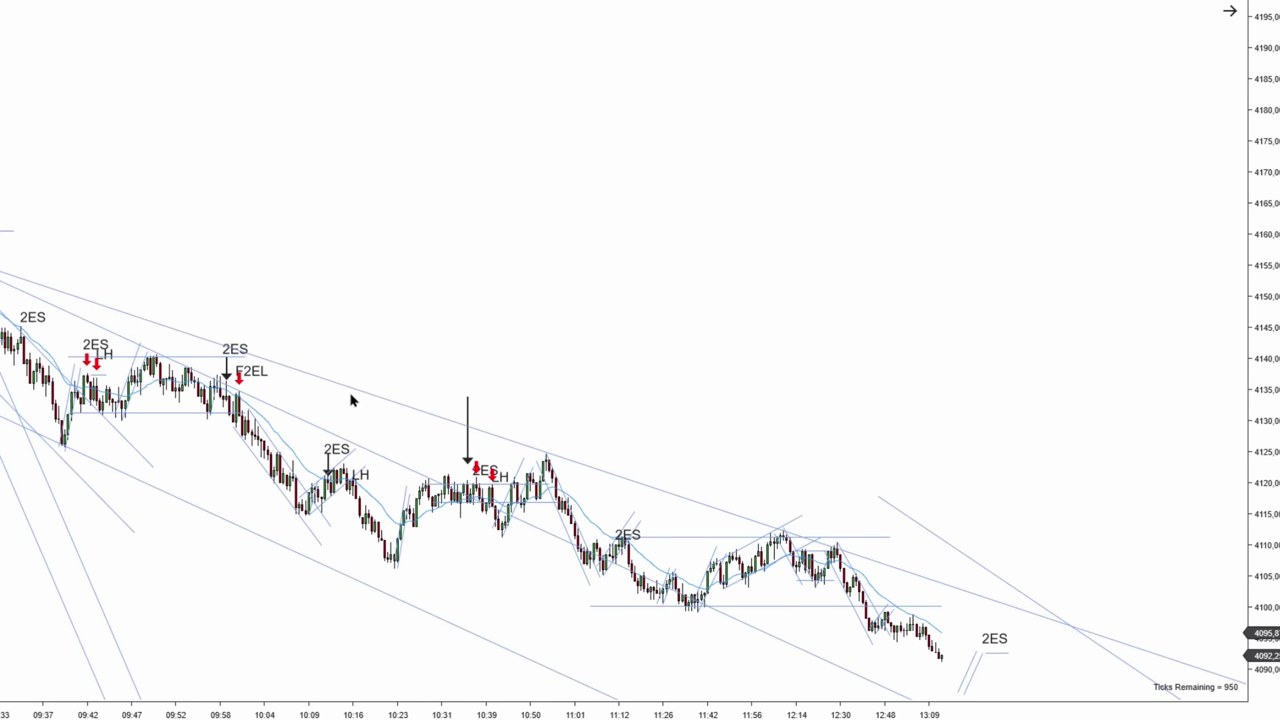
left_click_drag(403, 413, 387, 572)
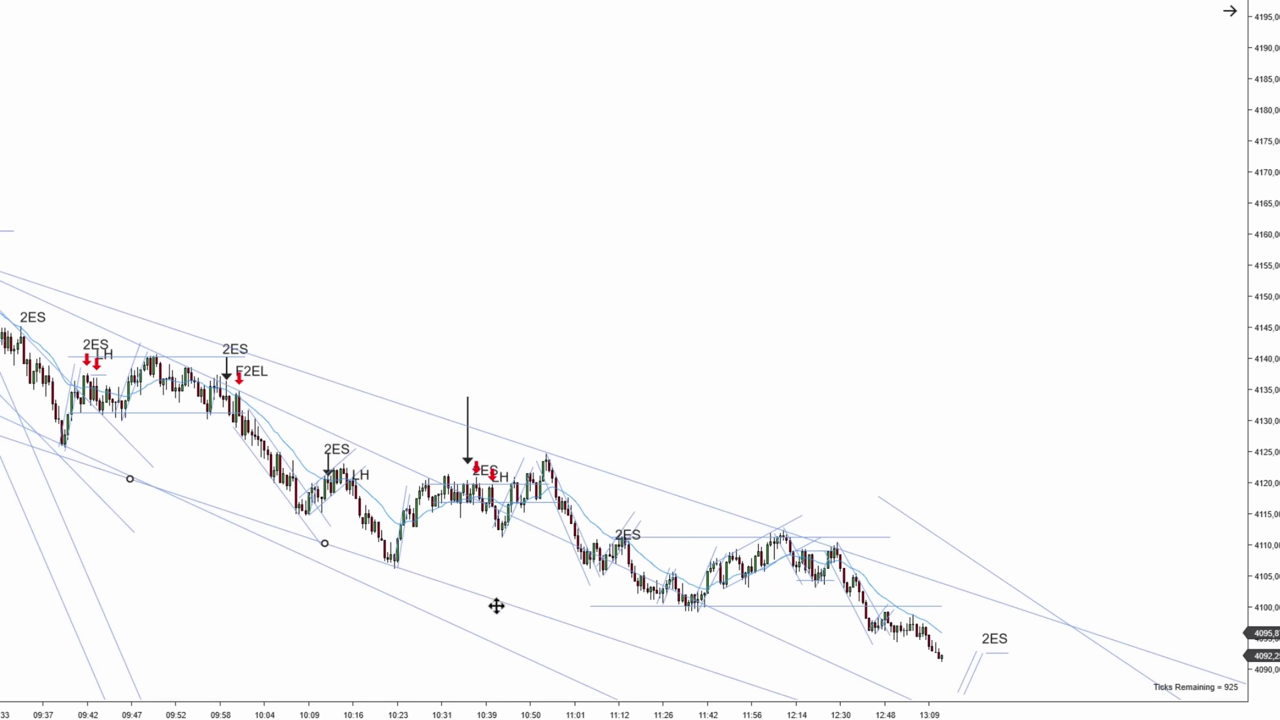
key("Delete")
left_click(626, 486)
key("Delete")
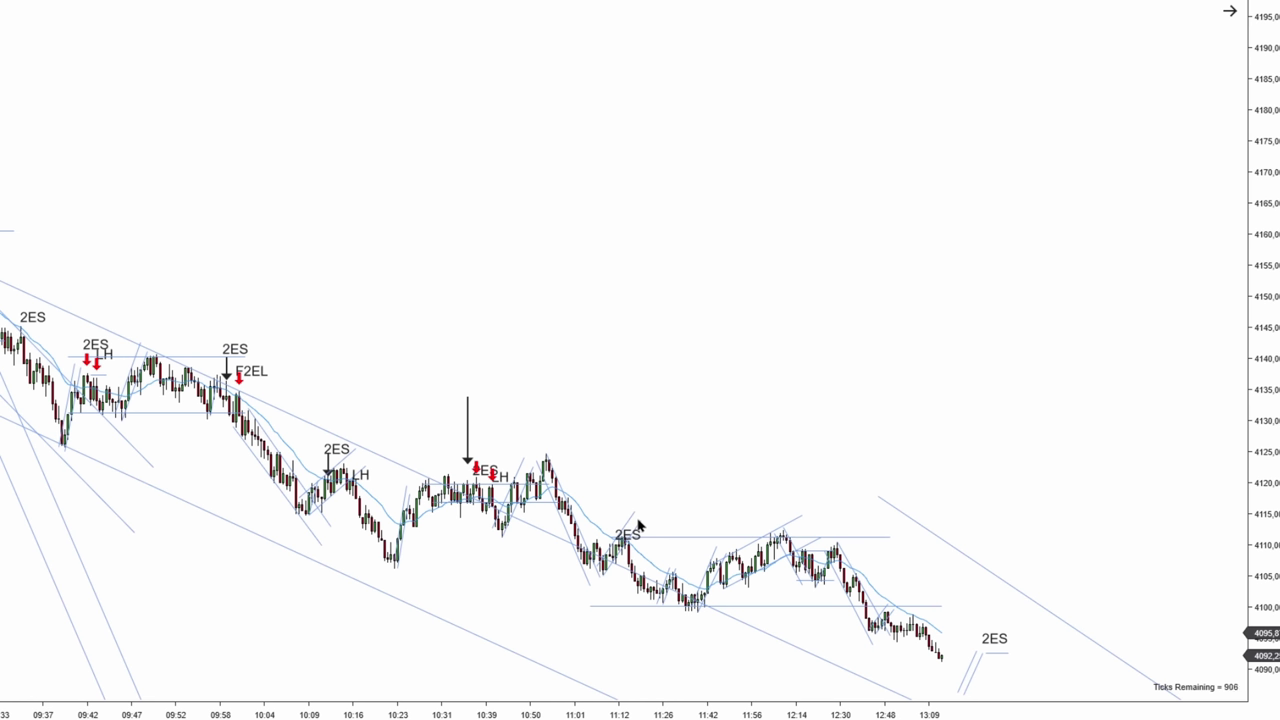
scroll(638, 525, "up", 8)
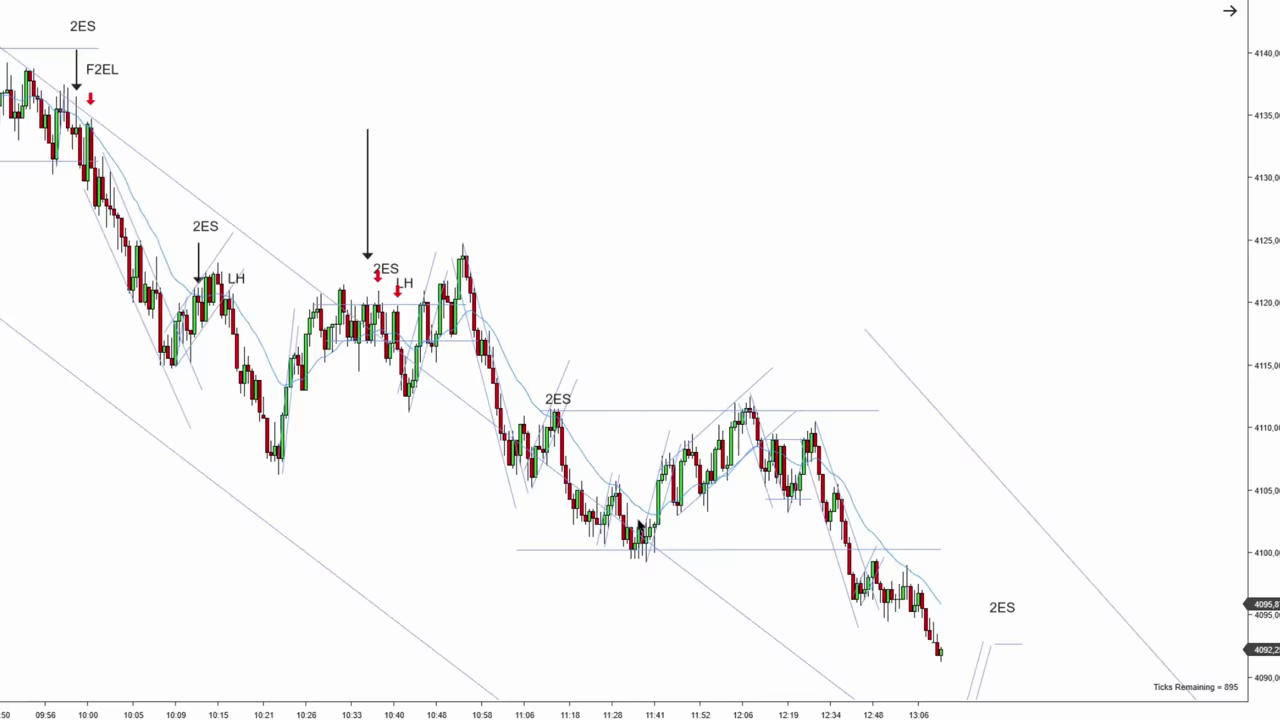
Lower the 2ES label toward the 13:26 bars and place a red down arrow just below it.
scroll(638, 525, "up", 2)
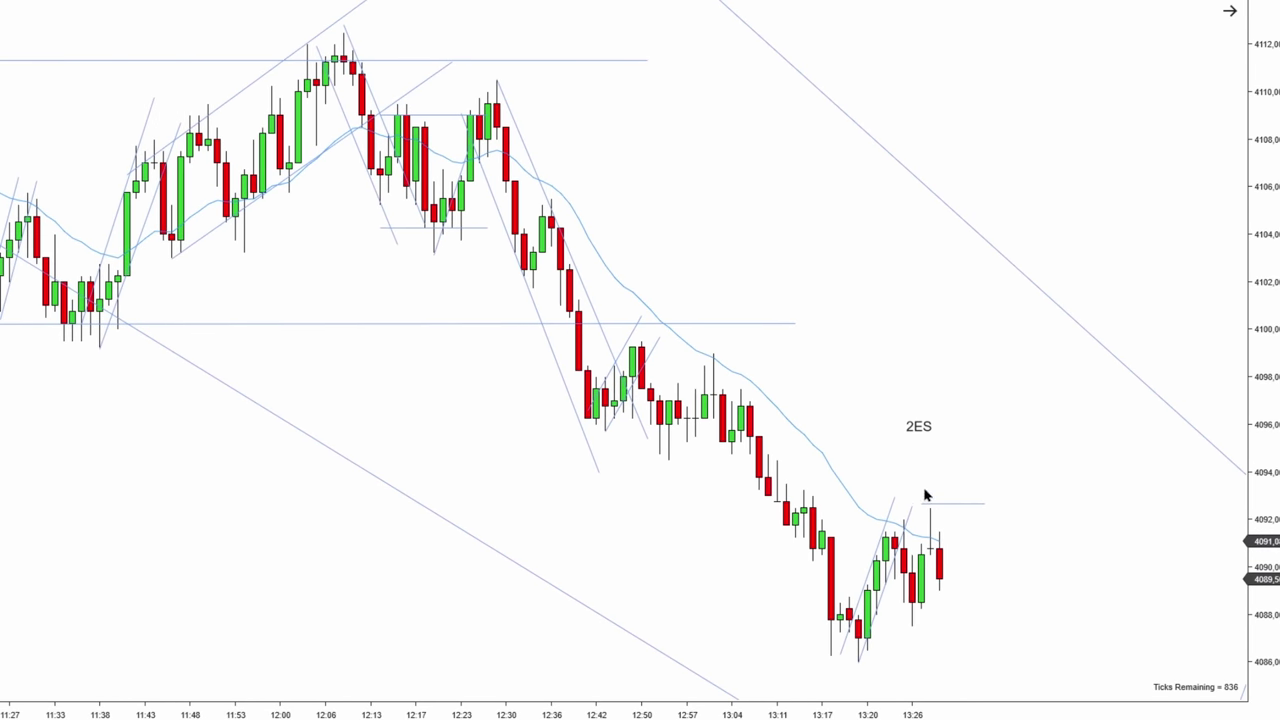
left_click_drag(921, 428, 940, 466)
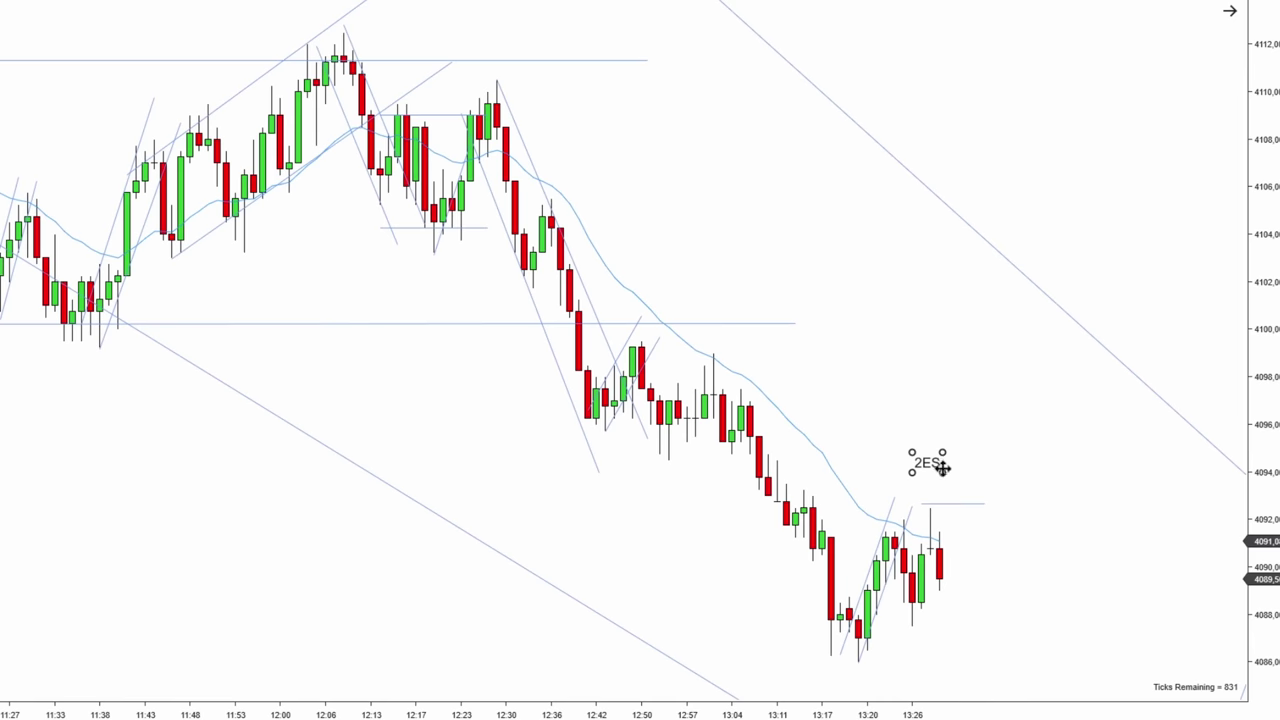
scroll(940, 489, "left", 10)
mouse_move(103, 132)
left_mouse_down()
mouse_move(92, 138)
mouse_move(729, 543)
mouse_move(1040, 683)
mouse_move(622, 563)
left_mouse_up()
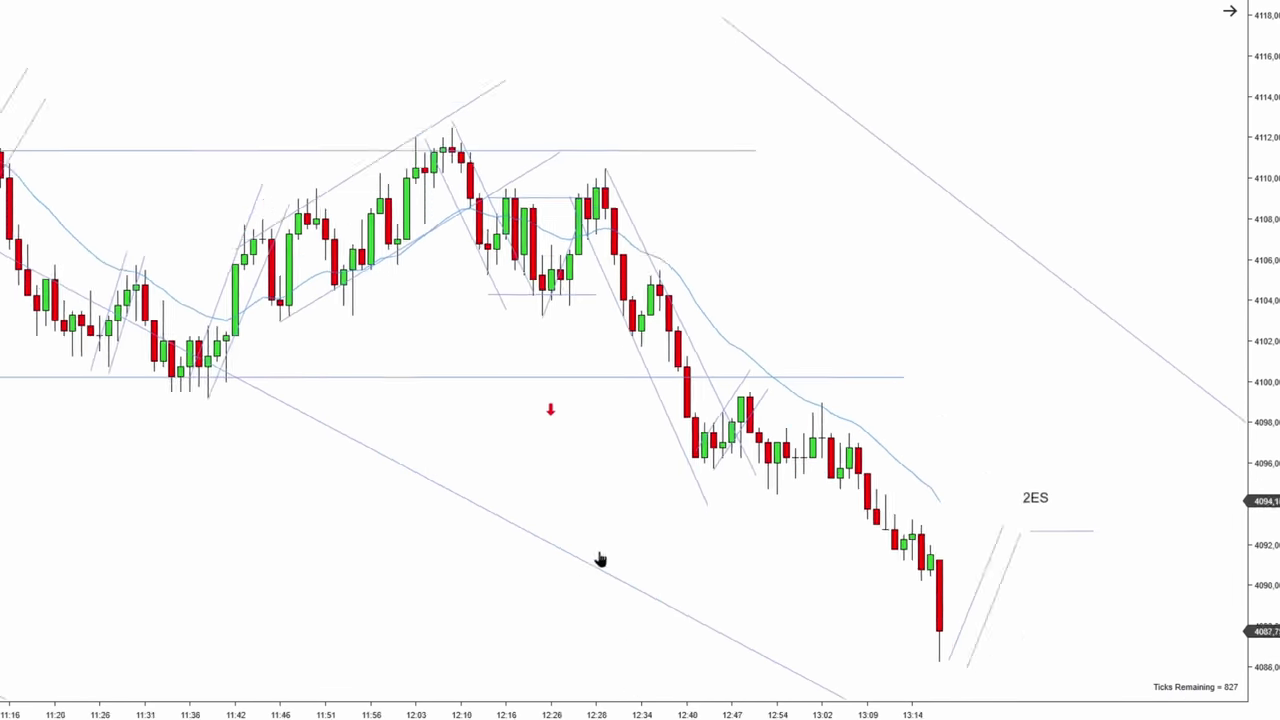
mouse_move(438, 366)
left_mouse_down()
mouse_move(959, 536)
mouse_move(923, 491)
mouse_move(940, 508)
left_mouse_up()
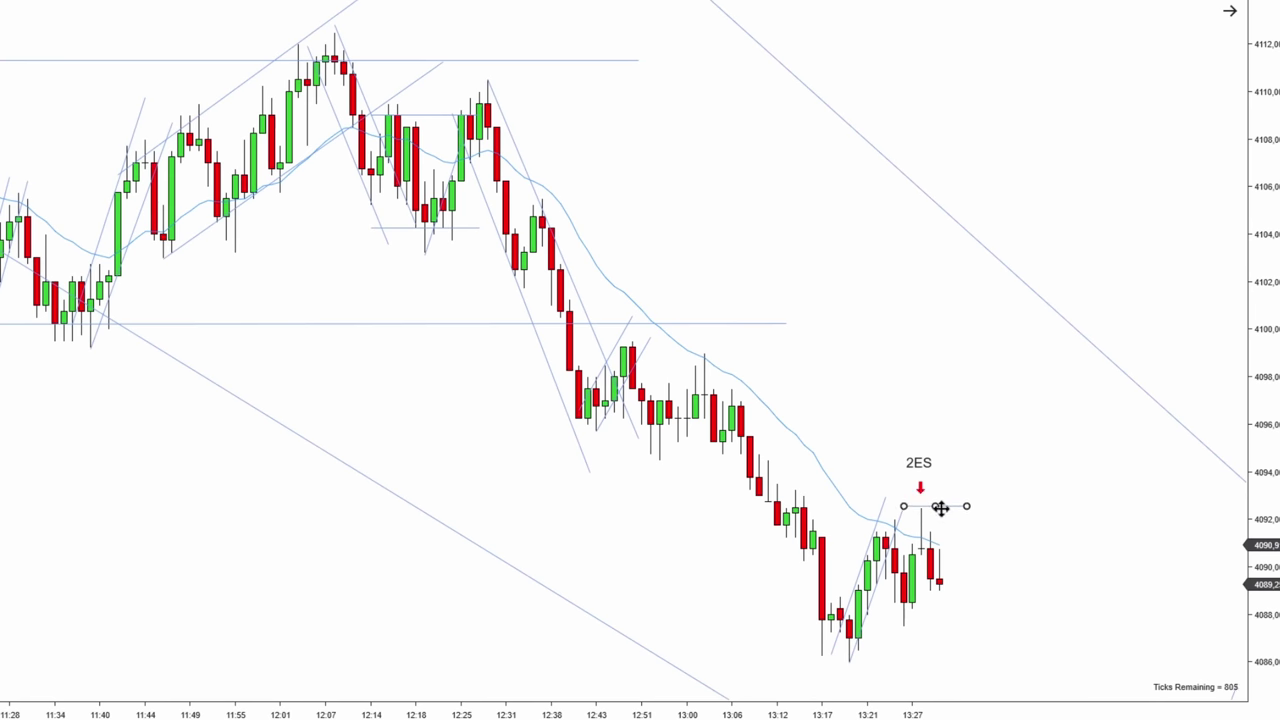
Nudge the short horizontal line at the 2ES setup high slightly into place.
left_click(996, 486)
left_click(926, 504)
left_click(985, 504)
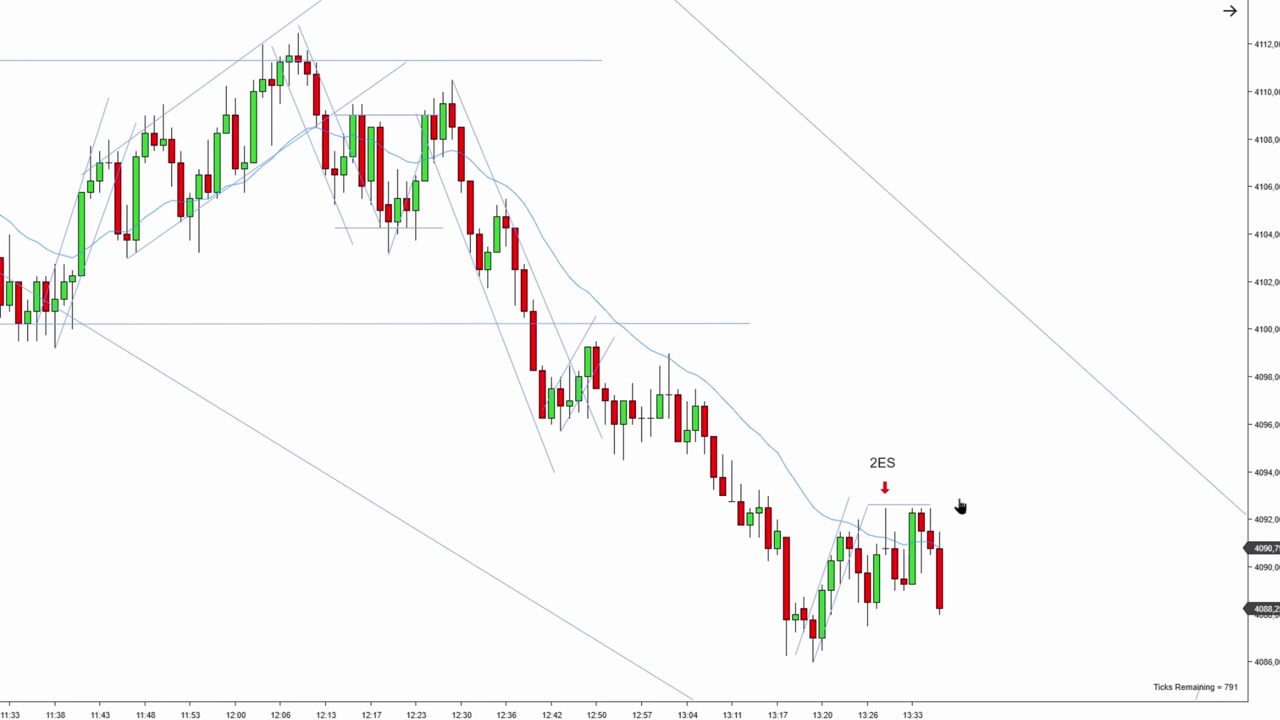
left_click_drag(898, 504, 905, 498)
left_click(879, 511)
Realign the long descending trendline along the falling highs from the 13:27 2ES high.
left_click(896, 503)
left_click(885, 527)
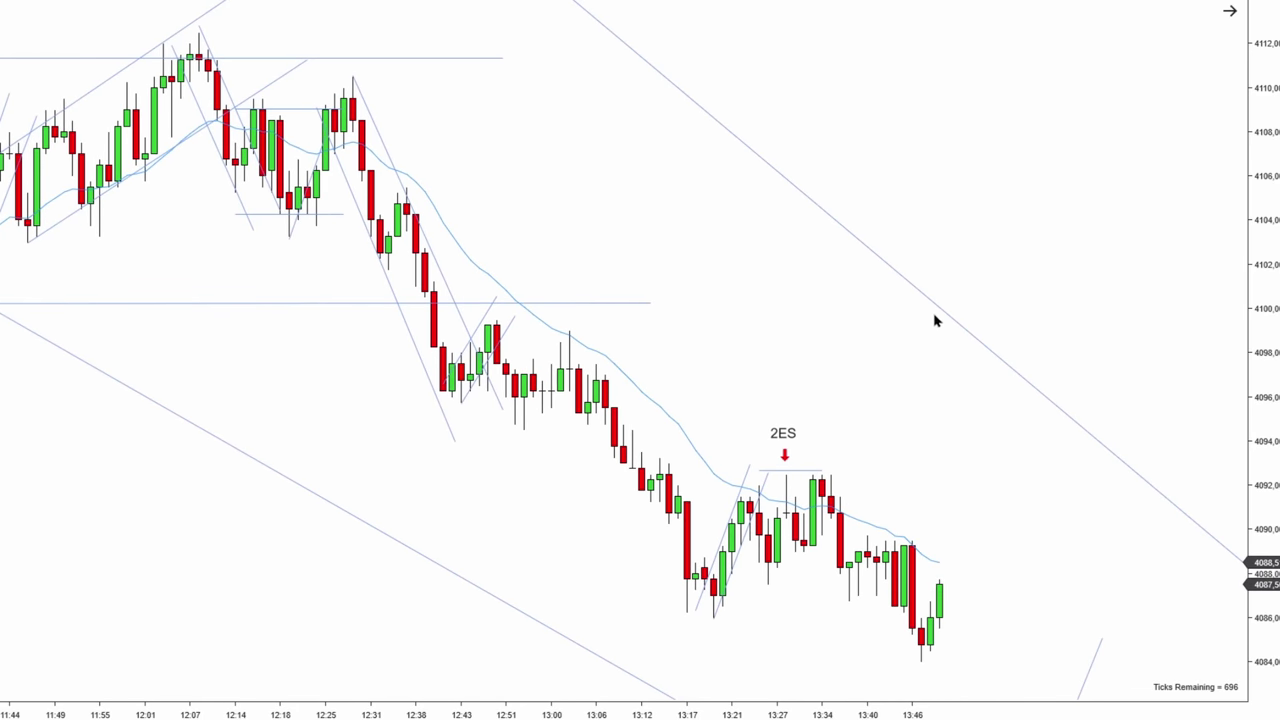
left_click_drag(937, 315, 611, 534)
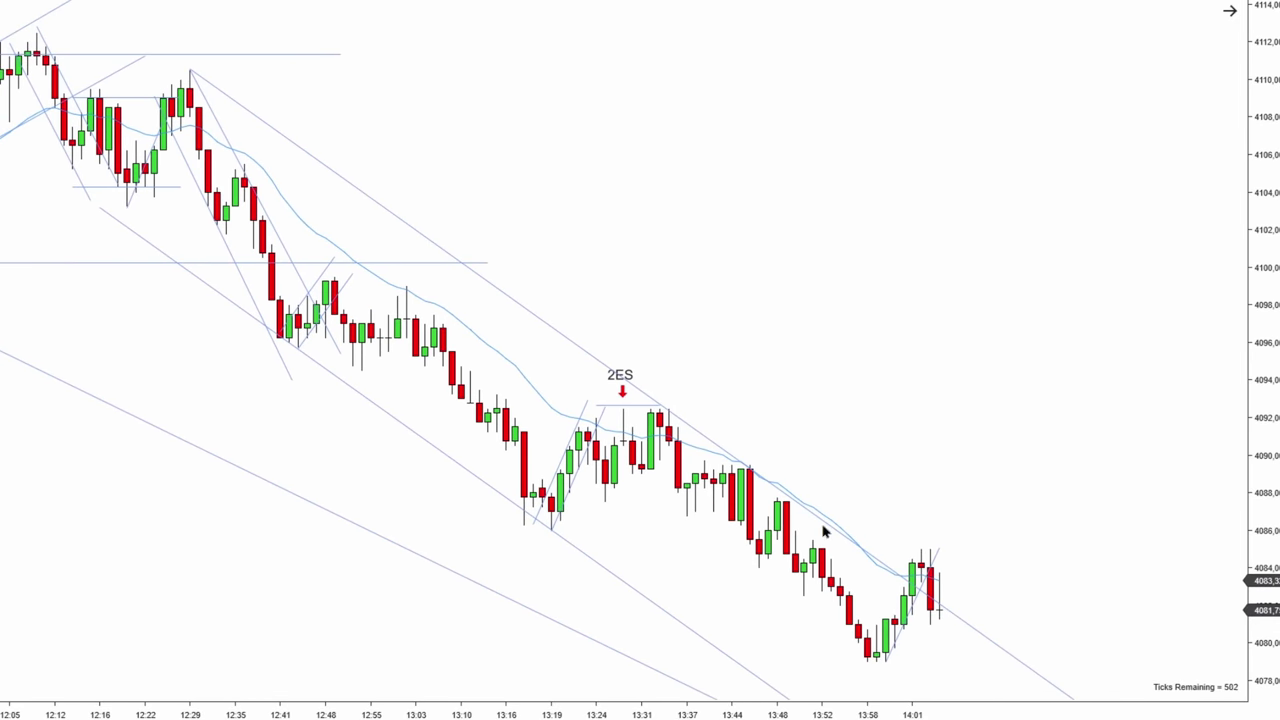
scroll(984, 478, "down", 3)
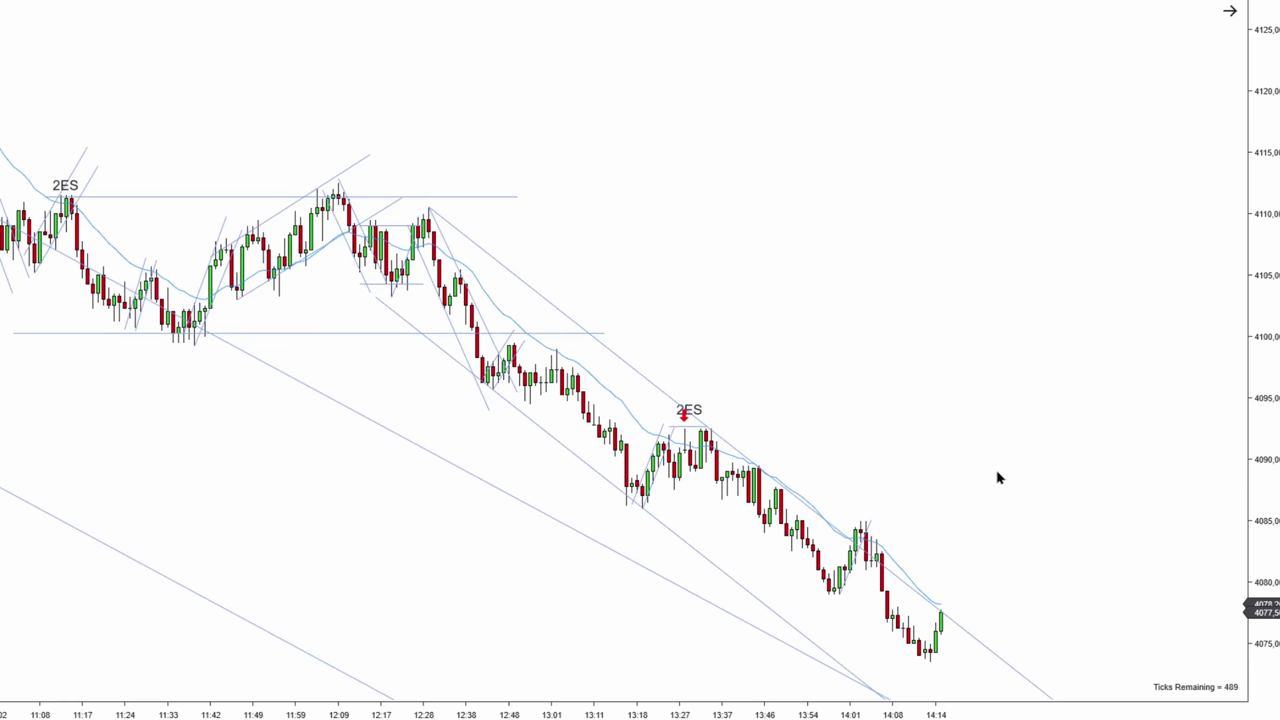
left_click_drag(920, 453, 492, 376)
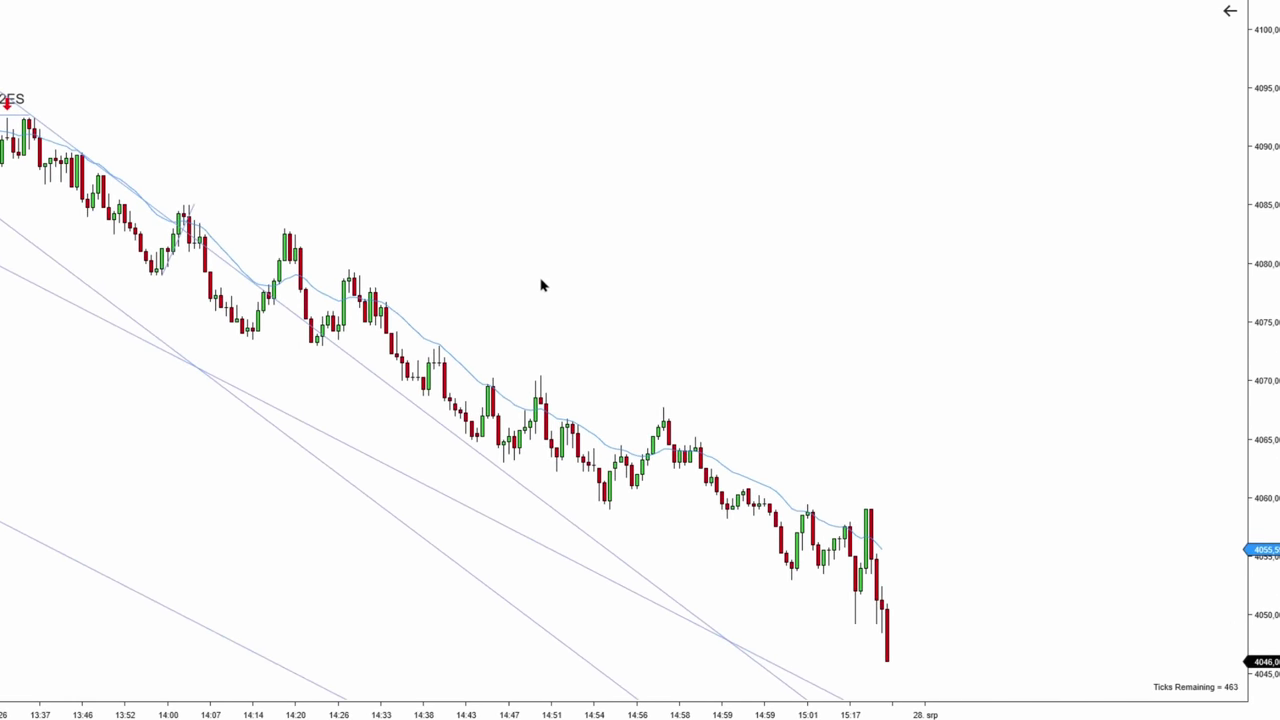
scroll(849, 331, "up", 5)
scroll(603, 337, "up", 2)
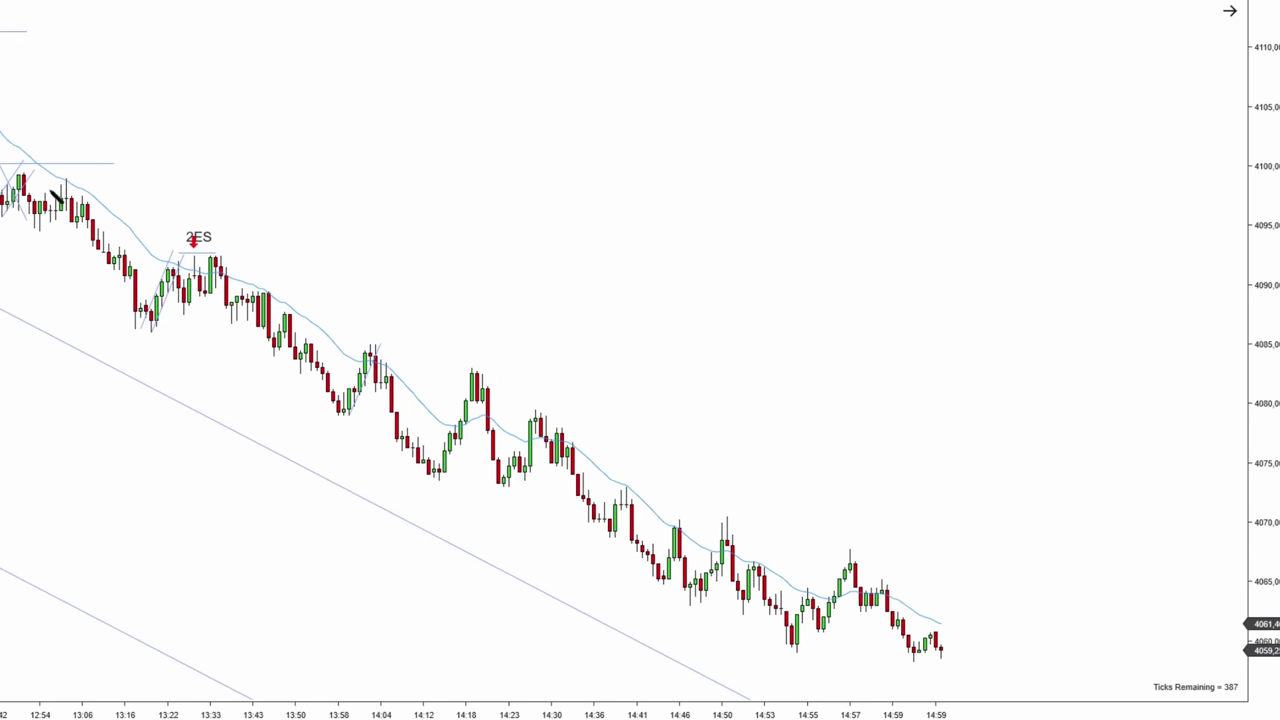
Draw a Trend Channel along the 13:30–14:59 falling highs with its parallel line under the lows.
left_click_drag(40, 180, 268, 290)
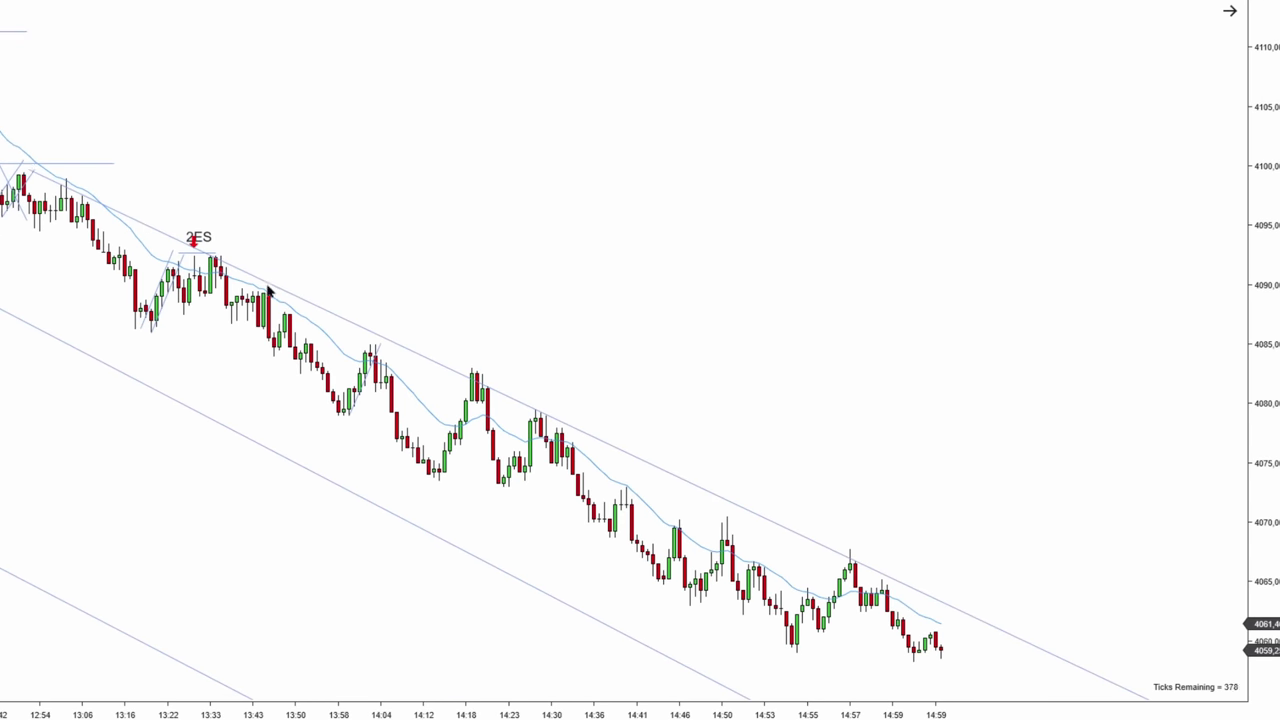
left_click(277, 403)
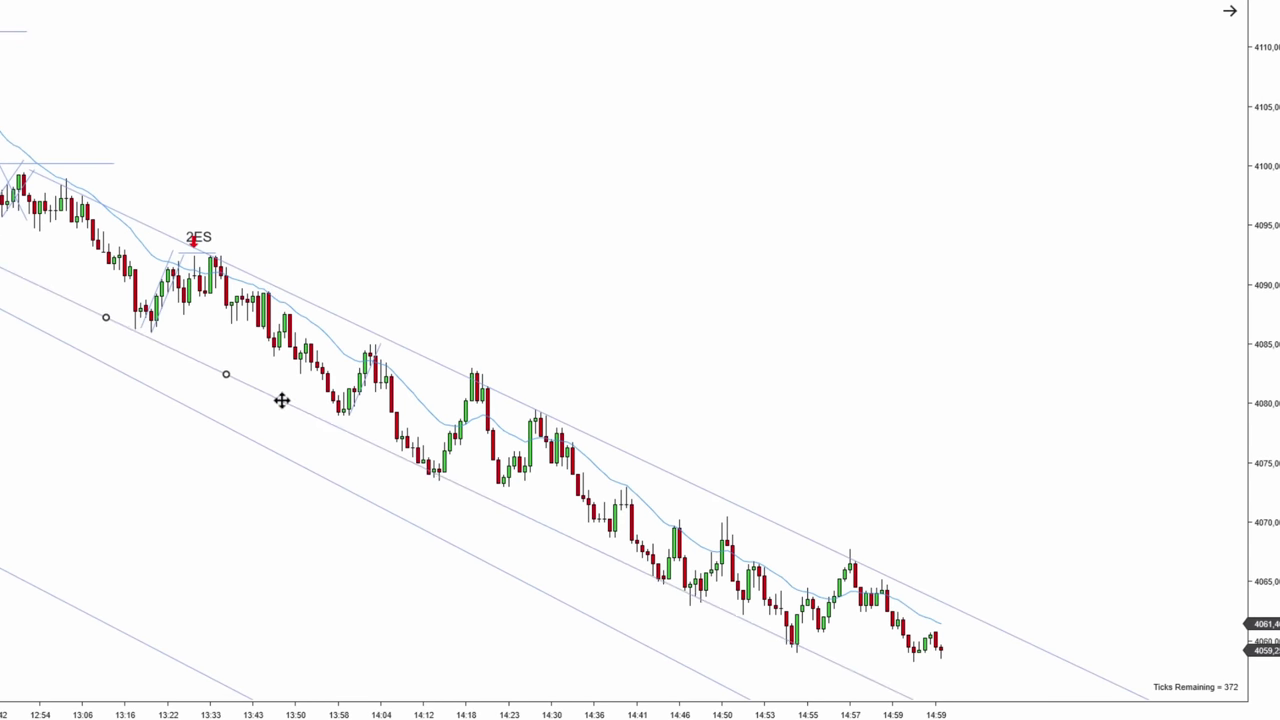
scroll(385, 357, "up", 5)
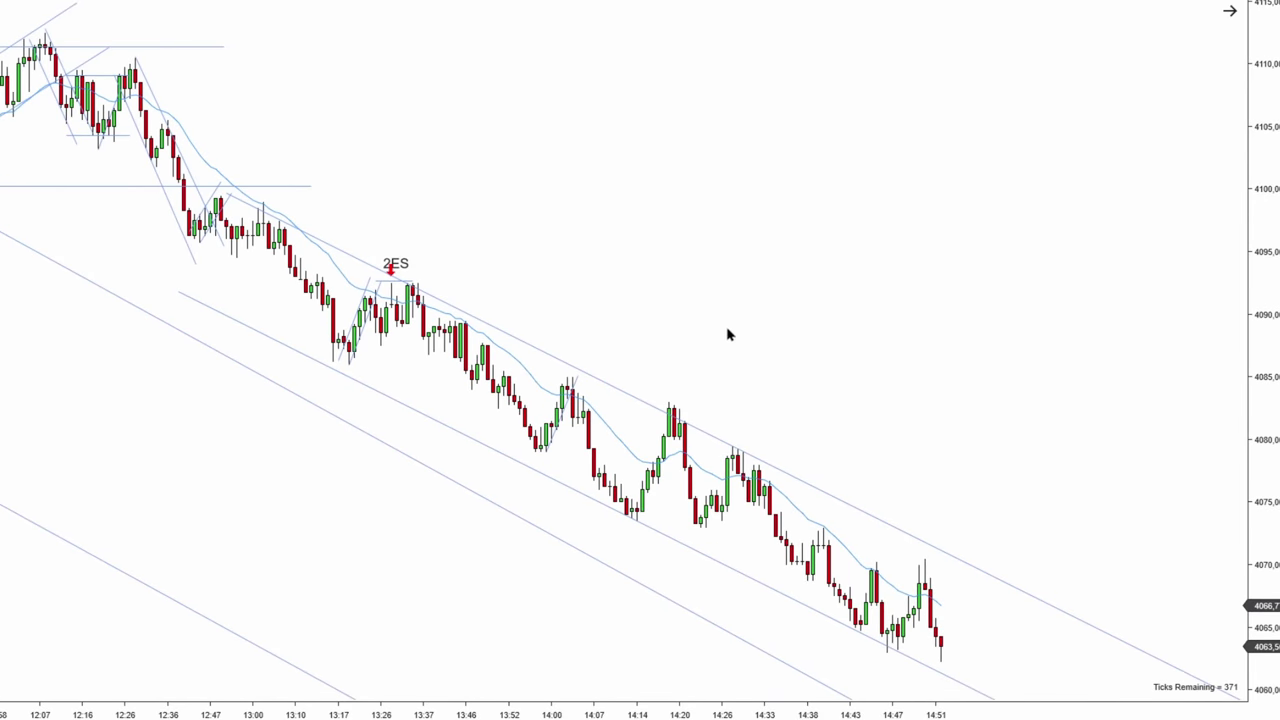
scroll(728, 335, "up", 2)
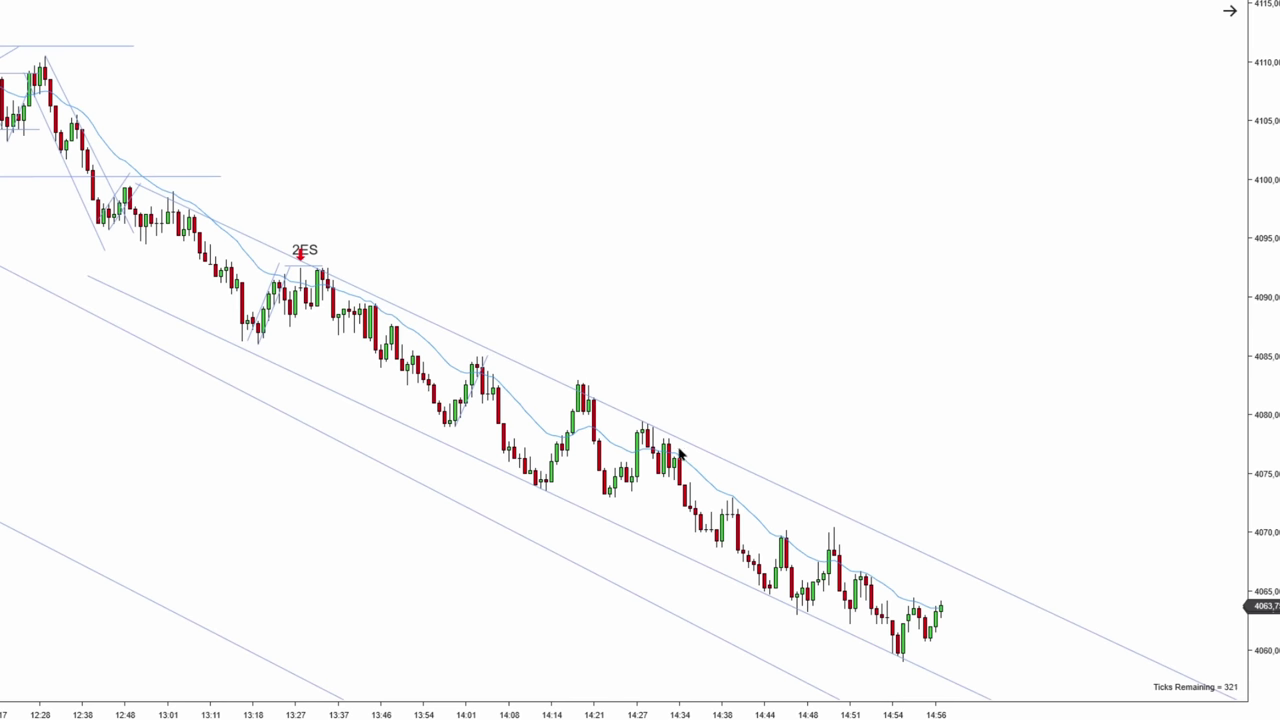
scroll(679, 455, "up", 5)
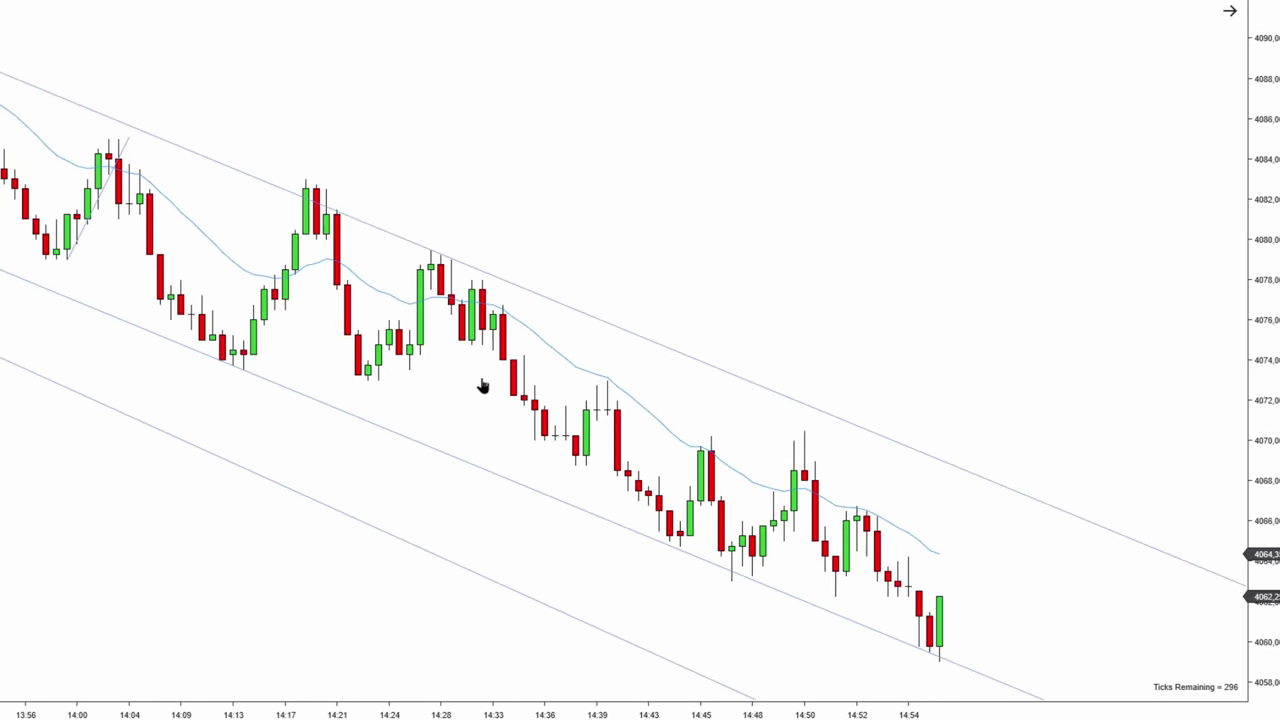
scroll(480, 383, "up", 5)
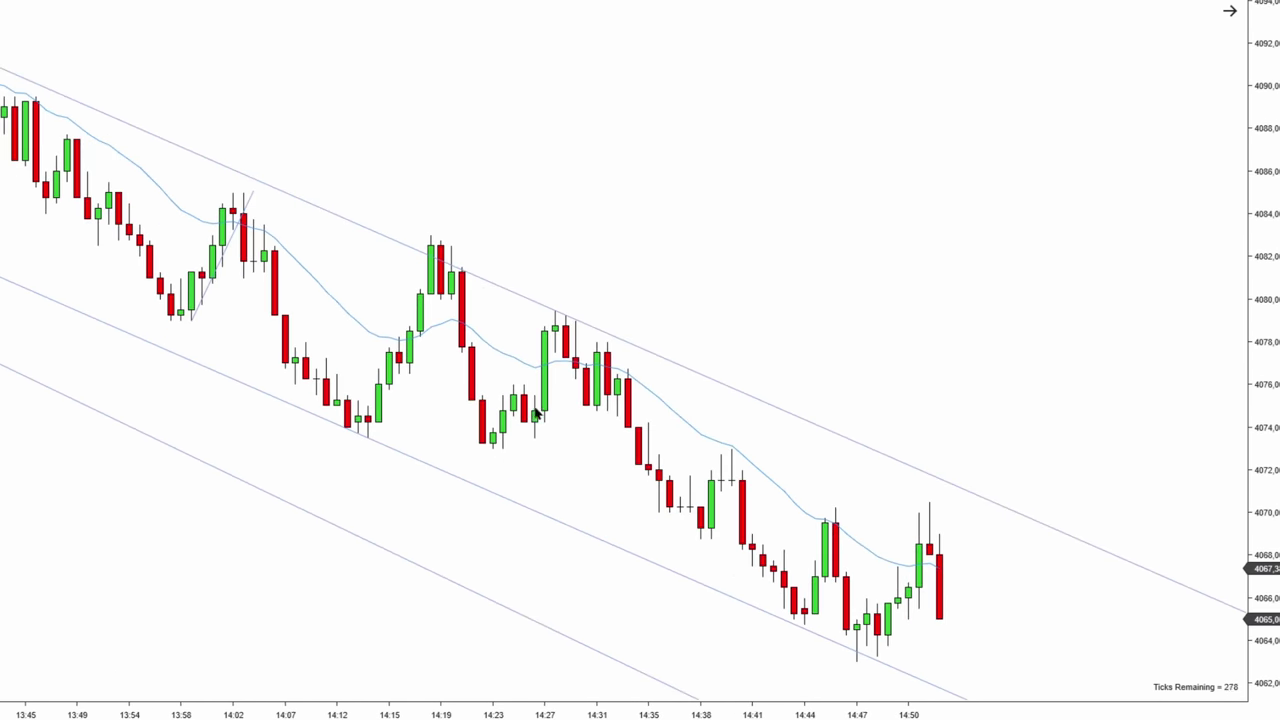
Add text annotations 2ES, LH and F2EL above the 14:27–14:33 pullback bars.
type("2ES")
left_click(608, 271)
left_click(604, 322)
type("LH")
left_click(686, 300)
left_click(631, 354)
type("F2EL")
left_click(657, 304)
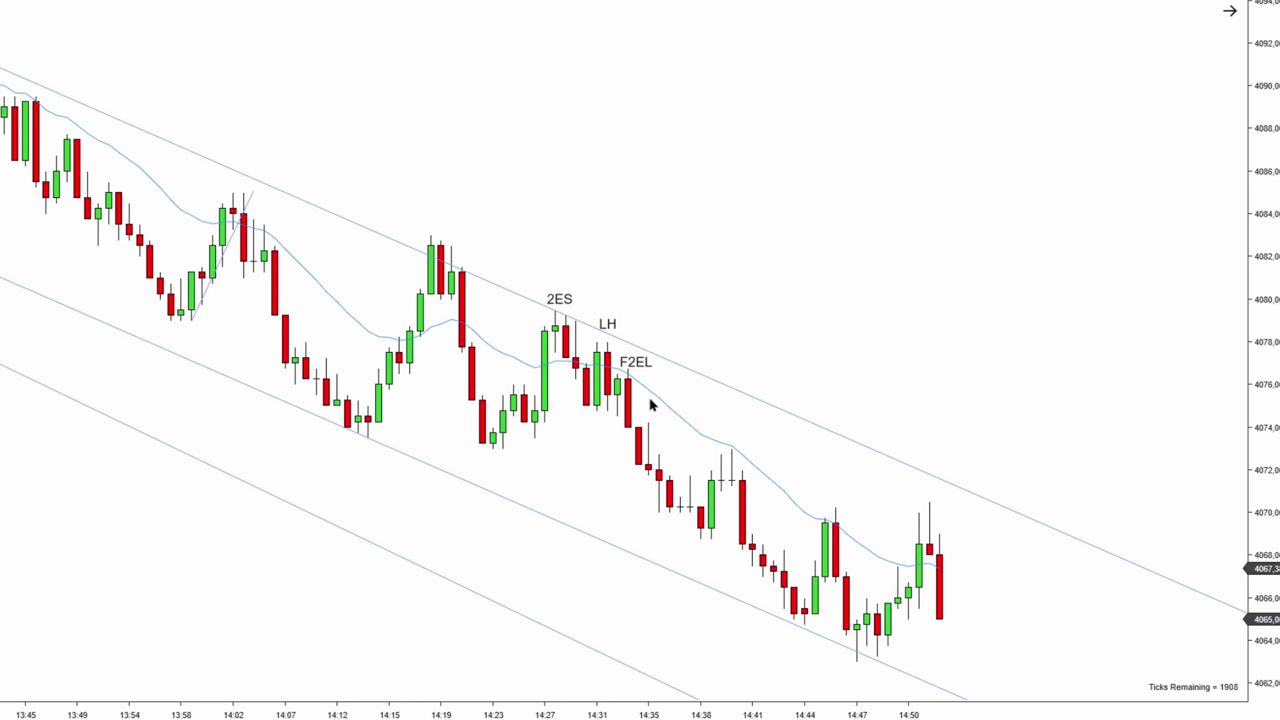
scroll(846, 511, "down", 5)
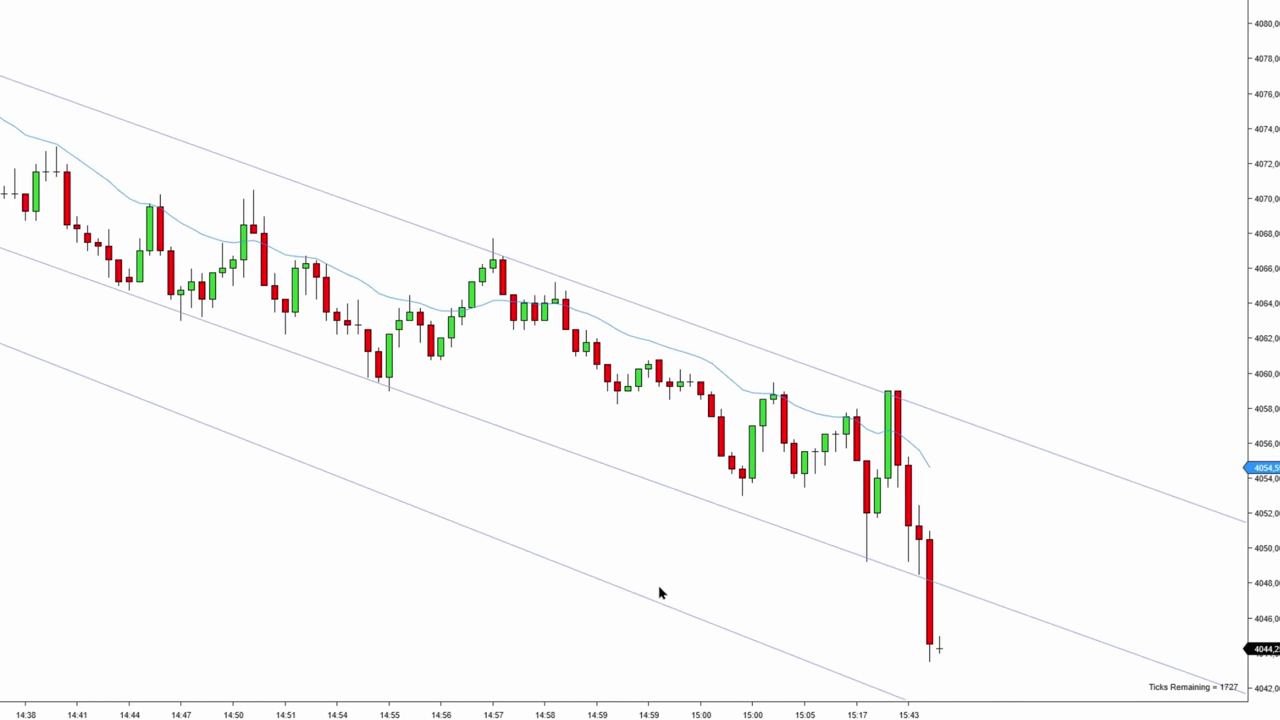
scroll(659, 593, "down", 3)
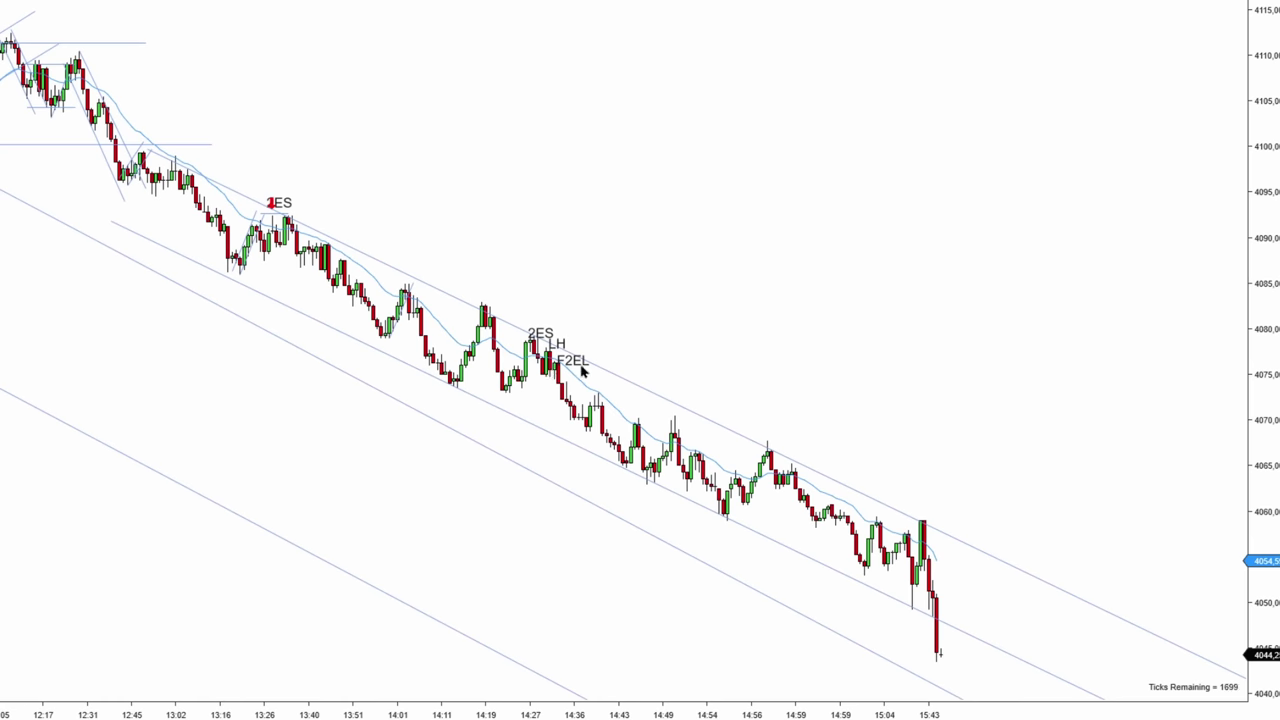
scroll(611, 271, "up", 5)
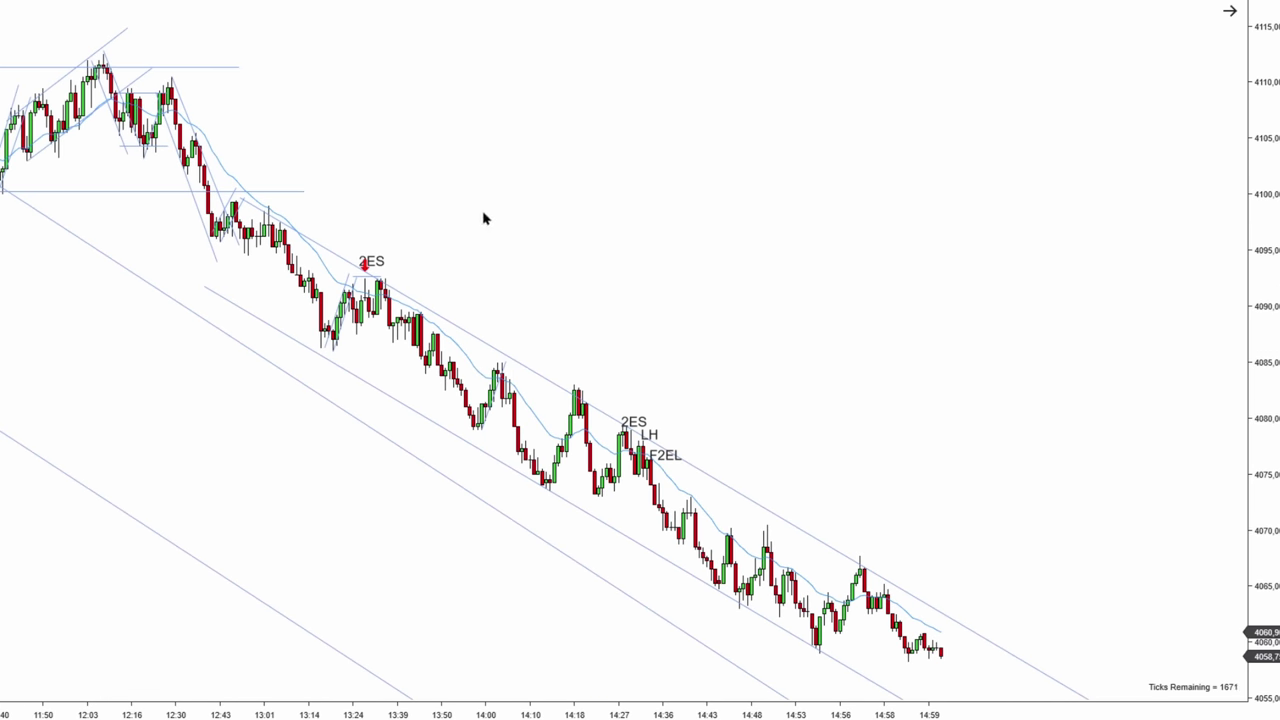
left_click_drag(481, 217, 757, 275)
scroll(604, 232, "down", 3)
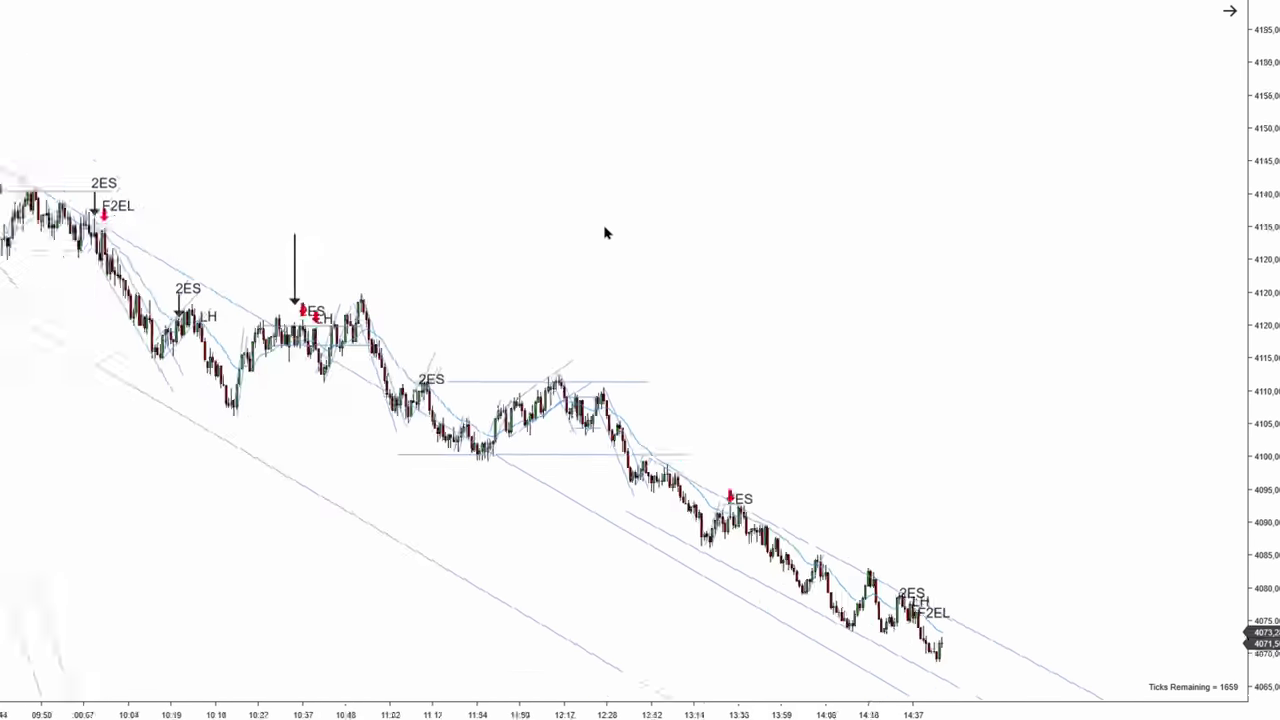
left_click_drag(604, 232, 550, 406)
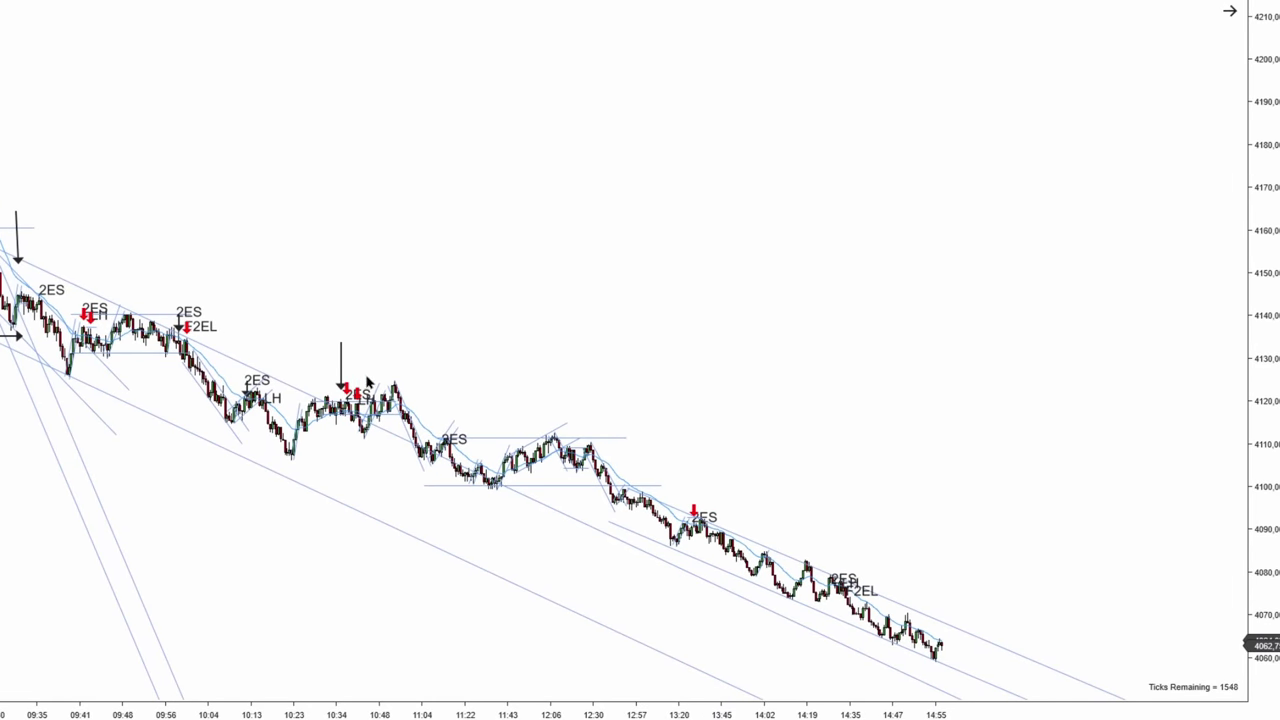
left_click_drag(392, 274, 817, 311)
left_click_drag(600, 266, 594, 311)
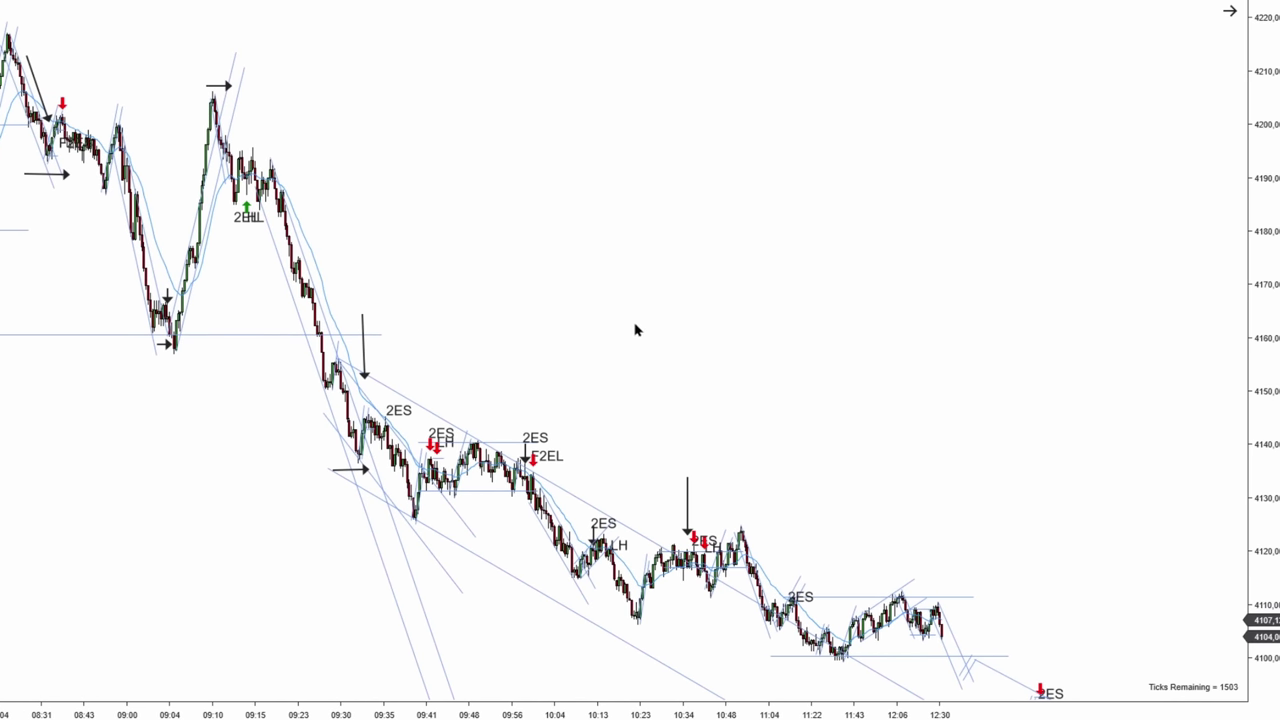